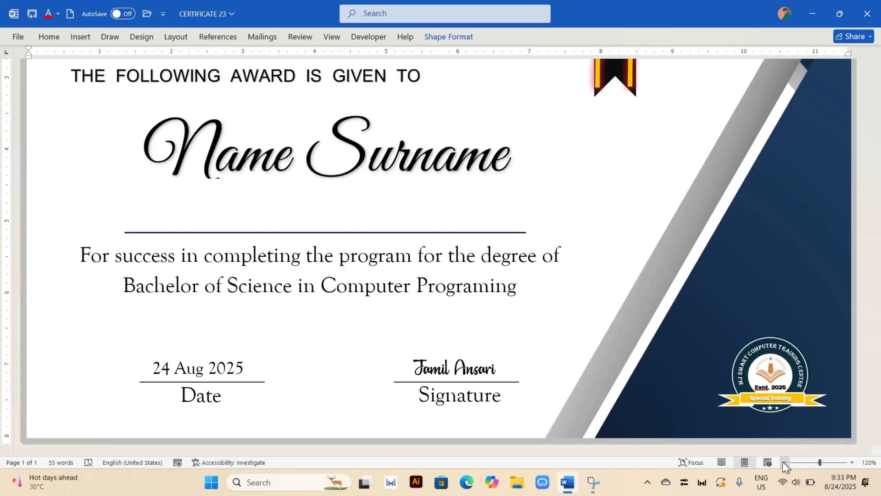
Zoom out and set the blank page to A4 size in landscape orientation
{"action": "left_click", "coordinate": [782, 461]}
{"action": "left_click", "coordinate": [783, 461]}
{"action": "left_click", "coordinate": [783, 461]}
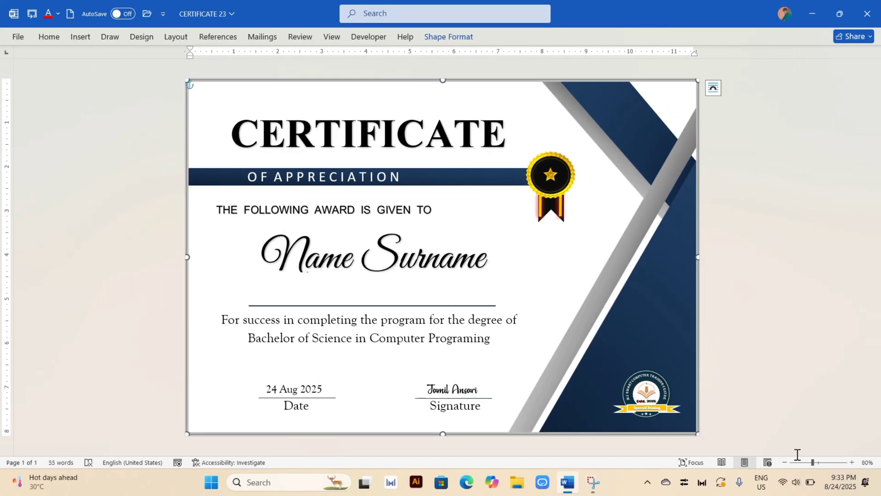
{"action": "left_click", "coordinate": [98, 87]}
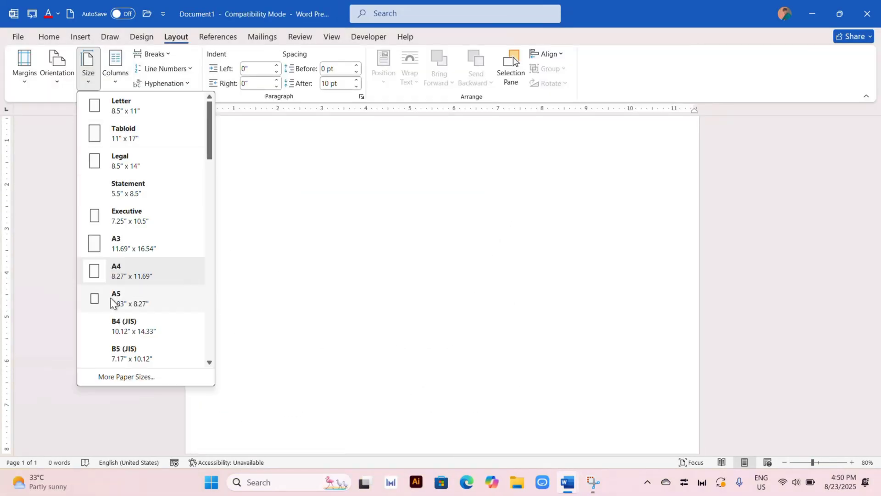
{"action": "left_click", "coordinate": [147, 274]}
{"action": "left_click", "coordinate": [57, 85]}
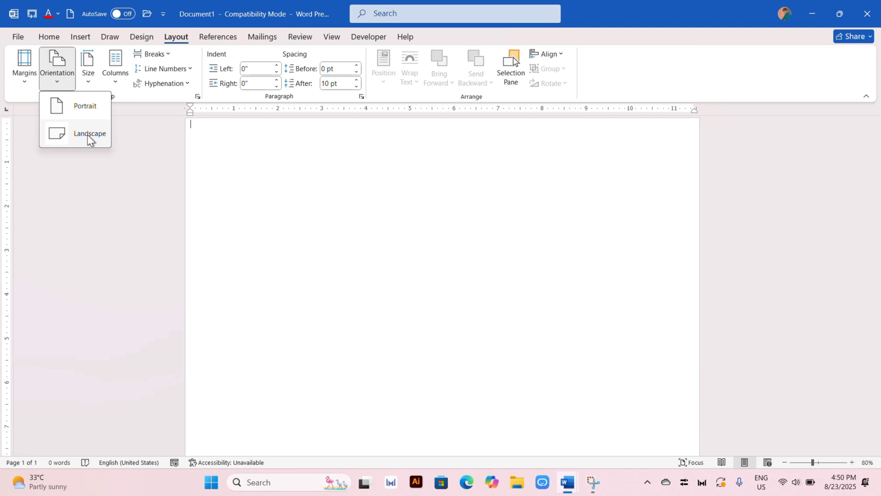
{"action": "left_click", "coordinate": [87, 134]}
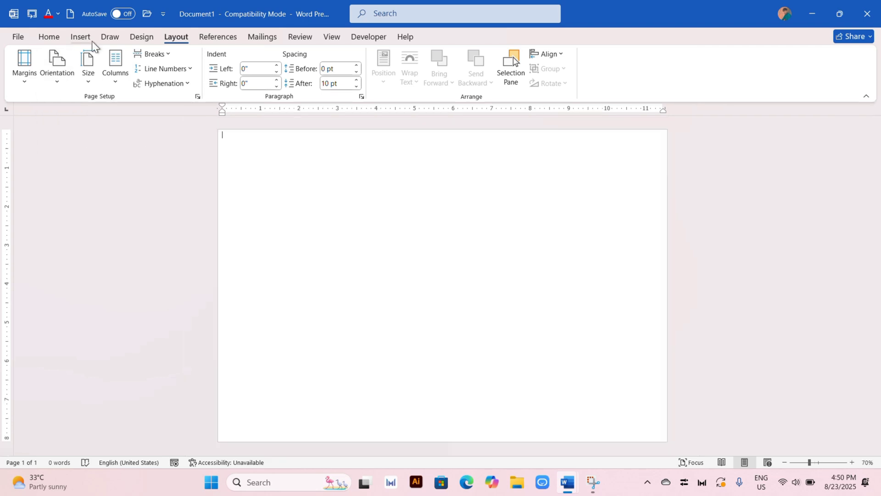
Draw a right triangle at the page's right edge, rotate it 90° and stretch it to about 3.69" by 5.9"
{"action": "left_click", "coordinate": [91, 40]}
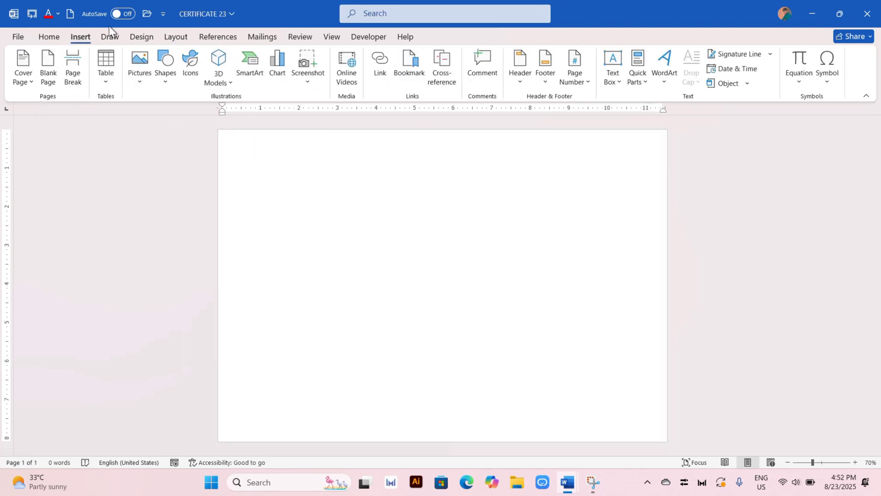
{"action": "left_click", "coordinate": [165, 64]}
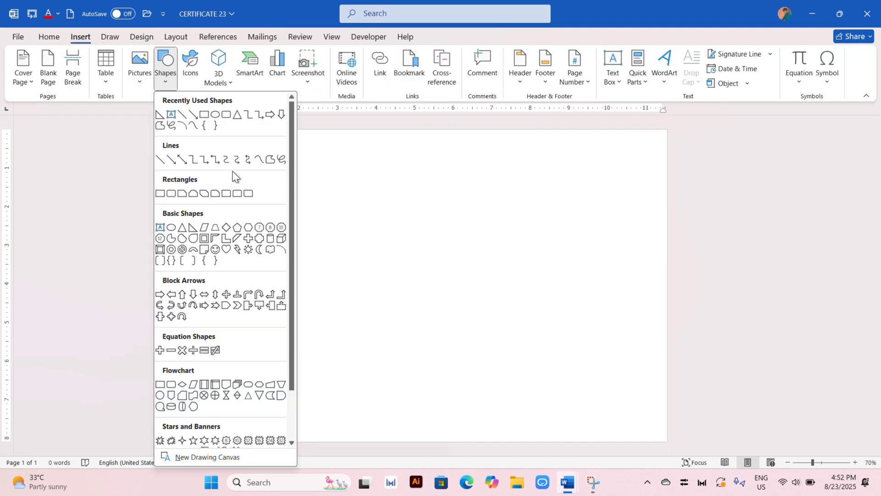
{"action": "left_click", "coordinate": [160, 115]}
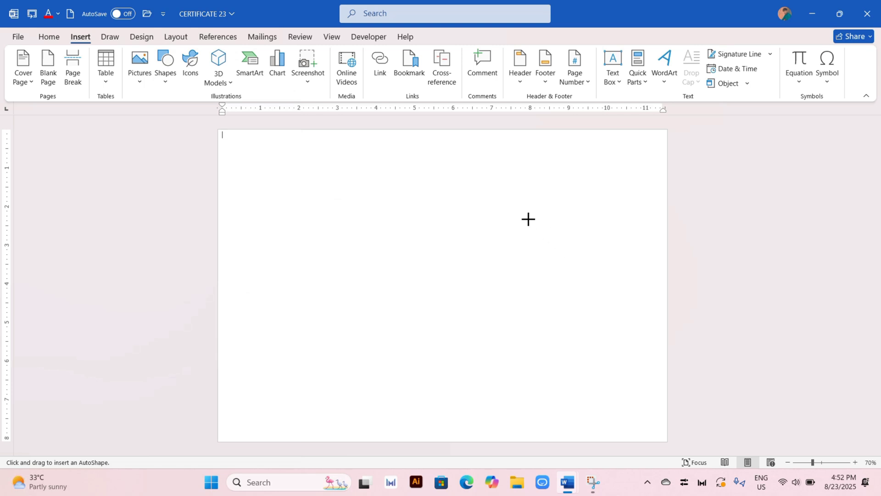
{"action": "left_click_drag", "start_coordinate": [521, 212], "coordinate": [618, 360]}
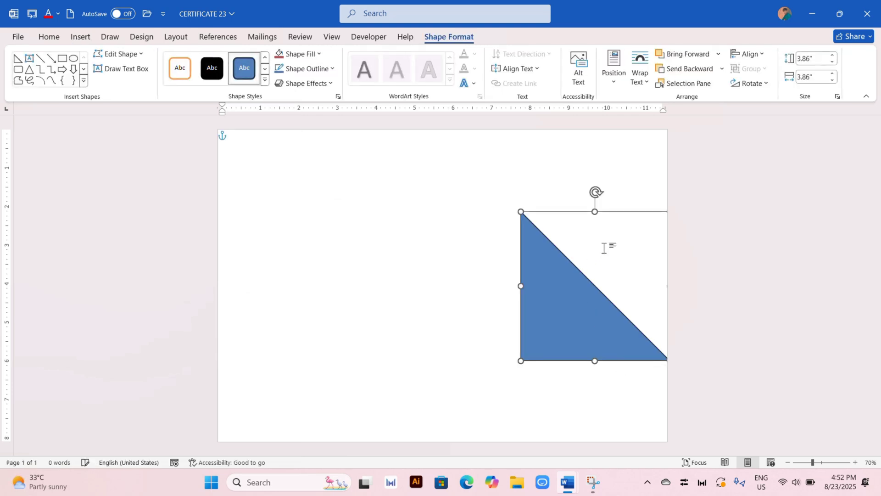
{"action": "left_click_drag", "start_coordinate": [572, 196], "coordinate": [464, 288]}
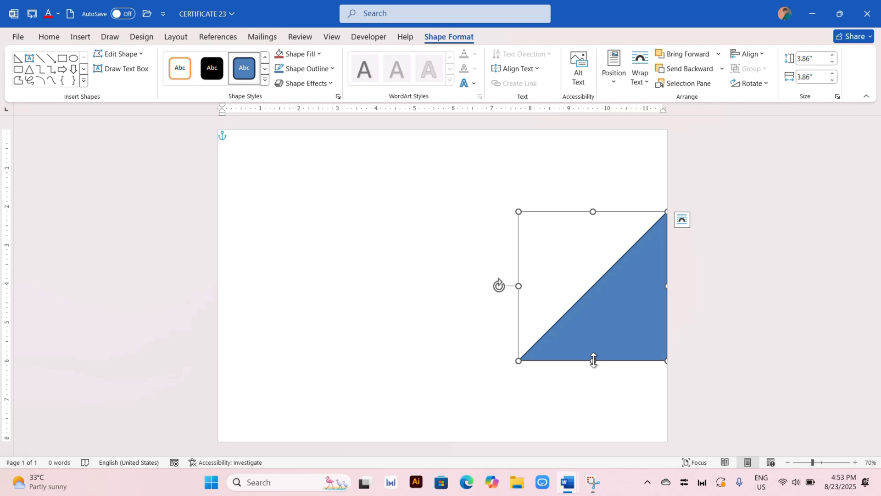
{"action": "left_click_drag", "start_coordinate": [593, 360], "coordinate": [586, 443]}
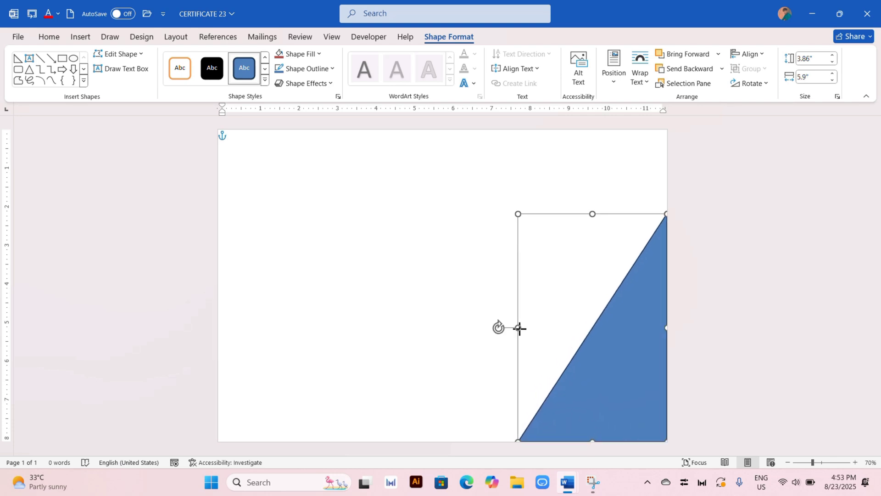
{"action": "left_click_drag", "start_coordinate": [519, 328], "coordinate": [524, 328]}
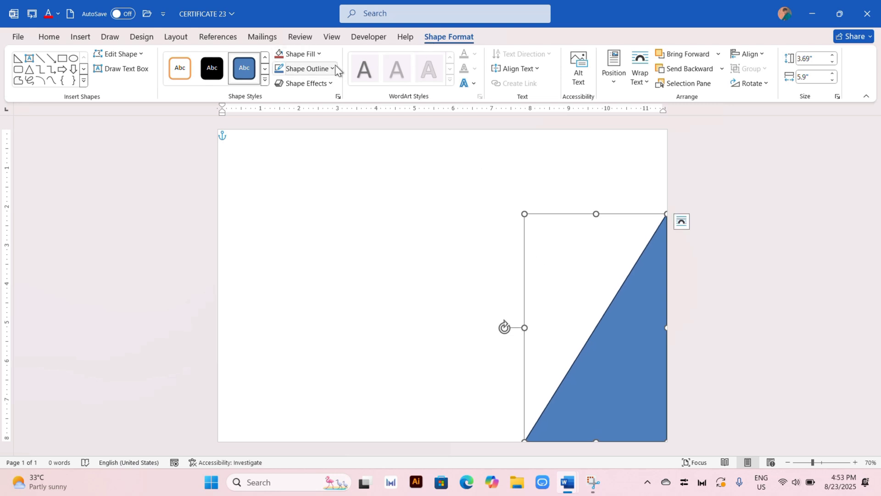
Remove the triangle's outline and fill it with a dark navy Dark Variation gradient
{"action": "left_click", "coordinate": [321, 69]}
{"action": "left_click", "coordinate": [279, 194]}
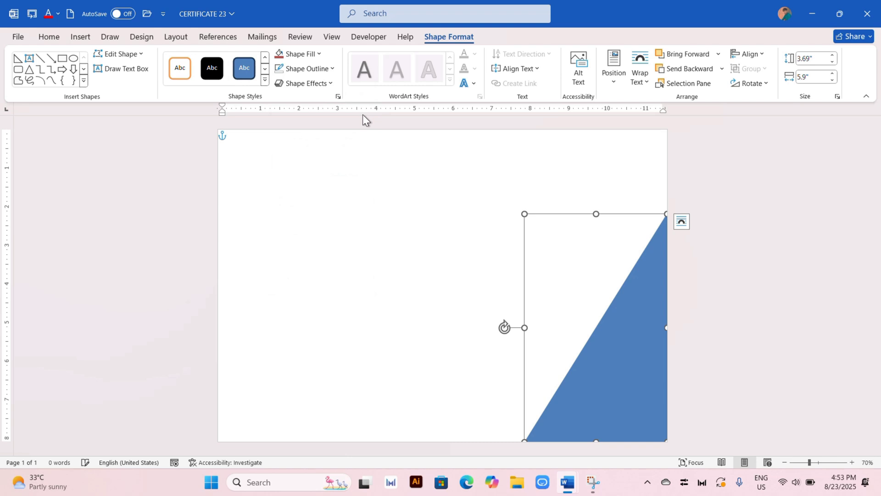
{"action": "left_click", "coordinate": [320, 54]}
{"action": "left_click", "coordinate": [318, 130]}
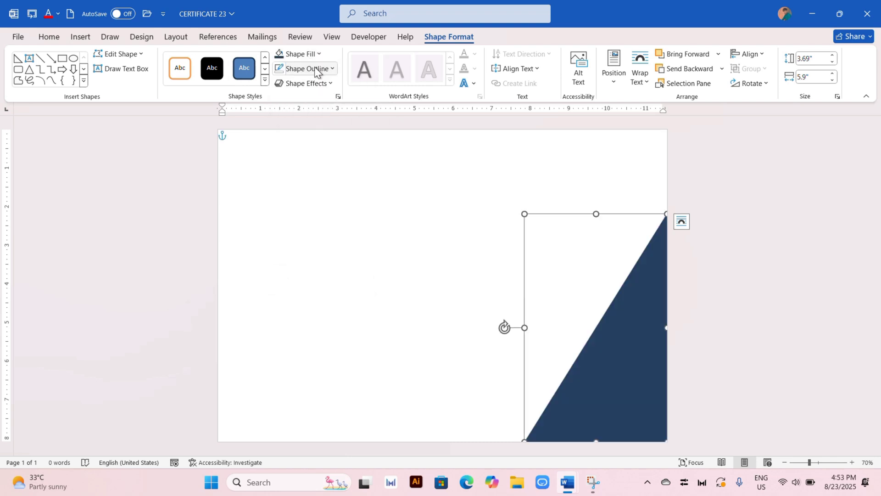
{"action": "left_click", "coordinate": [318, 54]}
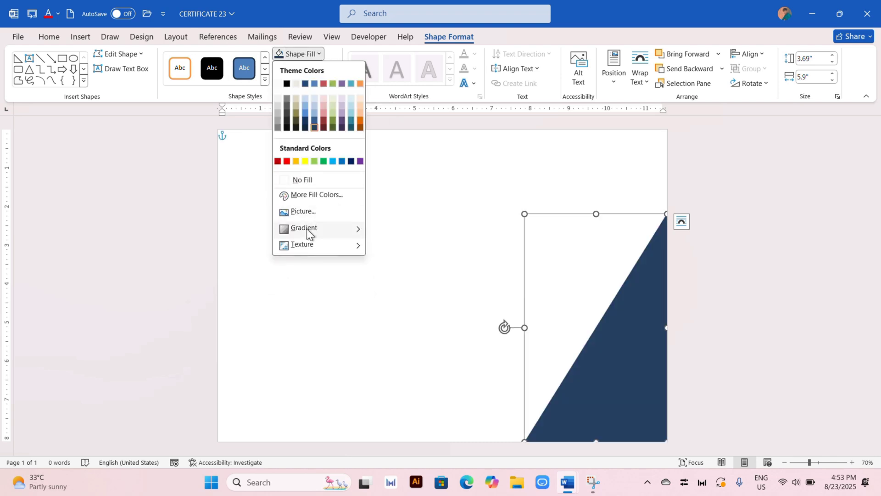
{"action": "mouse_move", "coordinate": [304, 227]}
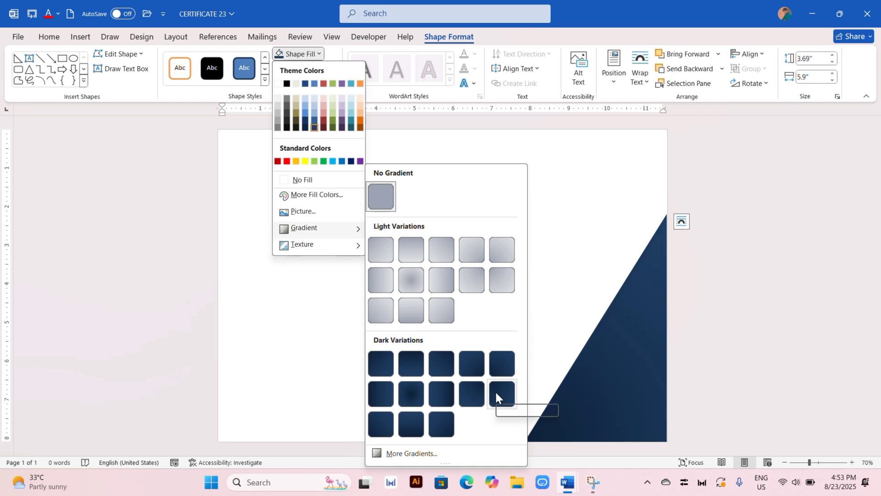
{"action": "left_click", "coordinate": [496, 392]}
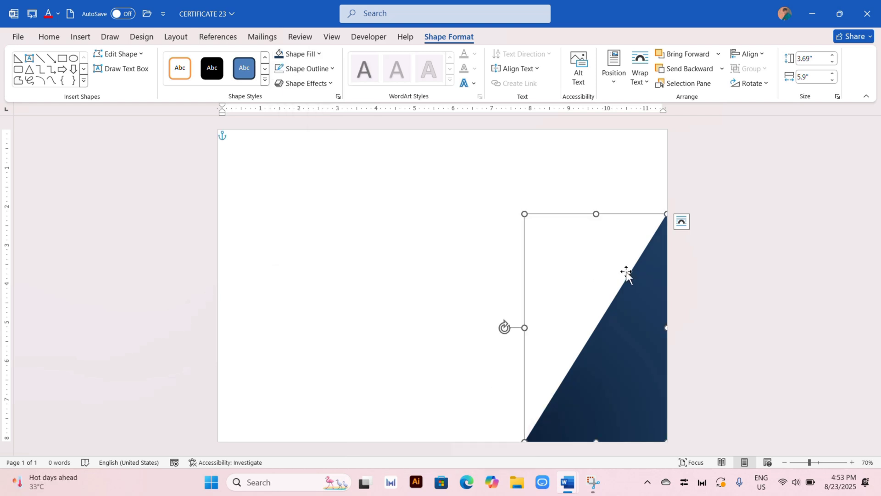
{"action": "left_click", "coordinate": [454, 290]}
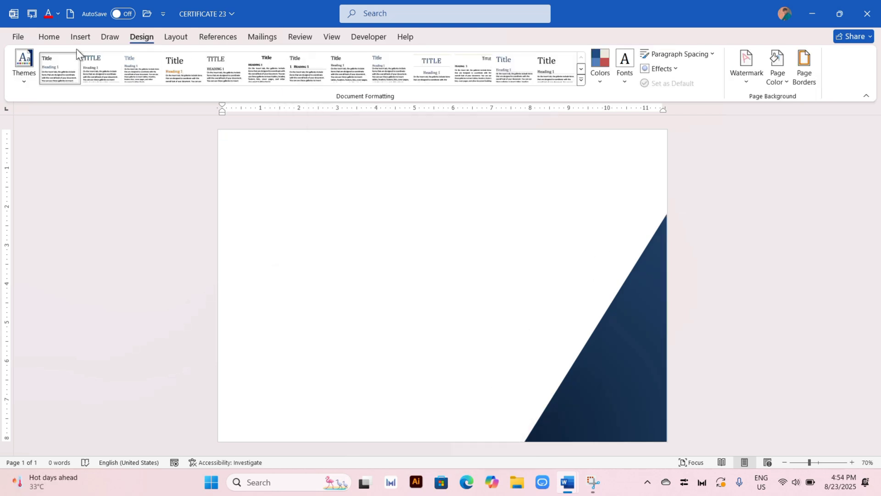
Draw a tall rectangle near the top centre of the page
{"action": "left_click", "coordinate": [84, 38]}
{"action": "left_click", "coordinate": [166, 69]}
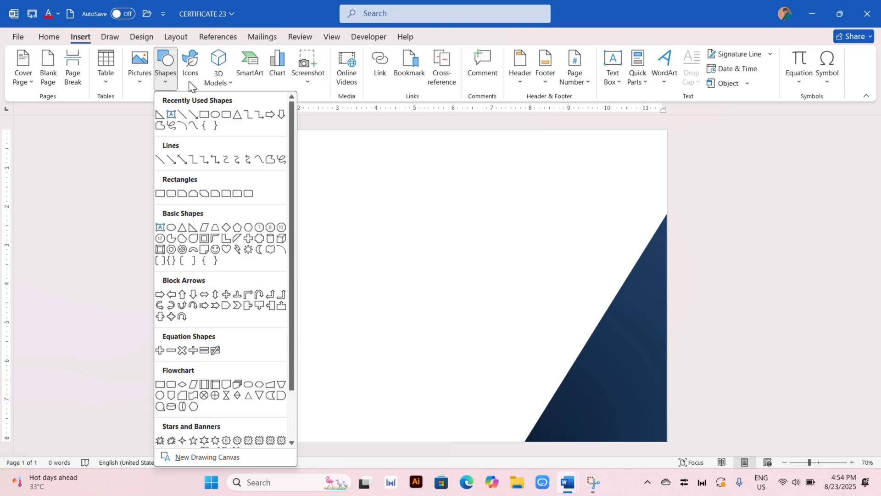
{"action": "left_click", "coordinate": [203, 114]}
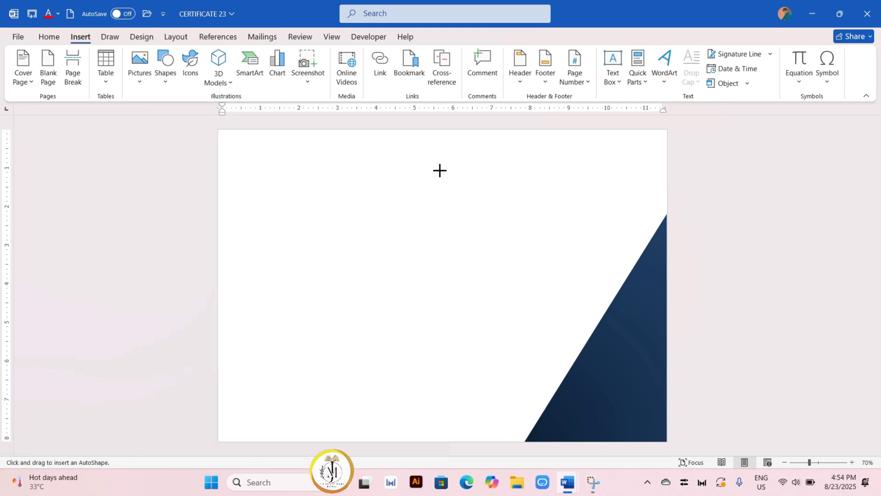
{"action": "left_click_drag", "start_coordinate": [422, 155], "coordinate": [470, 262]}
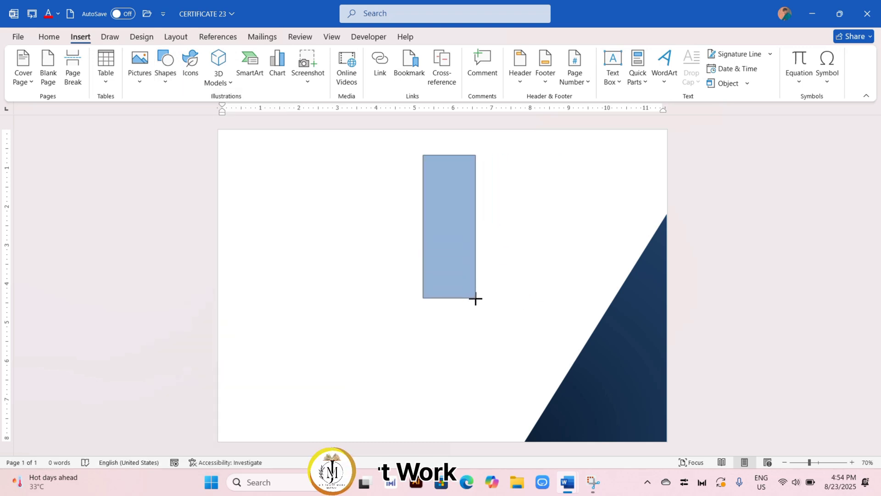
{"action": "left_click_drag", "start_coordinate": [470, 262], "coordinate": [473, 301]}
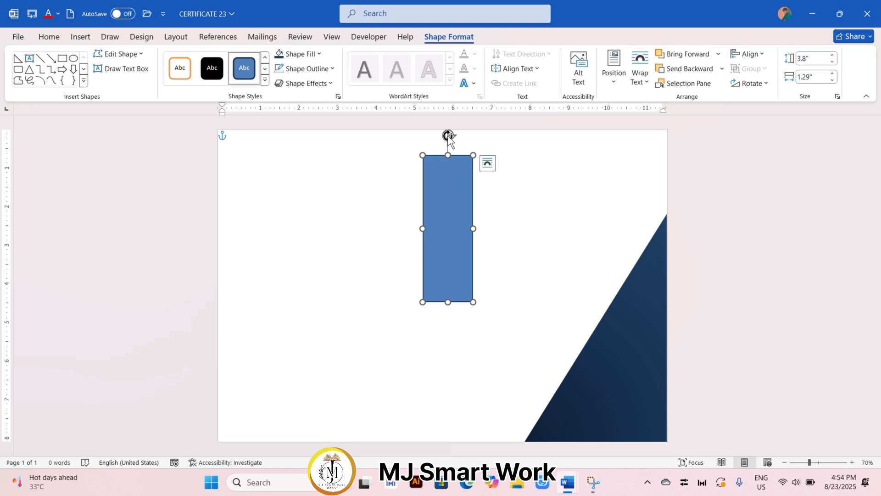
Tilt the rectangle about 40° into the top-right corner, meeting the triangle's raised tip
{"action": "left_click_drag", "start_coordinate": [448, 135], "coordinate": [390, 158]}
{"action": "left_click_drag", "start_coordinate": [469, 228], "coordinate": [649, 332]}
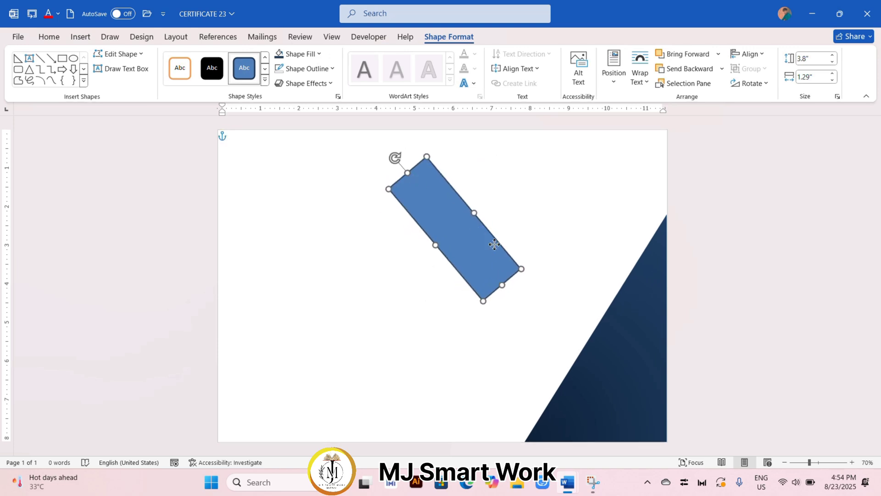
{"action": "left_click", "coordinate": [649, 331]}
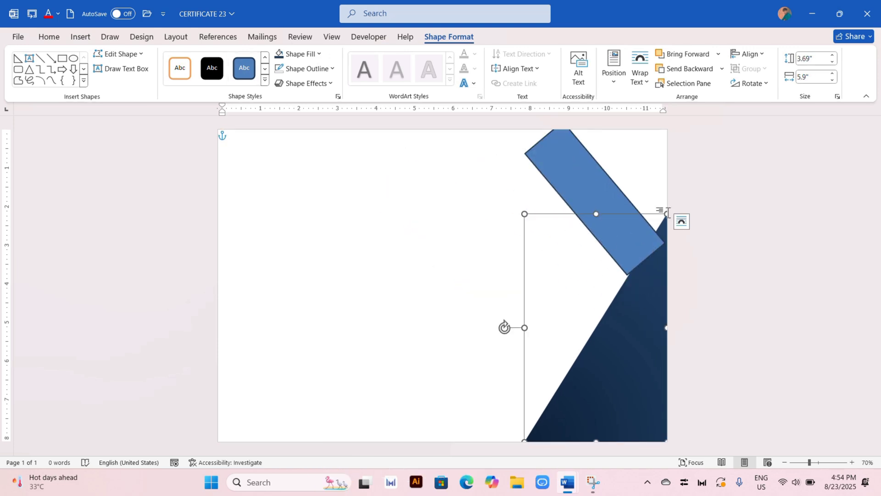
{"action": "left_click_drag", "start_coordinate": [666, 213], "coordinate": [670, 196]}
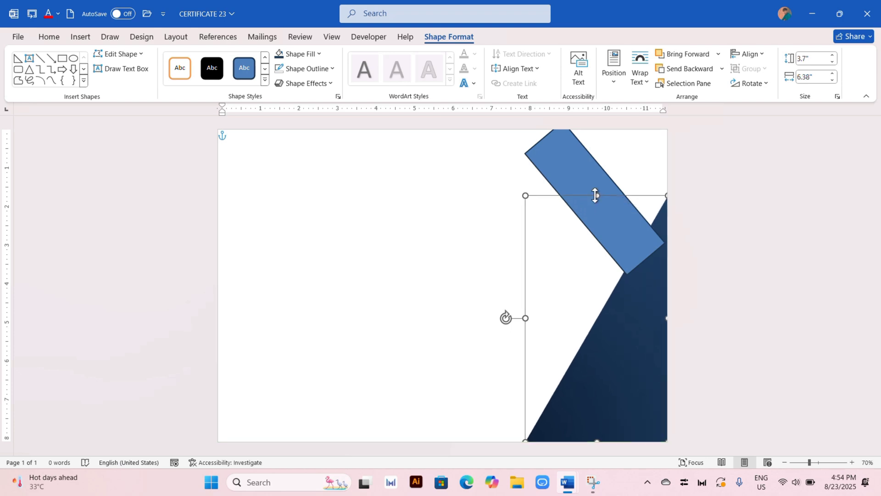
{"action": "mouse_move", "coordinate": [594, 210]}
{"action": "left_mouse_down"}
{"action": "mouse_move", "coordinate": [603, 171]}
{"action": "mouse_move", "coordinate": [595, 172]}
{"action": "left_mouse_up"}
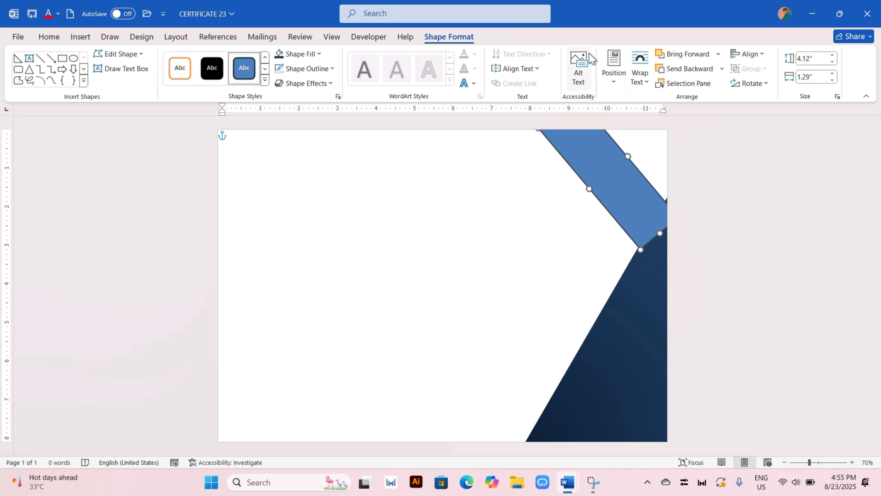
Set the band Behind Text and give it the same dark navy Dark Variation gradient
{"action": "left_click", "coordinate": [639, 72]}
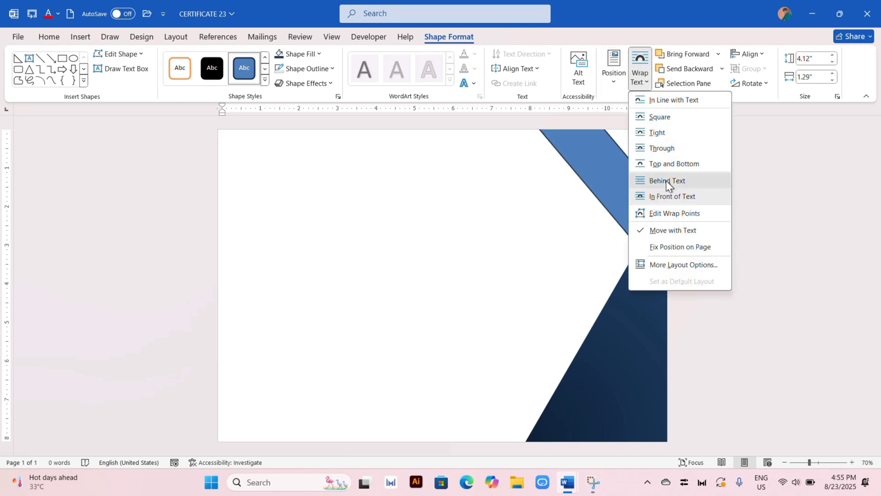
{"action": "left_click", "coordinate": [666, 180]}
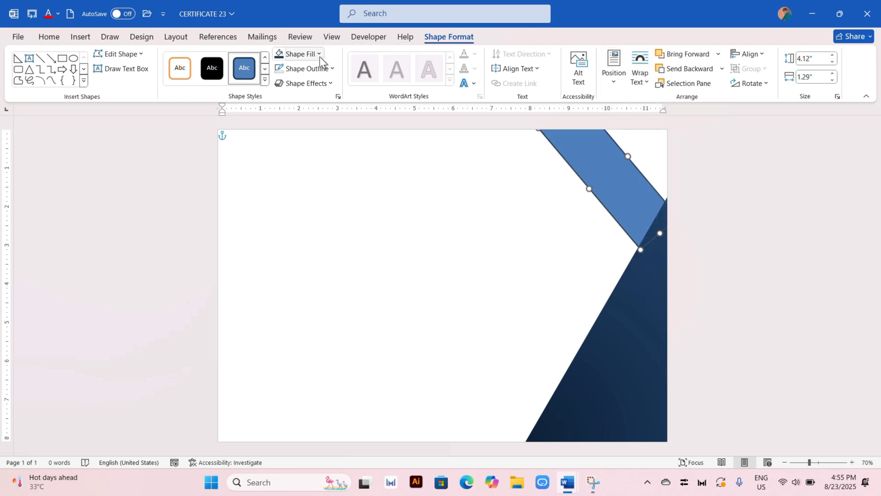
{"action": "left_click", "coordinate": [280, 54]}
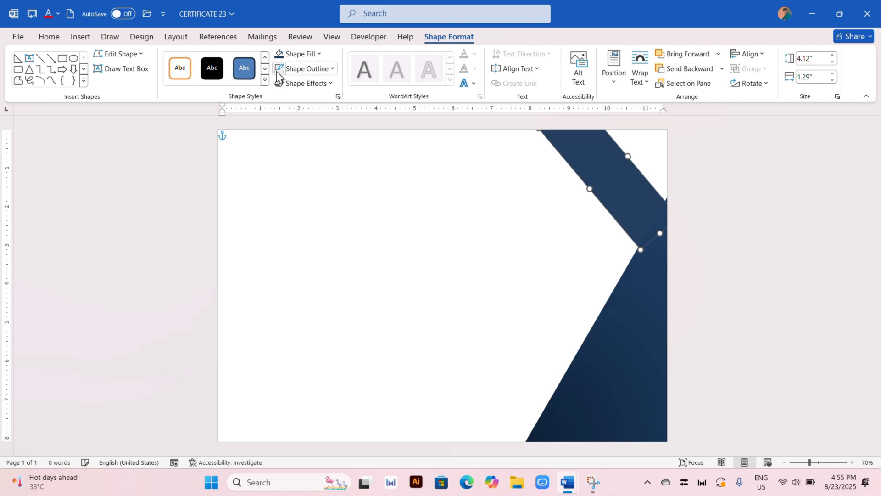
{"action": "left_click", "coordinate": [303, 55]}
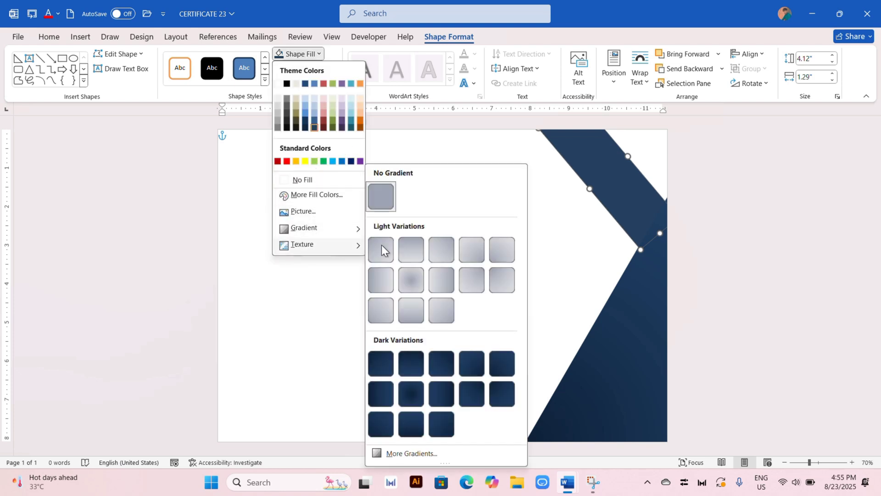
{"action": "left_click", "coordinate": [478, 355]}
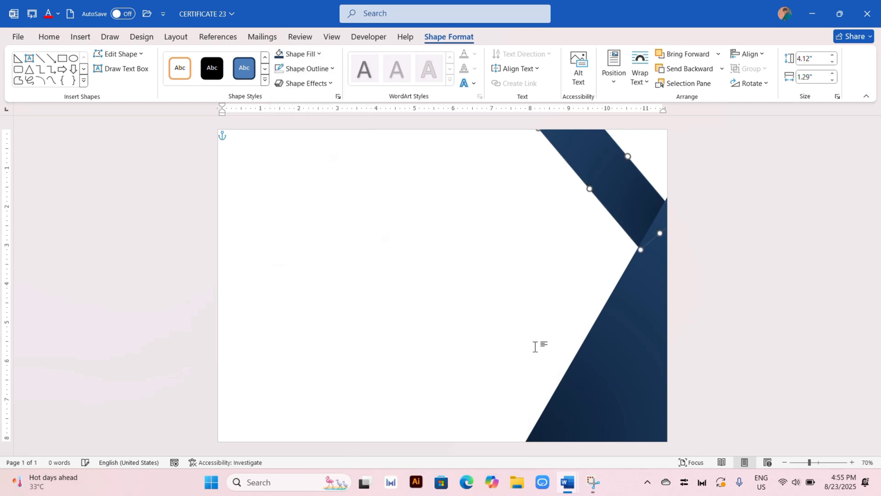
{"action": "left_click", "coordinate": [517, 260]}
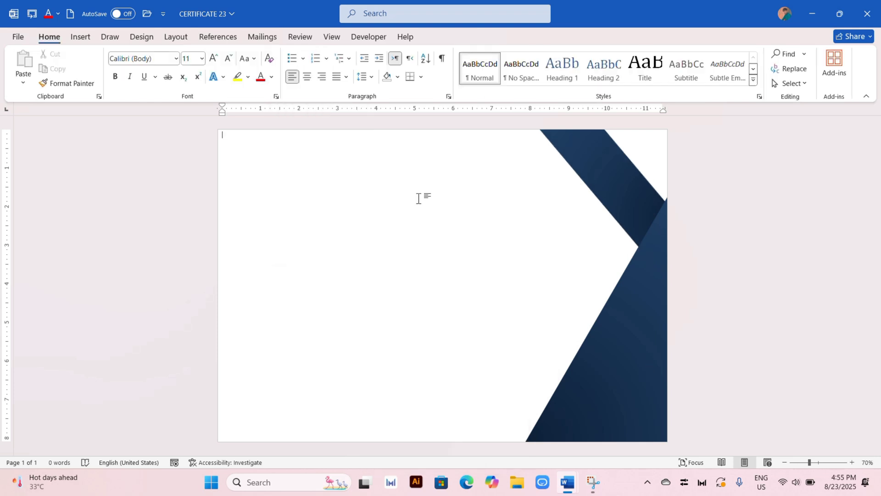
{"action": "left_click", "coordinate": [87, 36]}
Draw a parallelogram and reshape it into a slim 8.02" by 0.6" diagonal bar
{"action": "left_click", "coordinate": [171, 69]}
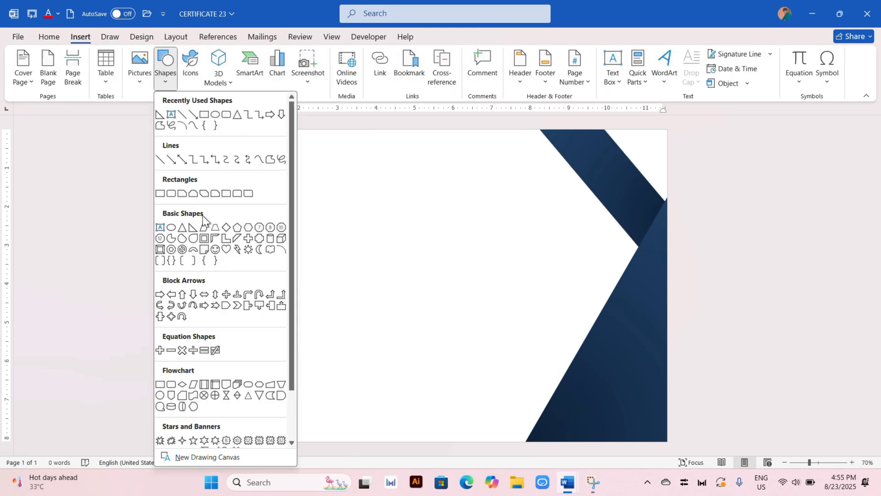
{"action": "left_click", "coordinate": [205, 228]}
{"action": "mouse_move", "coordinate": [401, 233]}
{"action": "left_mouse_down"}
{"action": "mouse_move", "coordinate": [511, 299]}
{"action": "mouse_move", "coordinate": [517, 368]}
{"action": "mouse_move", "coordinate": [448, 416]}
{"action": "mouse_move", "coordinate": [442, 442]}
{"action": "left_mouse_up"}
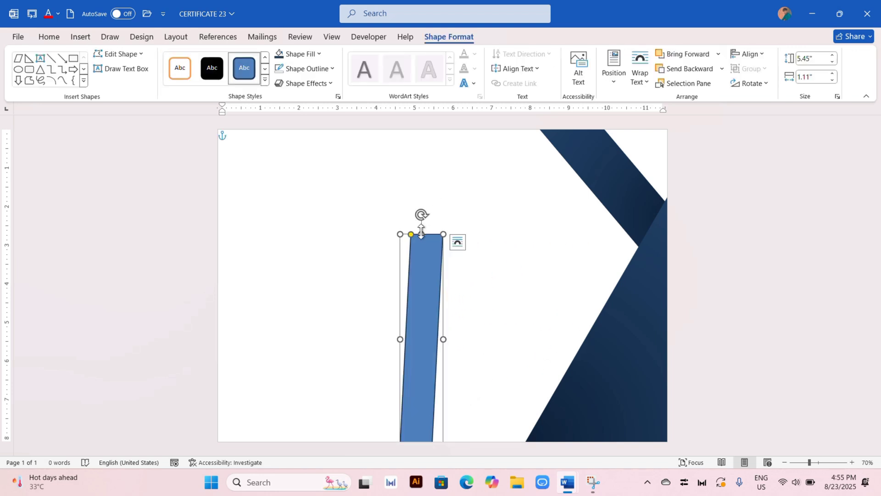
{"action": "mouse_move", "coordinate": [420, 234]}
{"action": "left_mouse_down"}
{"action": "mouse_move", "coordinate": [420, 180]}
{"action": "mouse_move", "coordinate": [568, 200]}
{"action": "mouse_move", "coordinate": [543, 192]}
{"action": "left_mouse_up"}
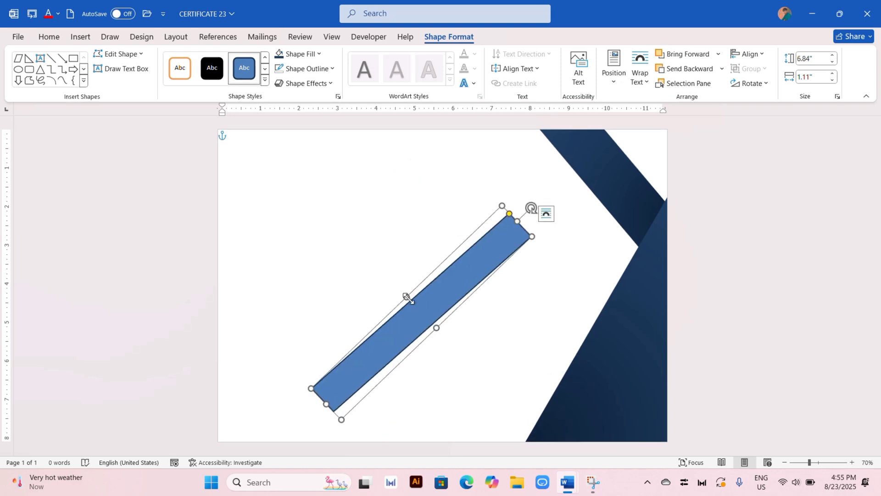
{"action": "left_click_drag", "start_coordinate": [406, 296], "coordinate": [420, 309]}
{"action": "left_click_drag", "start_coordinate": [525, 227], "coordinate": [567, 208]}
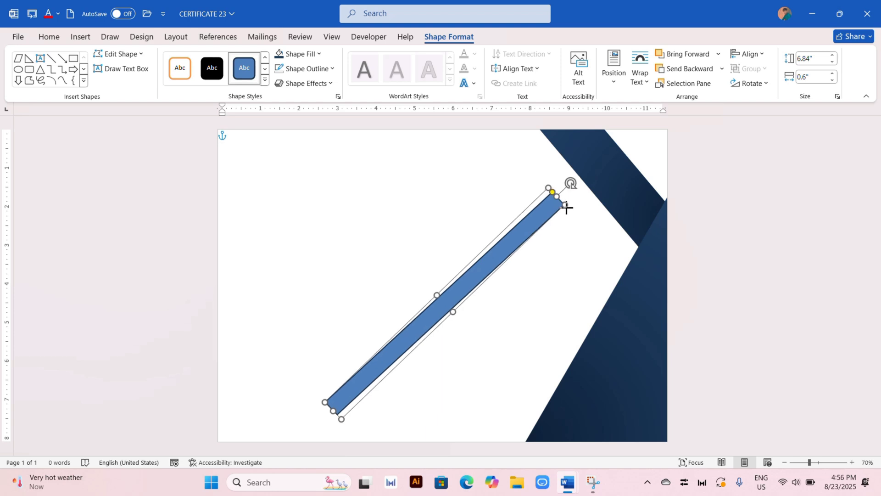
Remove the bar's outline and give it a White Darker 25% dark gradient fill
{"action": "left_click", "coordinate": [333, 68]}
{"action": "left_click", "coordinate": [299, 191]}
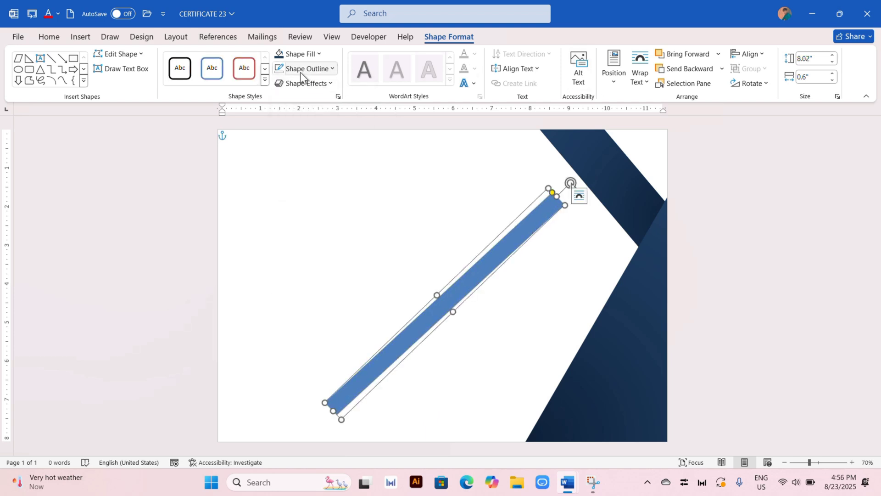
{"action": "left_click", "coordinate": [320, 54]}
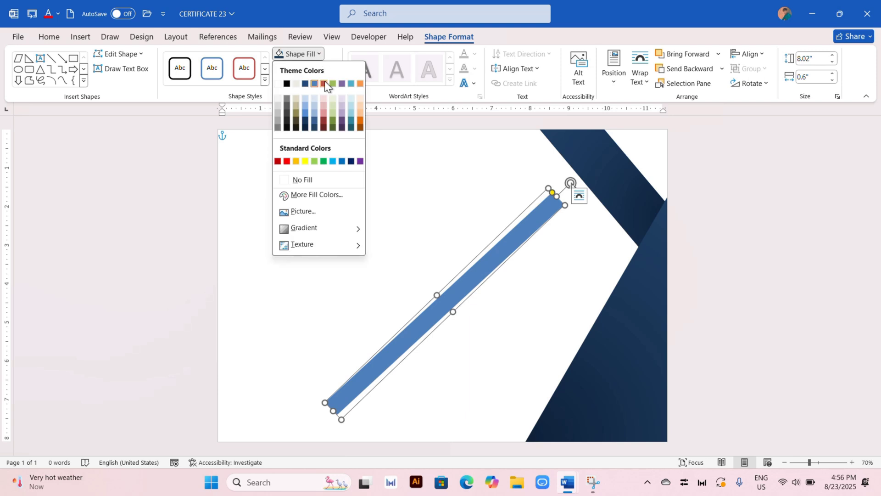
{"action": "left_click", "coordinate": [277, 114]}
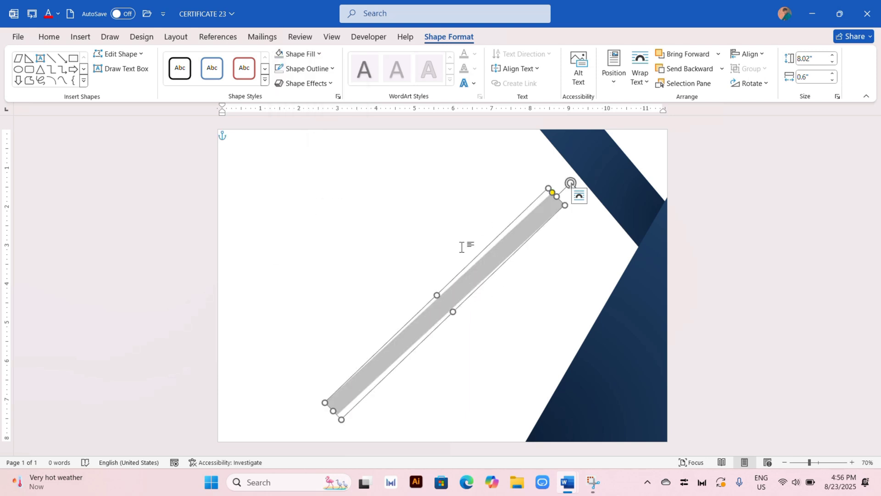
{"action": "left_click", "coordinate": [298, 53]}
{"action": "mouse_move", "coordinate": [303, 228]}
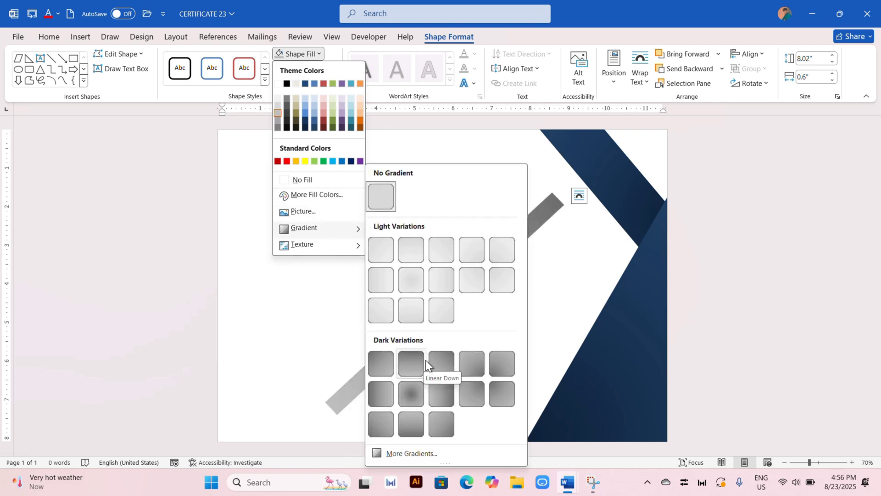
{"action": "left_click", "coordinate": [444, 359]}
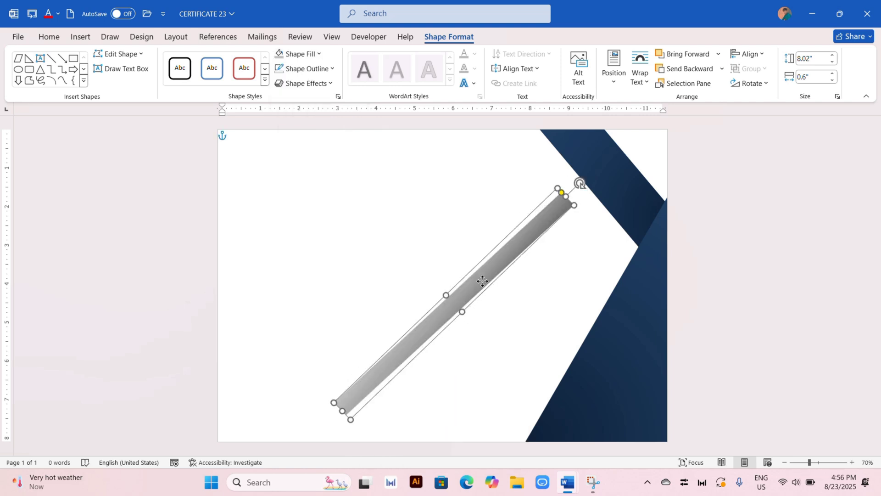
Lay the grey bar along the navy chevron's inner edge, extending its top end
{"action": "left_click_drag", "start_coordinate": [483, 280], "coordinate": [562, 282]}
{"action": "left_click_drag", "start_coordinate": [660, 184], "coordinate": [628, 155]}
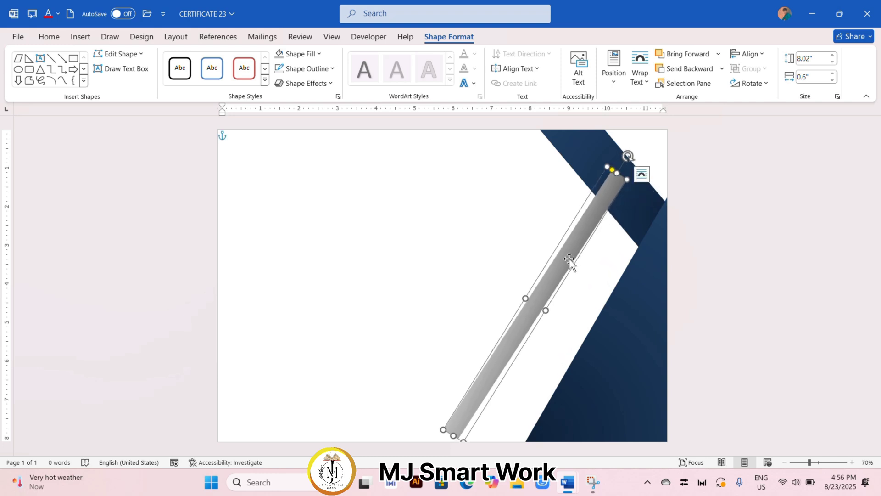
{"action": "left_click_drag", "start_coordinate": [569, 259], "coordinate": [610, 254]}
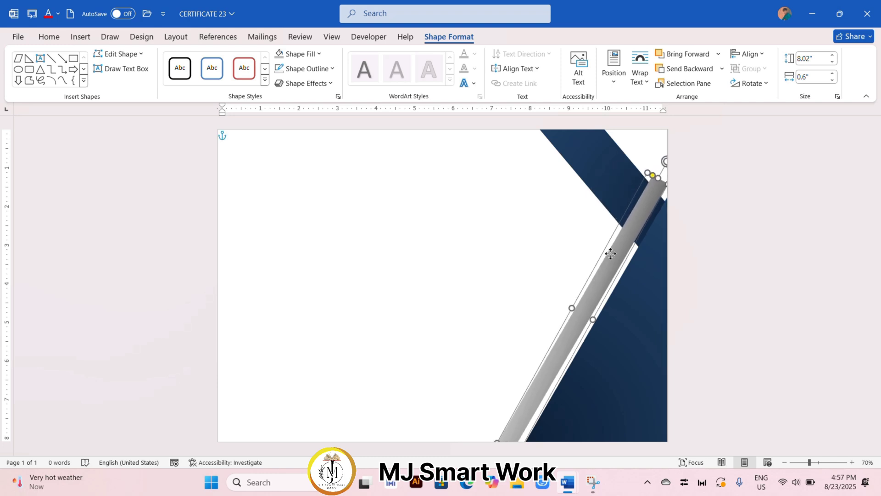
{"action": "left_click_drag", "start_coordinate": [654, 178], "coordinate": [686, 150]}
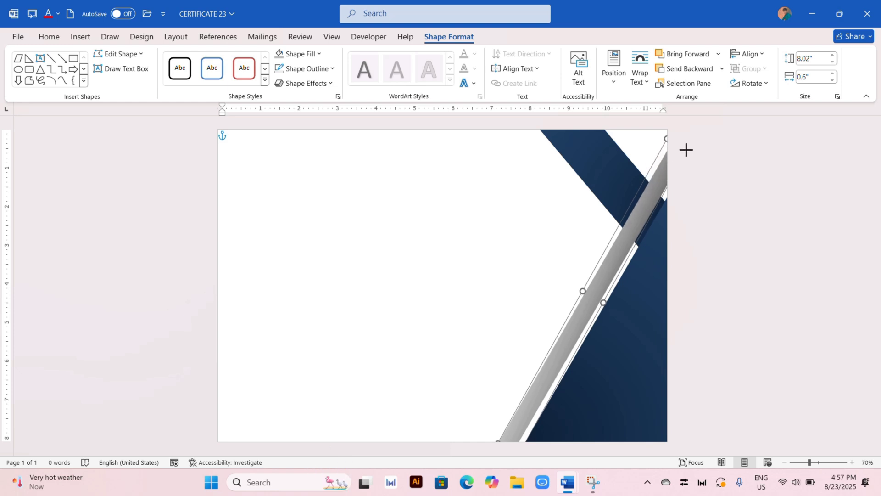
{"action": "left_click", "coordinate": [705, 240]}
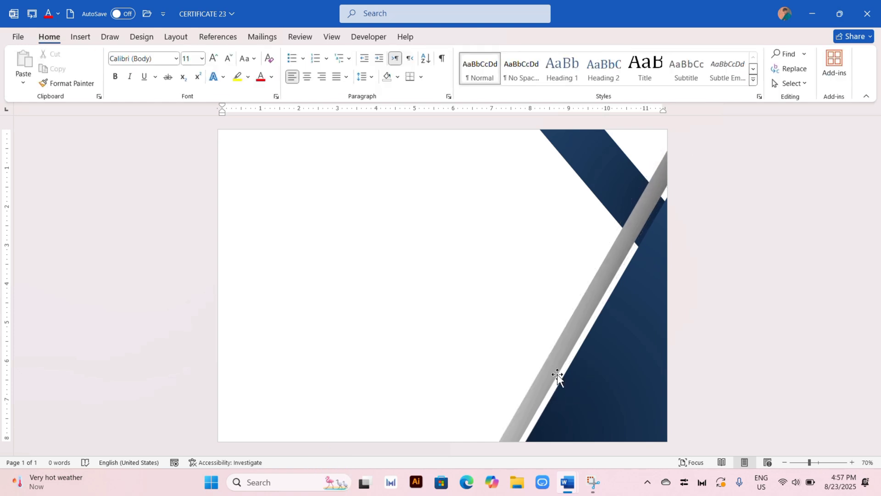
Paste a copy of the grey bar and angle it, shorter, across the top right
{"action": "left_click", "coordinate": [545, 376]}
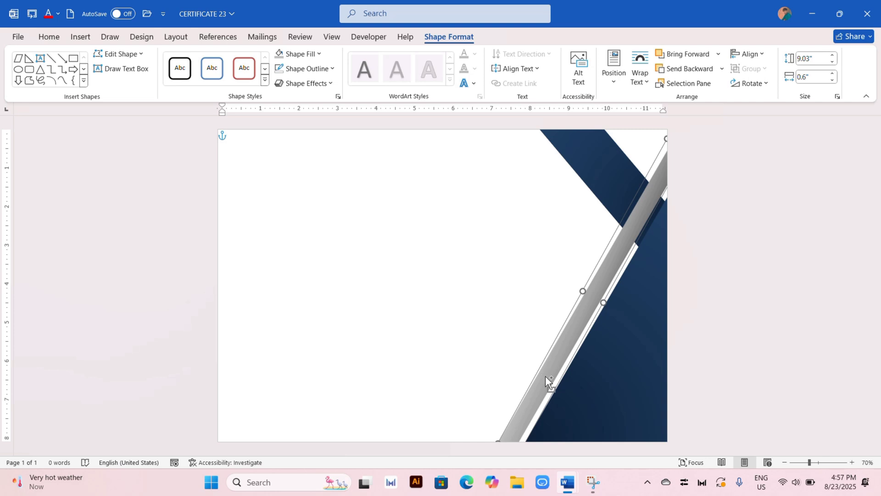
{"action": "key", "text": "ctrl+v"}
{"action": "left_click_drag", "start_coordinate": [596, 313], "coordinate": [473, 259]}
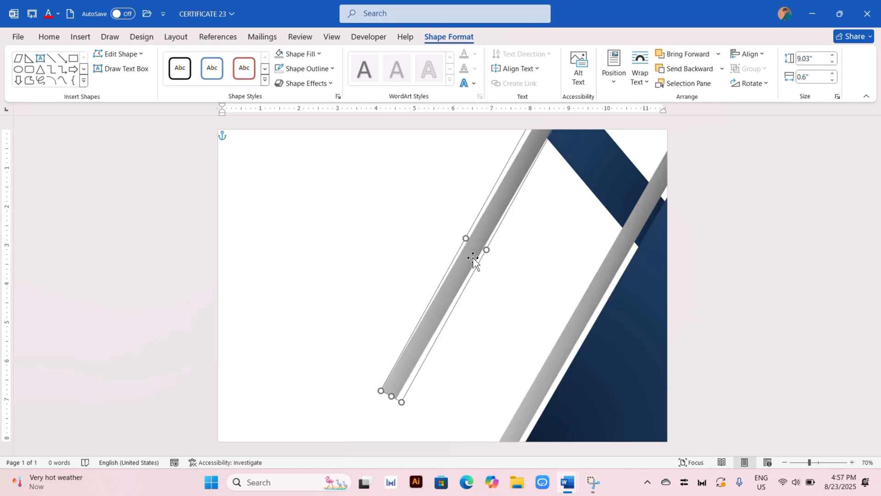
{"action": "mouse_move", "coordinate": [444, 302]}
{"action": "left_mouse_down"}
{"action": "mouse_move", "coordinate": [477, 173]}
{"action": "mouse_move", "coordinate": [410, 217]}
{"action": "mouse_move", "coordinate": [554, 179]}
{"action": "left_mouse_up"}
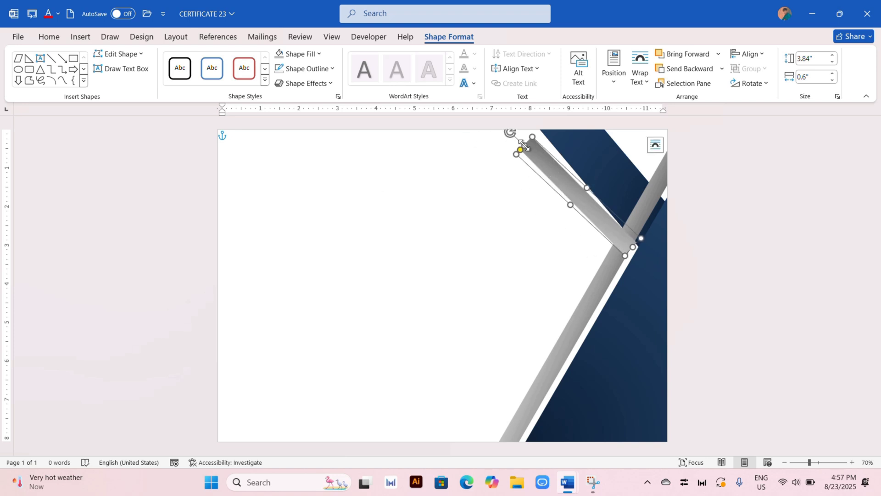
{"action": "left_click_drag", "start_coordinate": [524, 146], "coordinate": [513, 125]}
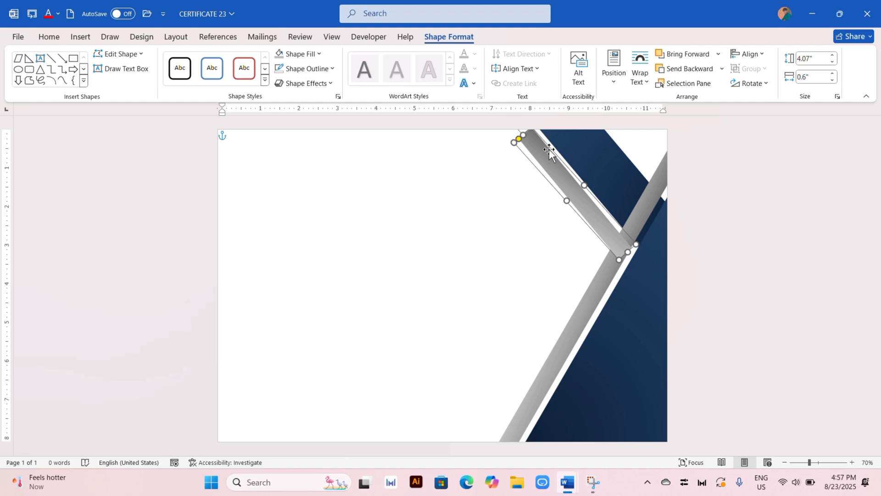
{"action": "left_click_drag", "start_coordinate": [557, 163], "coordinate": [566, 162]}
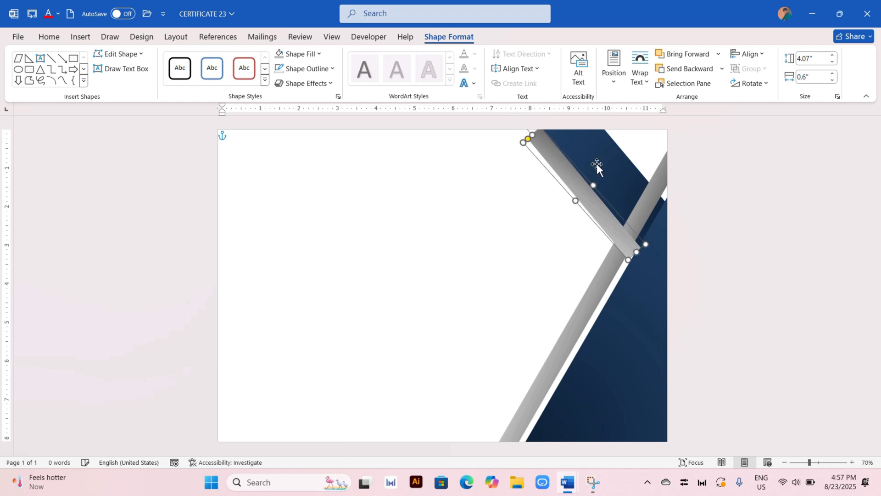
Fix the bars' stacking order, extend the short bar to the page top, and thin it to 4.59" by 0.42"
{"action": "left_click", "coordinate": [697, 62]}
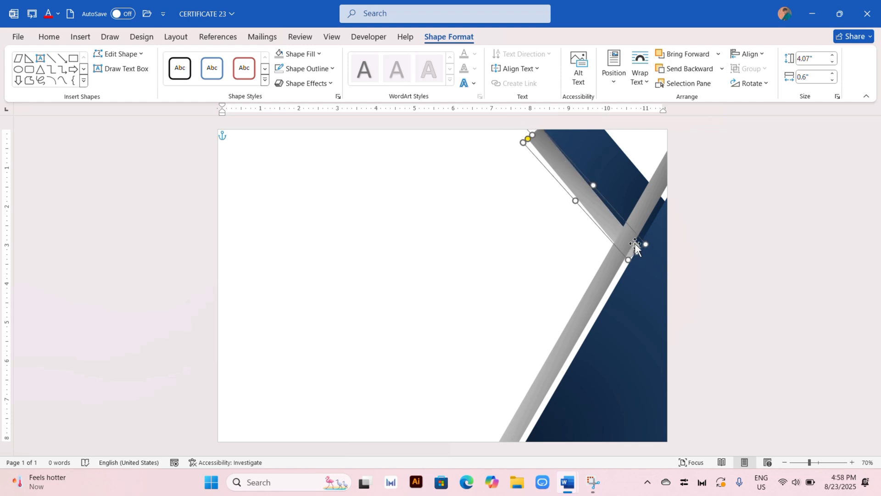
{"action": "left_click_drag", "start_coordinate": [637, 251], "coordinate": [642, 257]}
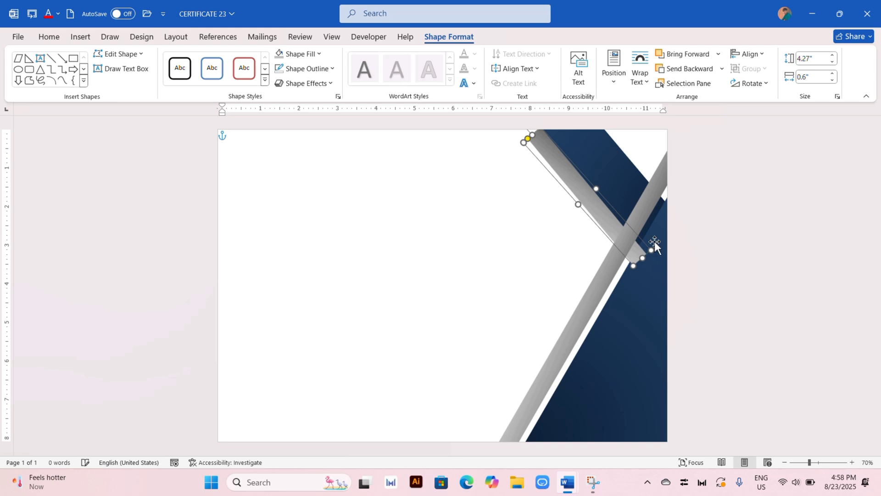
{"action": "left_click", "coordinate": [680, 71]}
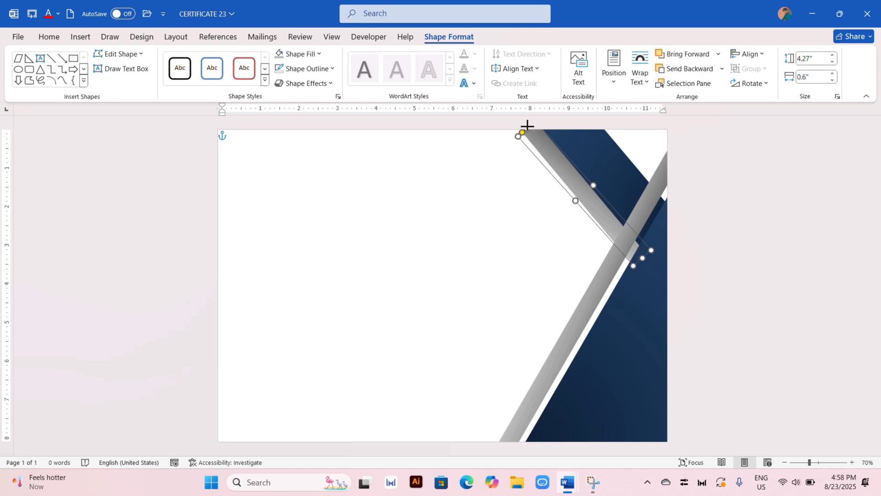
{"action": "left_click_drag", "start_coordinate": [531, 133], "coordinate": [523, 122]}
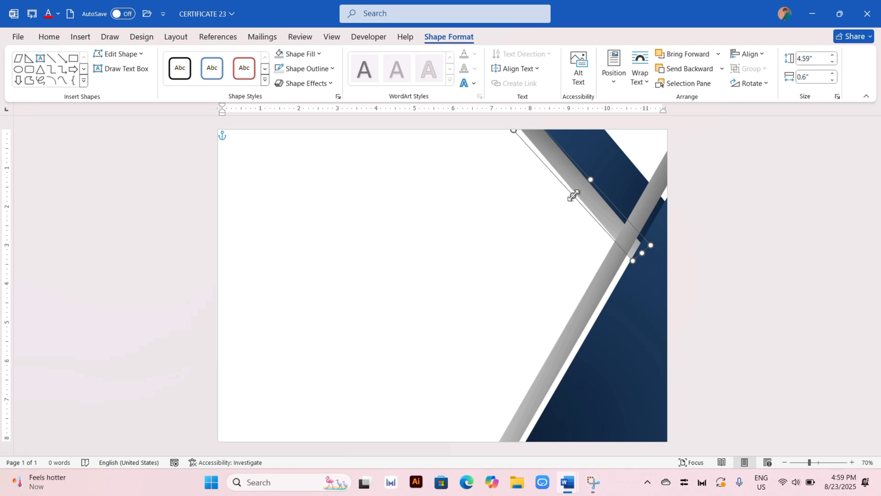
{"action": "left_click_drag", "start_coordinate": [573, 195], "coordinate": [579, 190]}
{"action": "left_click", "coordinate": [566, 284]}
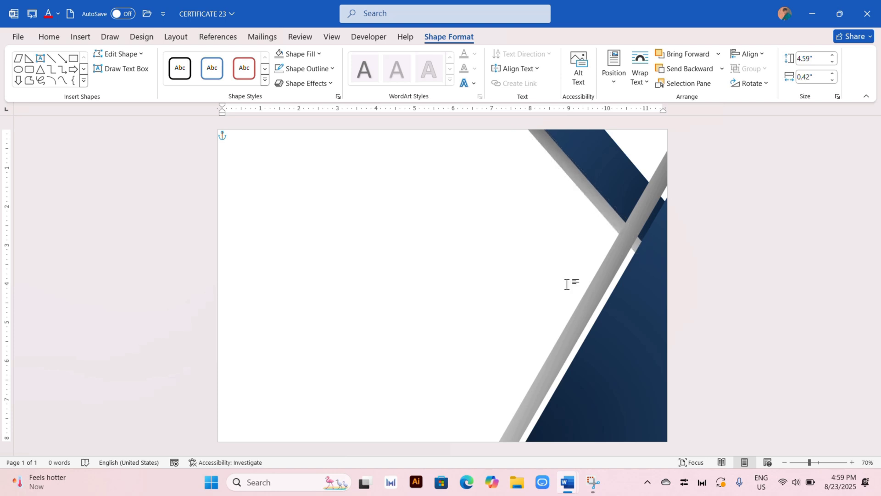
Reshape the navy rectangle into a thin band from the left page edge, then paste the medal badge
{"action": "left_click", "coordinate": [615, 162]}
{"action": "mouse_move", "coordinate": [615, 162]}
{"action": "left_mouse_down"}
{"action": "mouse_move", "coordinate": [377, 190]}
{"action": "mouse_move", "coordinate": [312, 262]}
{"action": "left_mouse_up"}
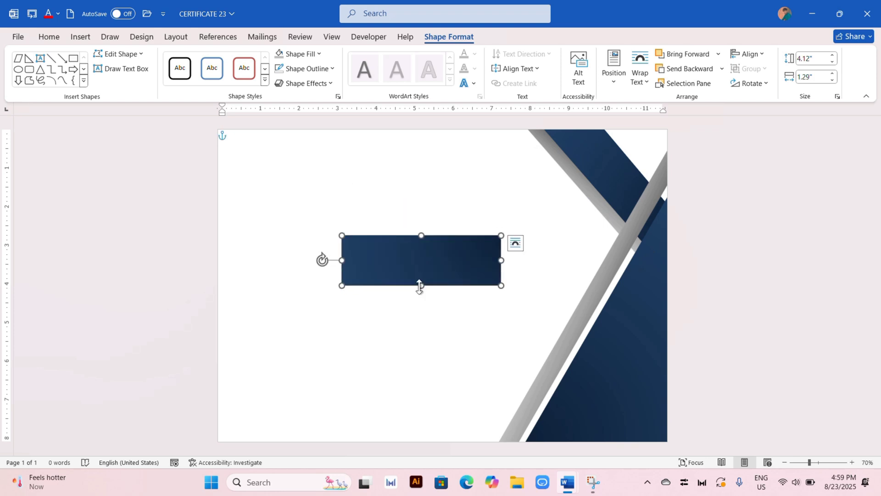
{"action": "left_click_drag", "start_coordinate": [421, 285], "coordinate": [419, 251]}
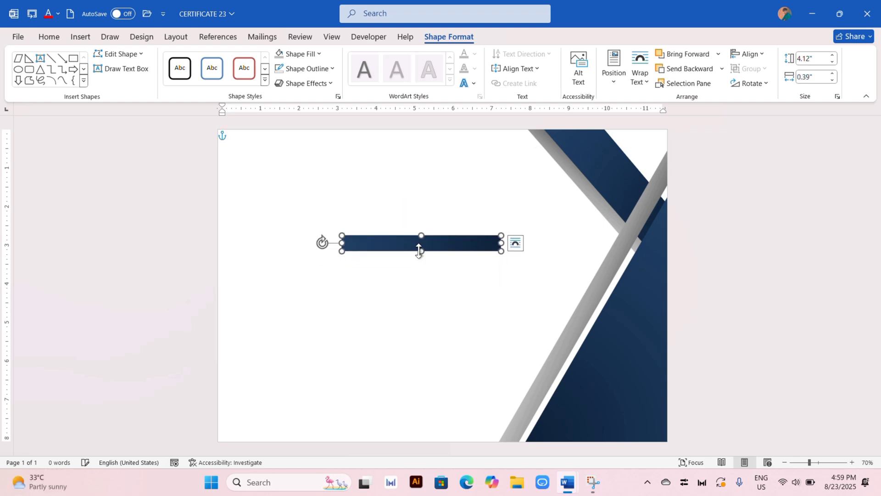
{"action": "left_click_drag", "start_coordinate": [341, 243], "coordinate": [216, 243]}
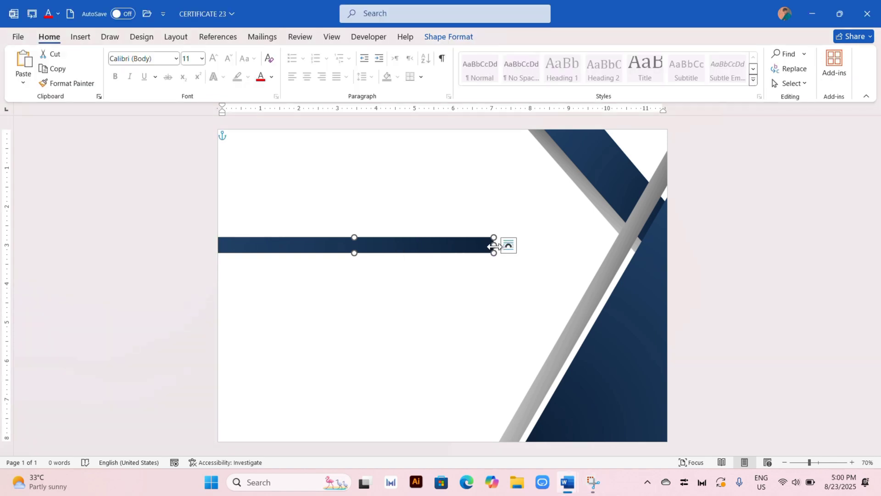
{"action": "left_click_drag", "start_coordinate": [494, 247], "coordinate": [548, 244]}
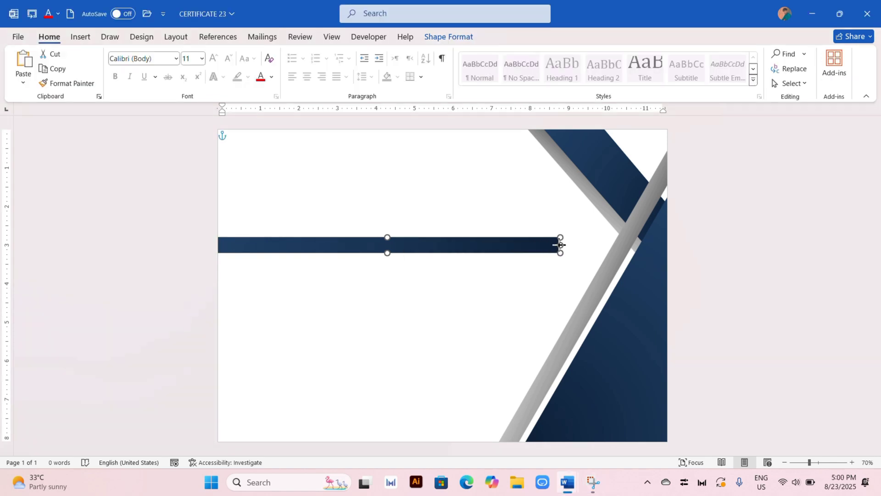
{"action": "left_click_drag", "start_coordinate": [450, 240], "coordinate": [453, 226]}
{"action": "left_click", "coordinate": [443, 314]}
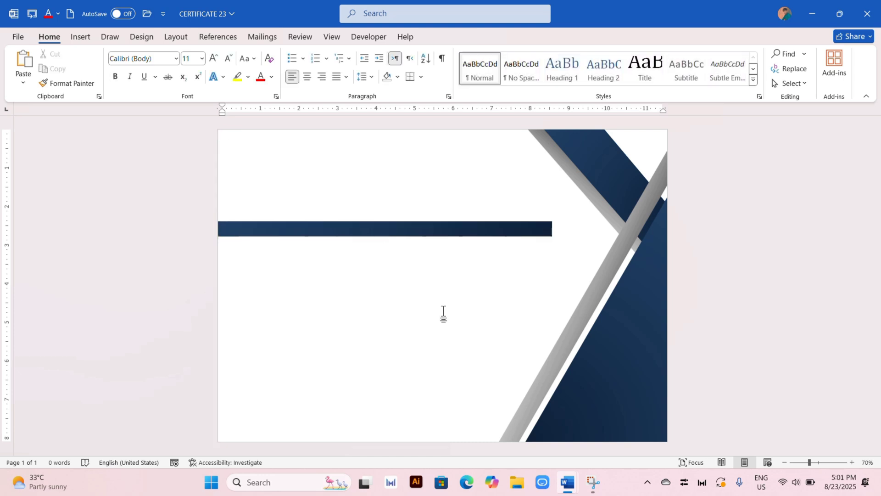
{"action": "key", "text": "ctrl+v"}
Shrink the medal onto the band's right end and paste the round logo below the band
{"action": "left_click_drag", "start_coordinate": [274, 180], "coordinate": [560, 242]}
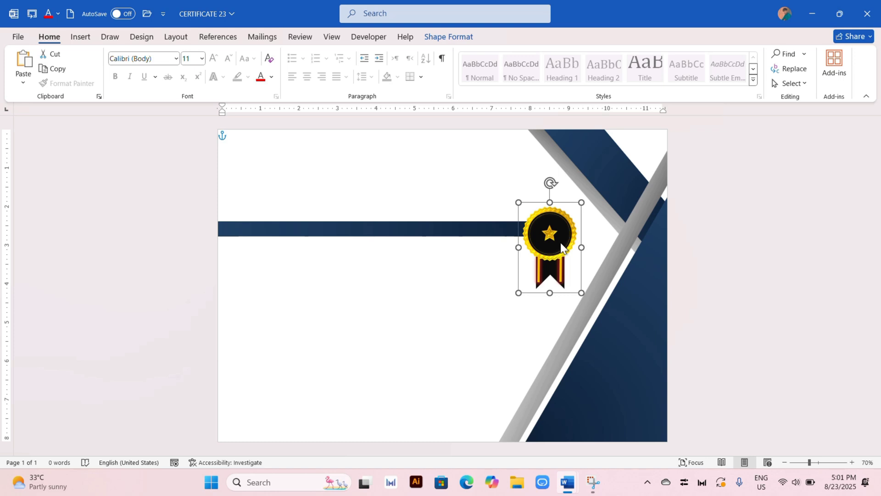
{"action": "left_click_drag", "start_coordinate": [581, 292], "coordinate": [569, 271]}
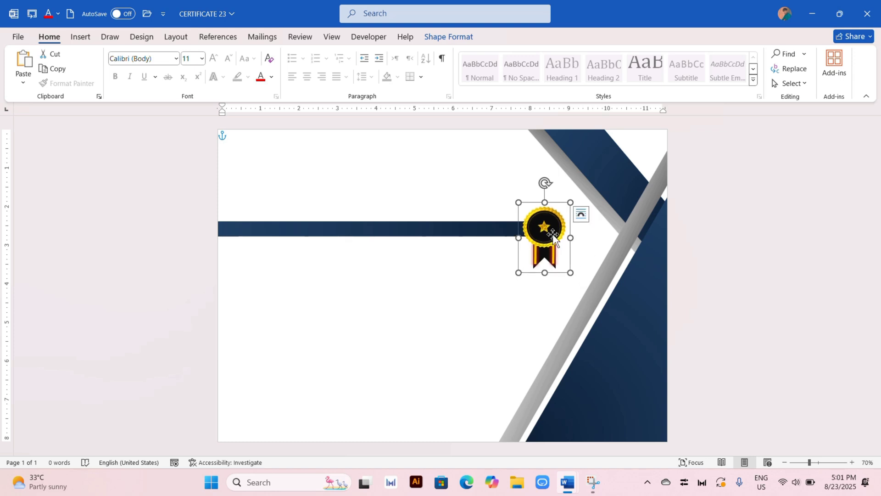
{"action": "left_click_drag", "start_coordinate": [552, 235], "coordinate": [549, 234]}
{"action": "left_click", "coordinate": [481, 318]}
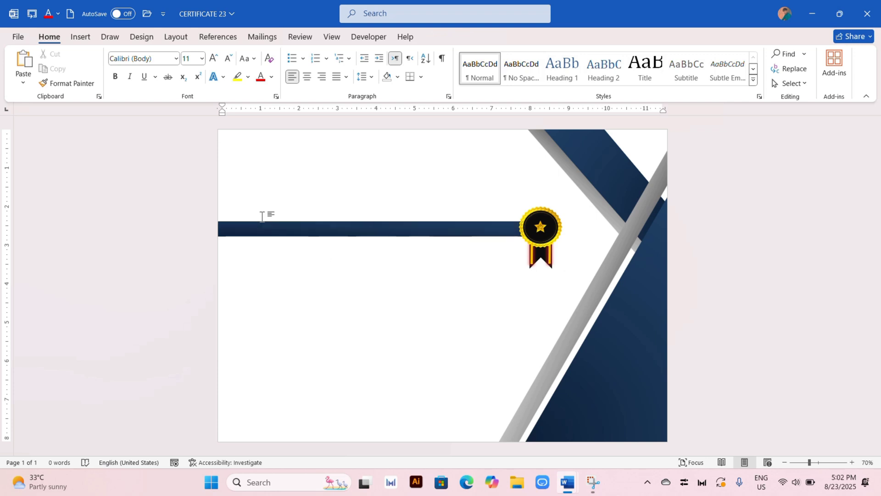
{"action": "key", "text": "ctrl+v"}
{"action": "left_click_drag", "start_coordinate": [248, 149], "coordinate": [341, 298]}
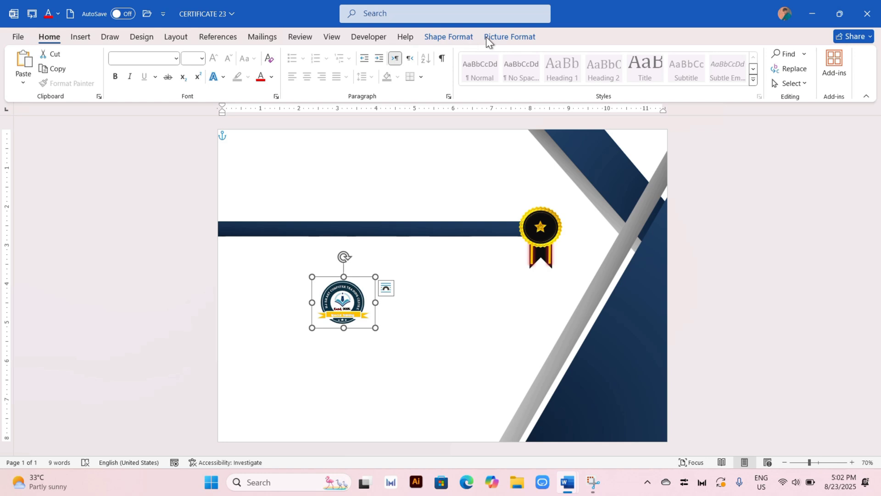
Leave the logo's colour unchanged and drag the round emblem to the bottom-right corner over the navy shape
{"action": "left_click", "coordinate": [510, 37]}
{"action": "left_click", "coordinate": [115, 54]}
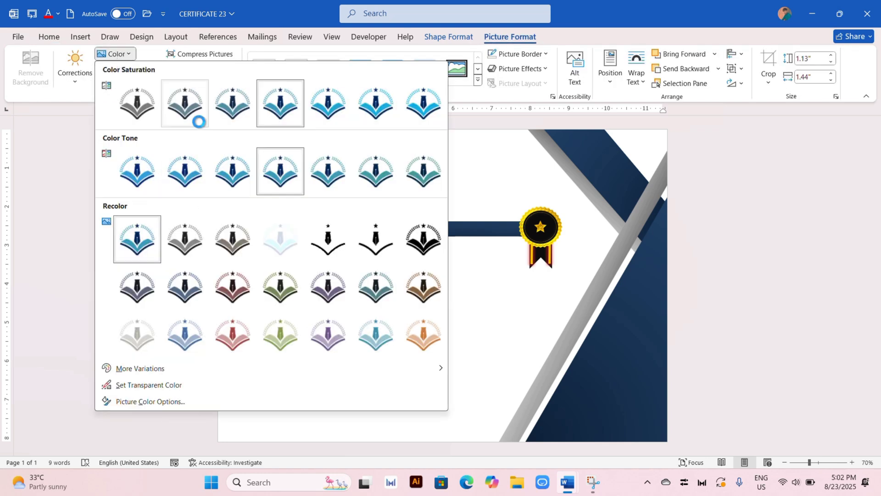
{"action": "key", "text": "Escape"}
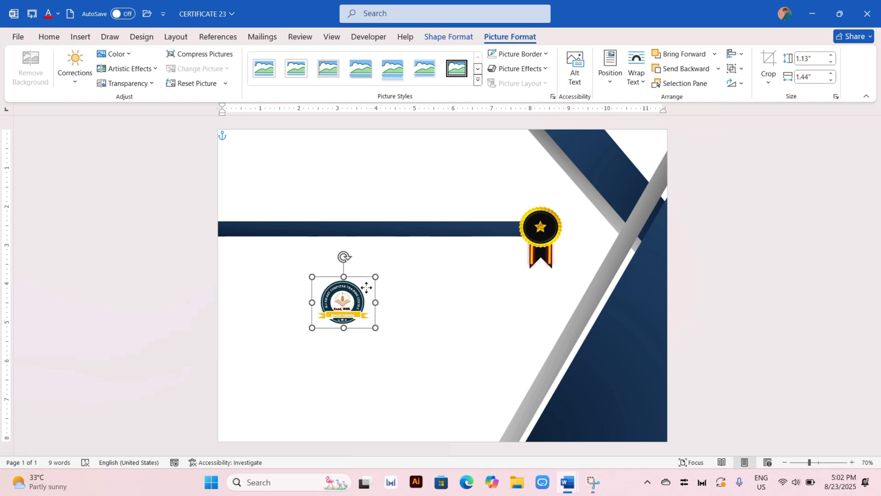
{"action": "left_click_drag", "start_coordinate": [362, 281], "coordinate": [634, 380]}
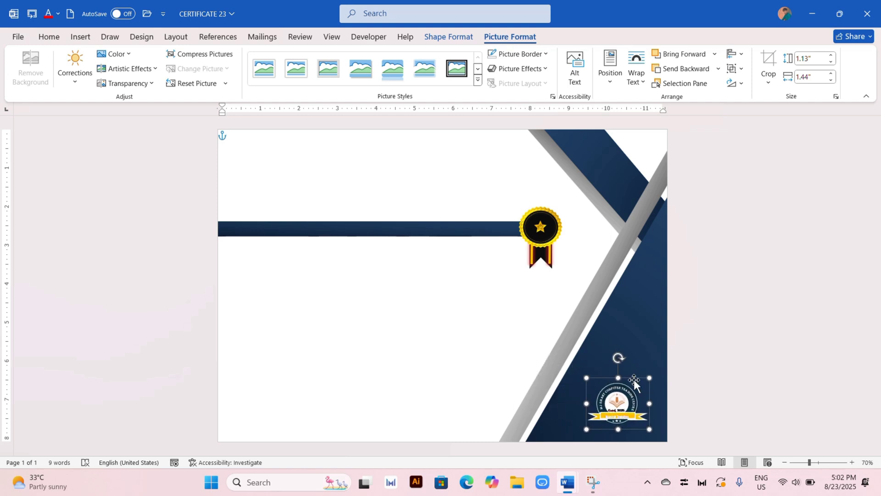
{"action": "left_click", "coordinate": [712, 412]}
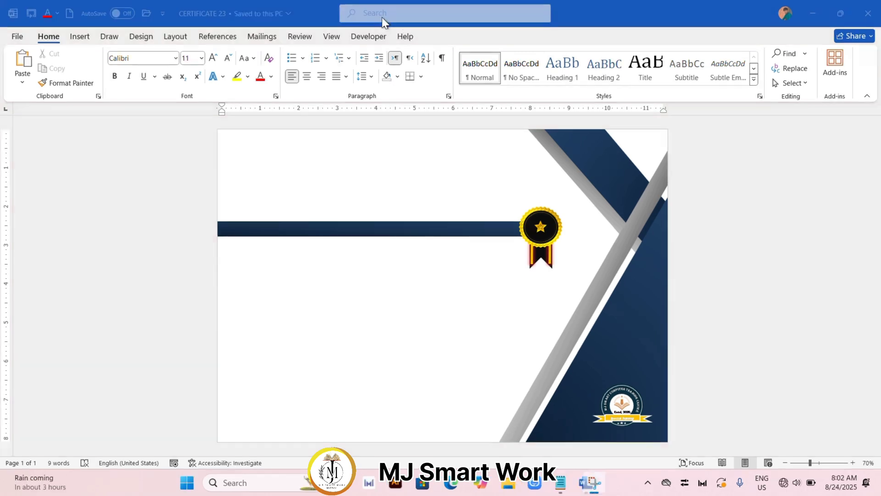
Insert a WordArt text box reading CERTIFICATE, move it toward the page centre and enlarge it
{"action": "left_click", "coordinate": [82, 39]}
{"action": "left_click", "coordinate": [671, 83]}
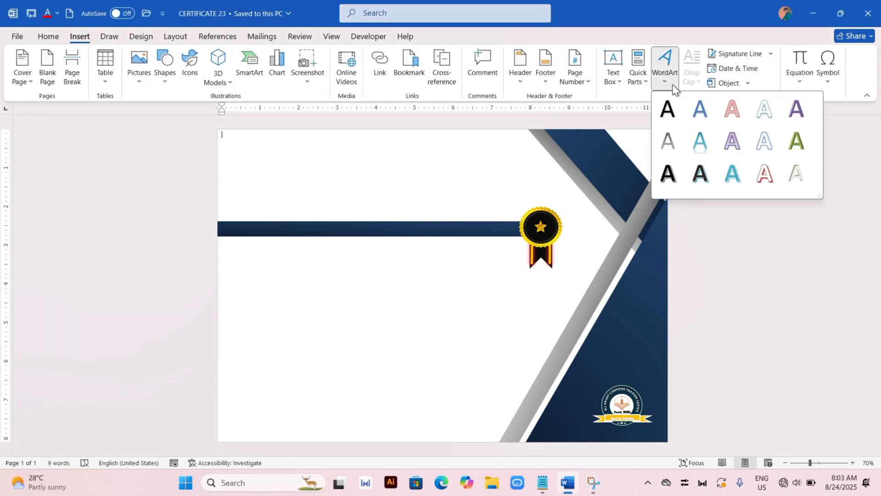
{"action": "left_click", "coordinate": [662, 117]}
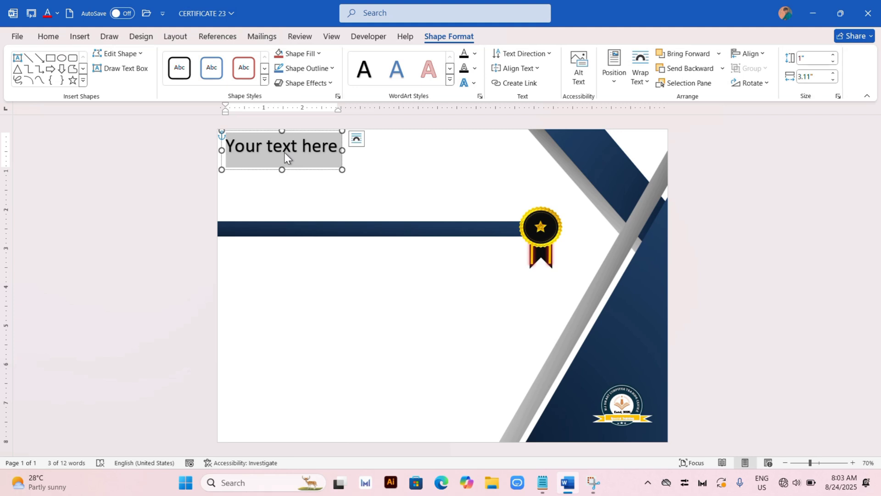
{"action": "type", "text": "CERTIFI"}
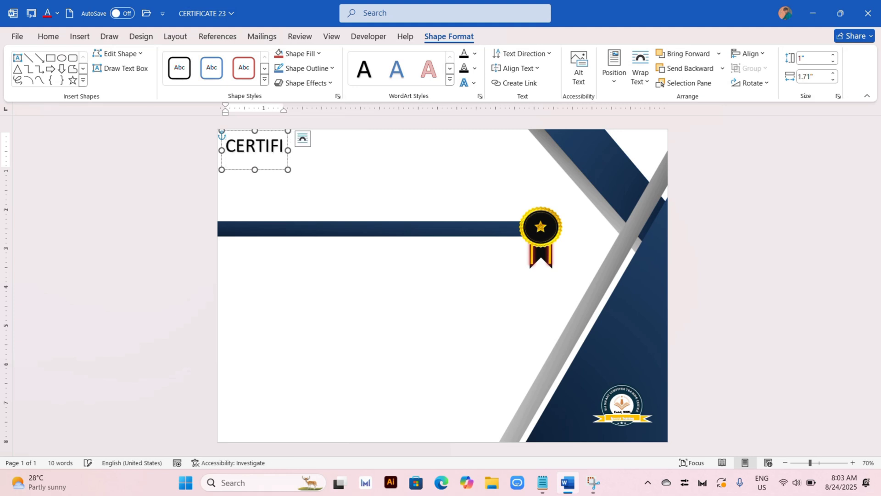
{"action": "type", "text": "CATE"}
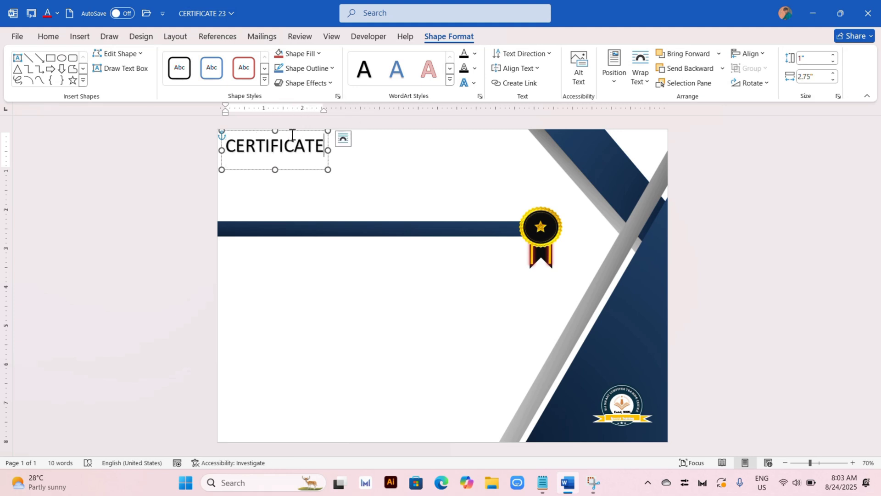
{"action": "left_click_drag", "start_coordinate": [313, 144], "coordinate": [393, 188]}
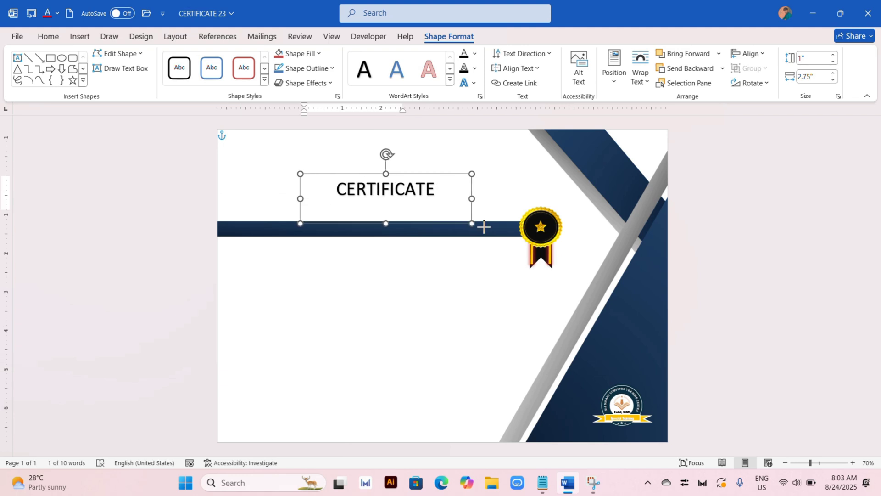
{"action": "left_click_drag", "start_coordinate": [405, 212], "coordinate": [507, 232]}
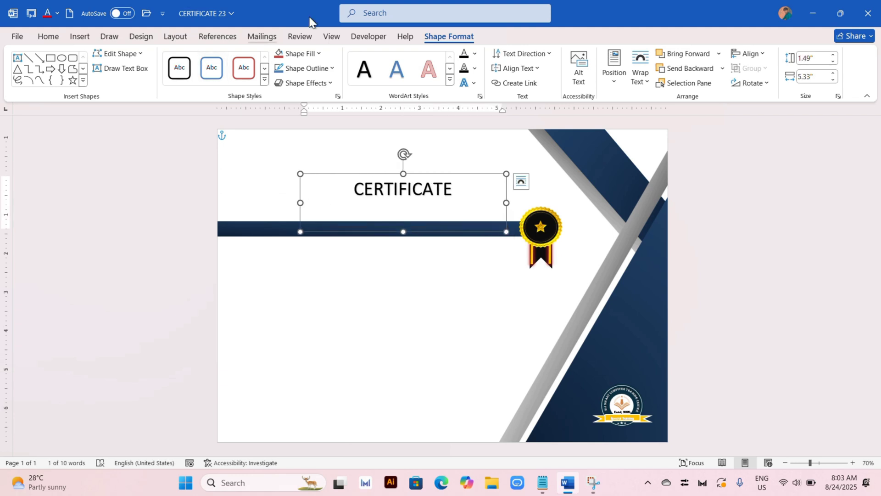
Grow the CERTIFICATE font to 100 pt, widen the box, and move it above the navy band
{"action": "left_click", "coordinate": [49, 37]}
{"action": "left_click", "coordinate": [213, 58]}
{"action": "left_click", "coordinate": [213, 57]}
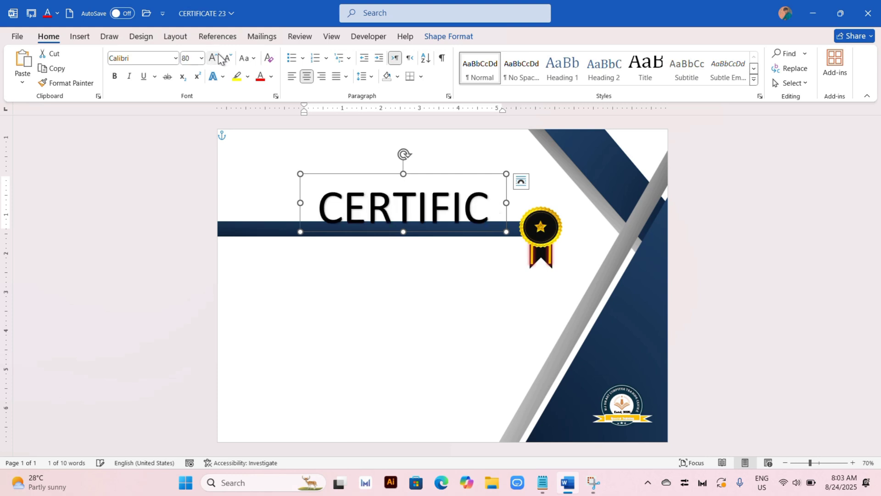
{"action": "left_click", "coordinate": [213, 57]}
{"action": "left_click_drag", "start_coordinate": [506, 232], "coordinate": [597, 246]}
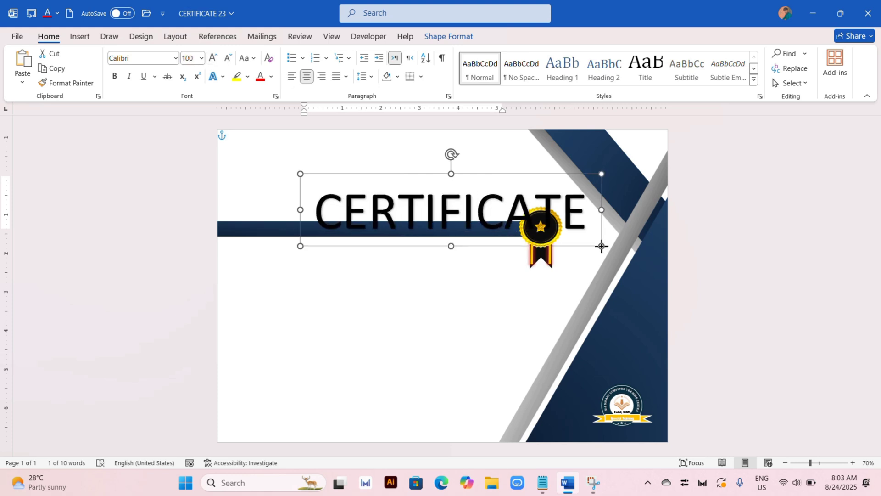
{"action": "left_click_drag", "start_coordinate": [489, 173], "coordinate": [428, 142]}
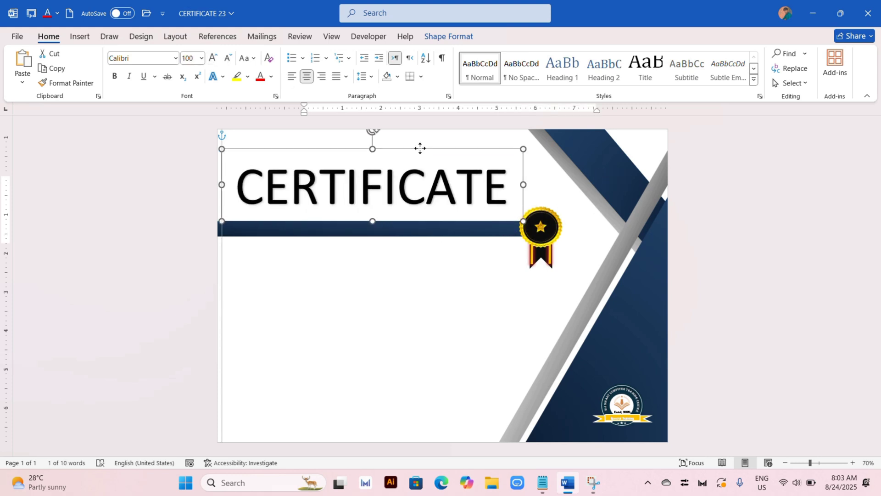
Make the CERTIFICATE title bold Times New Roman and tighten and reposition its box
{"action": "left_click", "coordinate": [175, 58]}
{"action": "scroll", "coordinate": [157, 123], "scroll_direction": "up", "scroll_amount": 10}
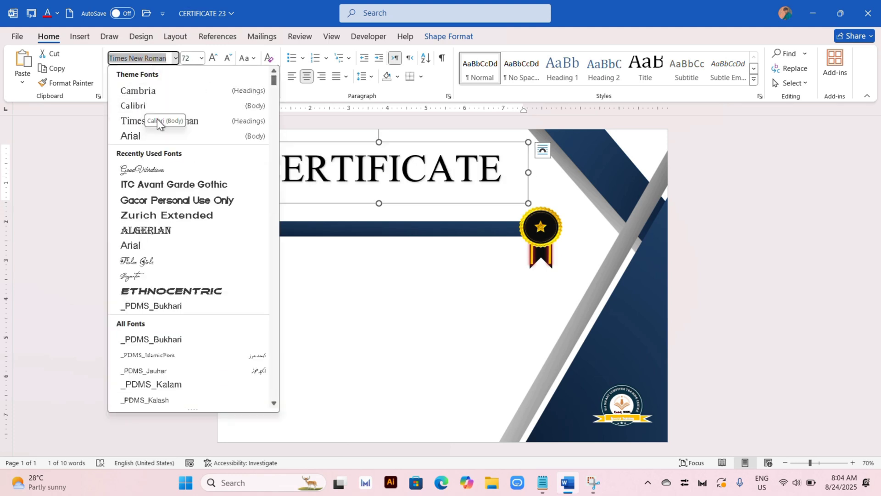
{"action": "left_click", "coordinate": [158, 122]}
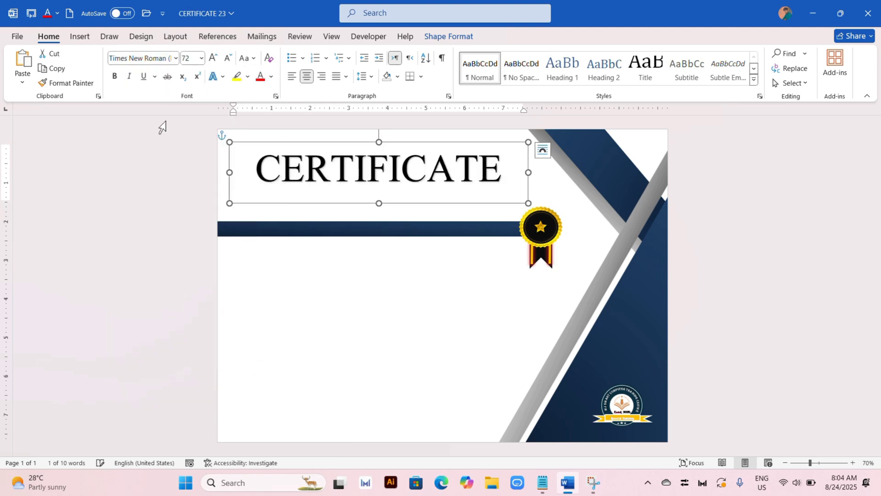
{"action": "left_click", "coordinate": [115, 76]}
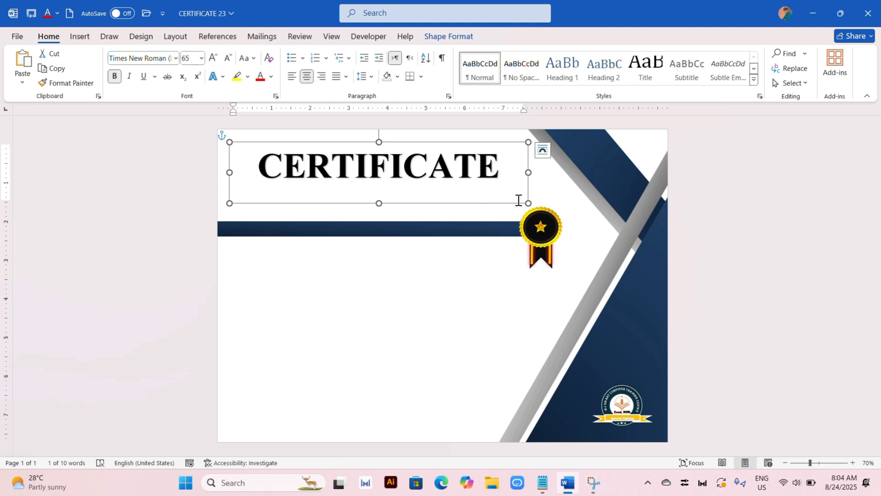
{"action": "left_click_drag", "start_coordinate": [525, 199], "coordinate": [489, 188]}
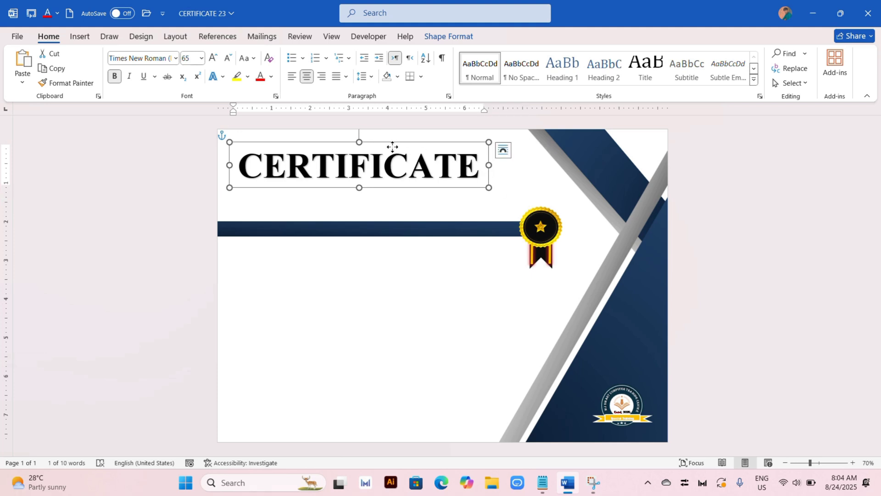
{"action": "left_click_drag", "start_coordinate": [393, 146], "coordinate": [400, 163]}
Raise the navy band and badge slightly, and nudge the title right and up
{"action": "left_click", "coordinate": [406, 233]}
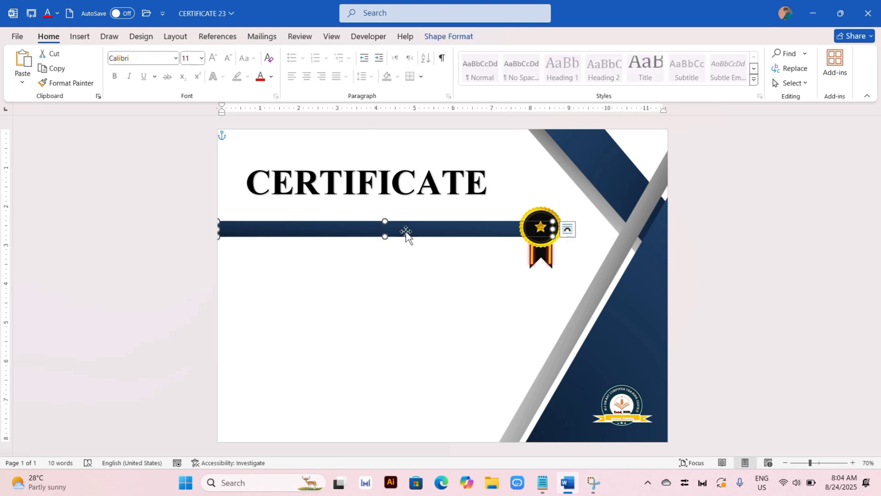
{"action": "left_click_drag", "start_coordinate": [406, 230], "coordinate": [405, 217]}
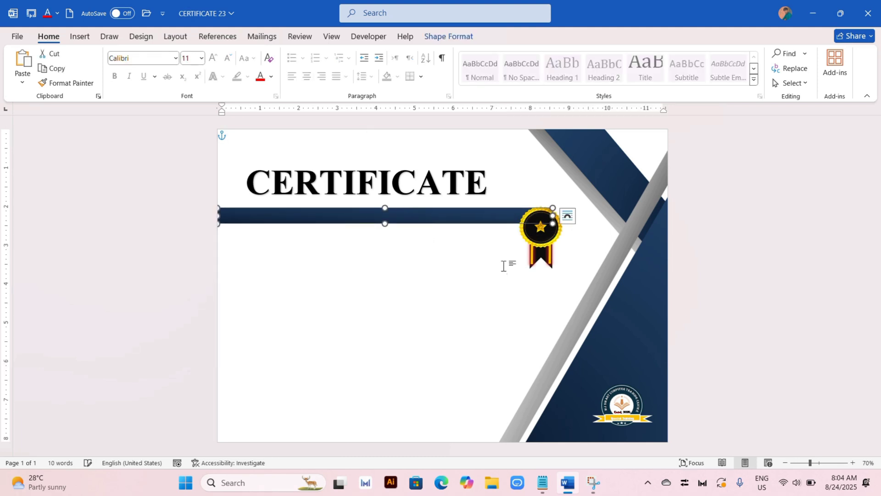
{"action": "left_click_drag", "start_coordinate": [538, 236], "coordinate": [537, 223]}
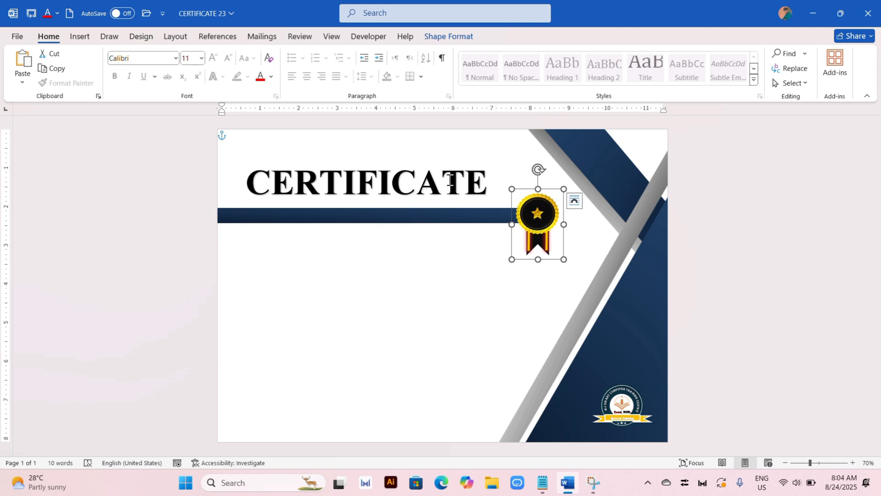
{"action": "left_click", "coordinate": [436, 169]}
{"action": "left_click_drag", "start_coordinate": [434, 158], "coordinate": [445, 154]}
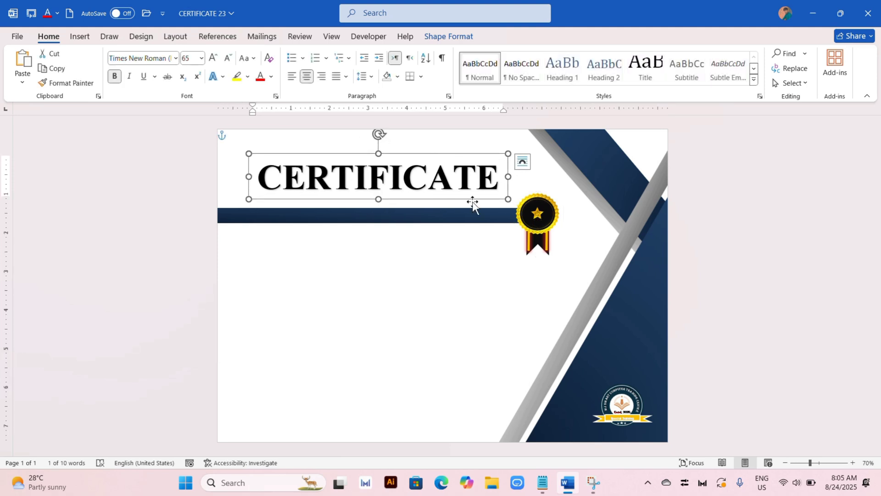
{"action": "key", "text": "Escape"}
Insert a Simple Text Box with placeholder text
{"action": "left_click", "coordinate": [79, 36]}
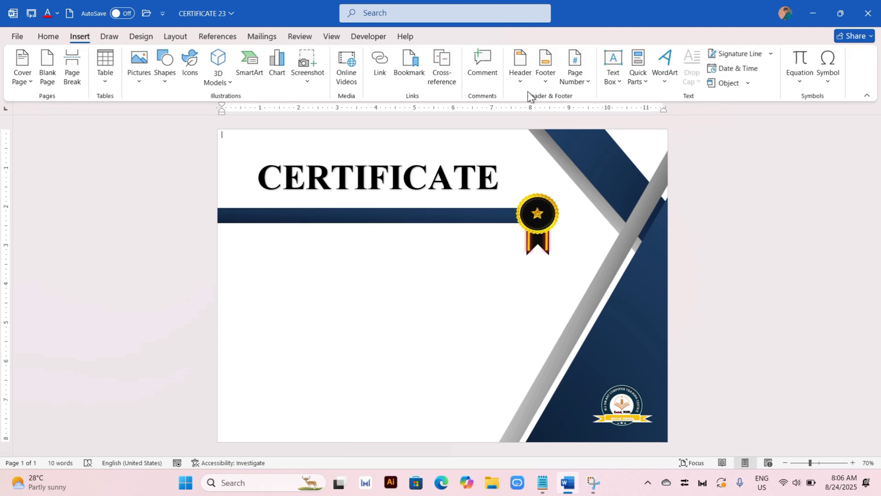
{"action": "left_click", "coordinate": [617, 76]}
{"action": "left_click", "coordinate": [640, 155]}
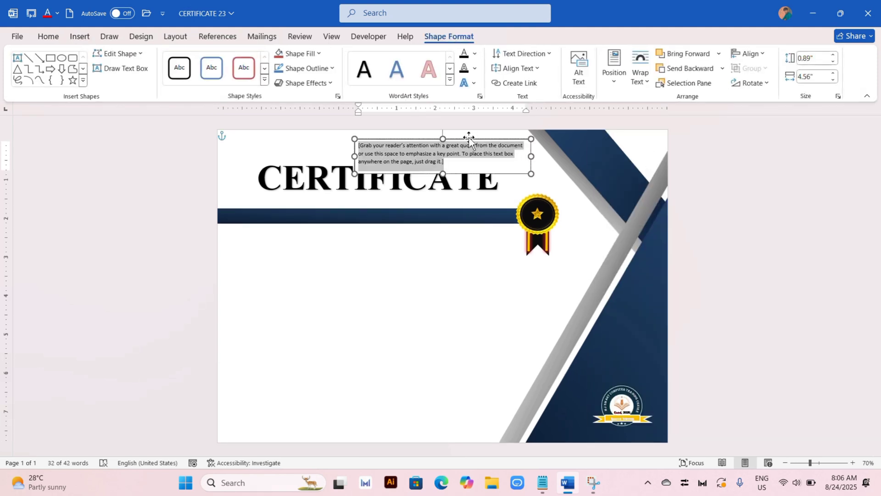
Move the new text box below the navy band, resize it, and clear its placeholder text
{"action": "left_click_drag", "start_coordinate": [460, 150], "coordinate": [387, 239]}
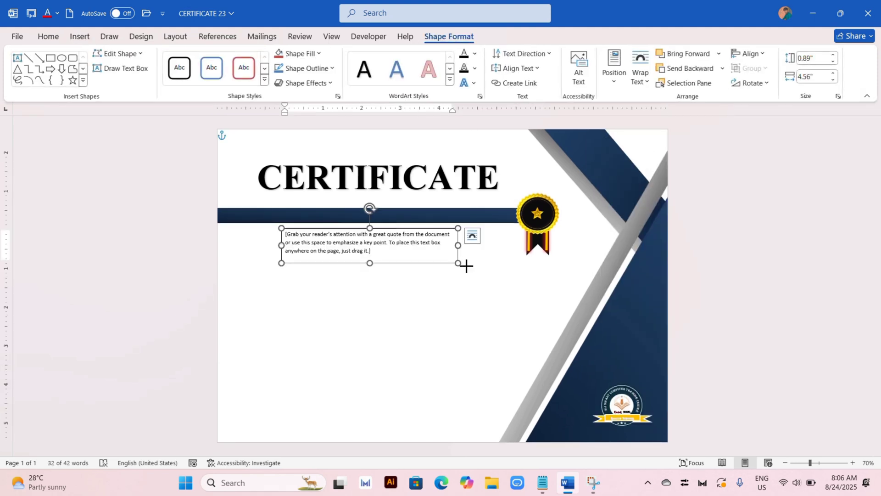
{"action": "left_click_drag", "start_coordinate": [466, 266], "coordinate": [613, 320]}
{"action": "key", "text": "Delete"}
{"action": "type", "text": "OF APPRECIATION"}
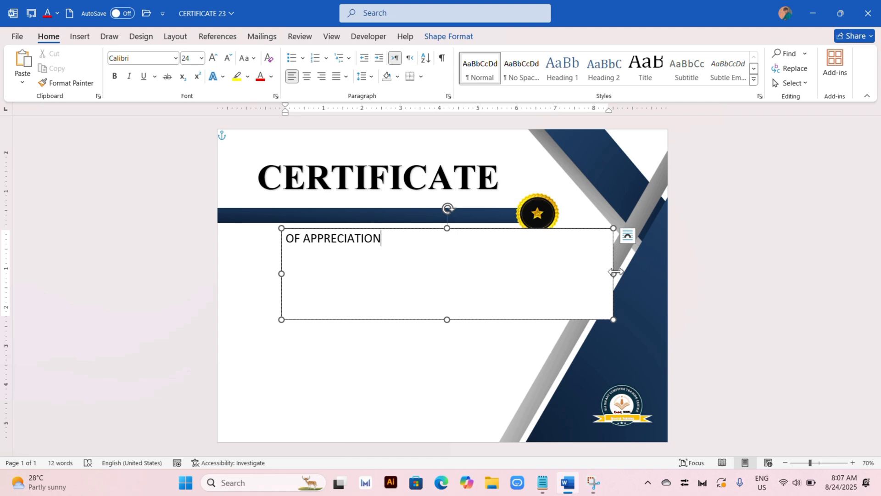
{"action": "left_click_drag", "start_coordinate": [613, 273], "coordinate": [472, 273]}
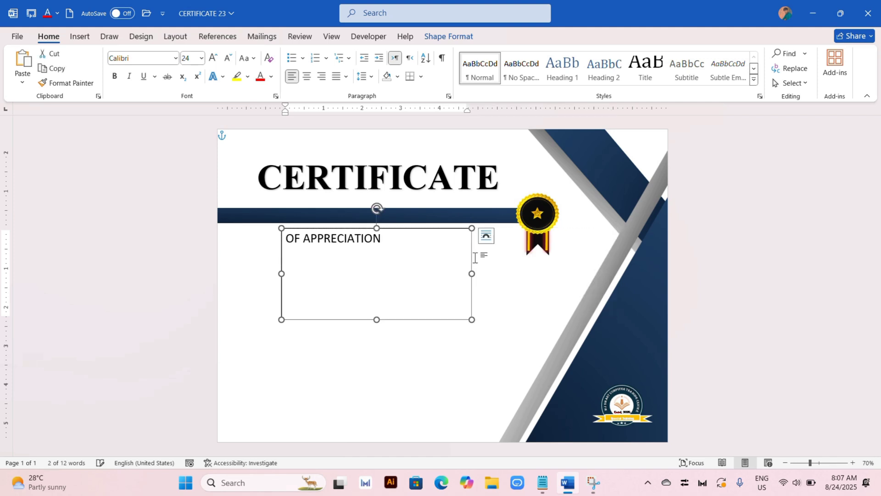
Set Shape Fill to No Fill and Shape Outline to No Outline
{"action": "left_click", "coordinate": [447, 40]}
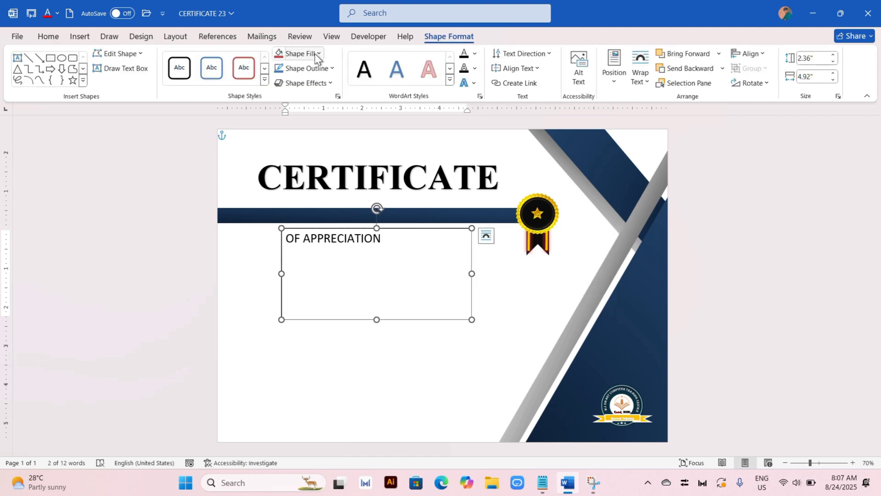
{"action": "left_click", "coordinate": [297, 53]}
{"action": "left_click", "coordinate": [309, 178]}
{"action": "left_click", "coordinate": [330, 170]}
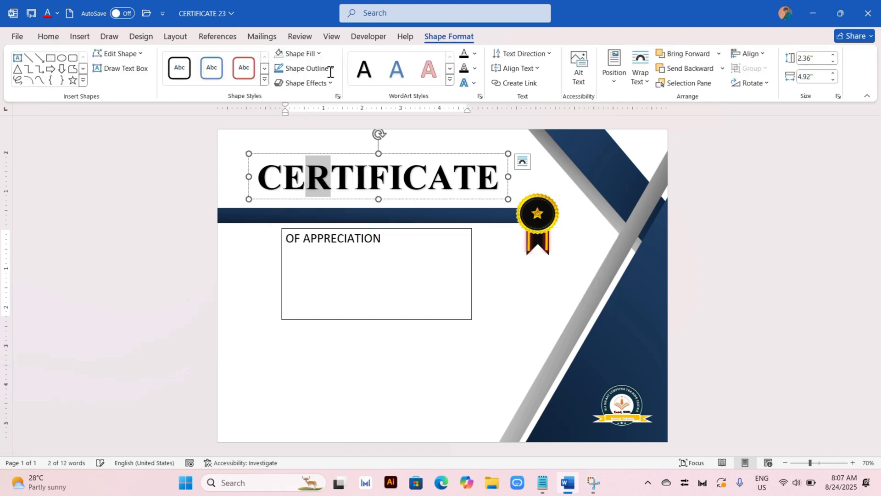
{"action": "left_click", "coordinate": [329, 69]}
{"action": "left_click", "coordinate": [300, 194]}
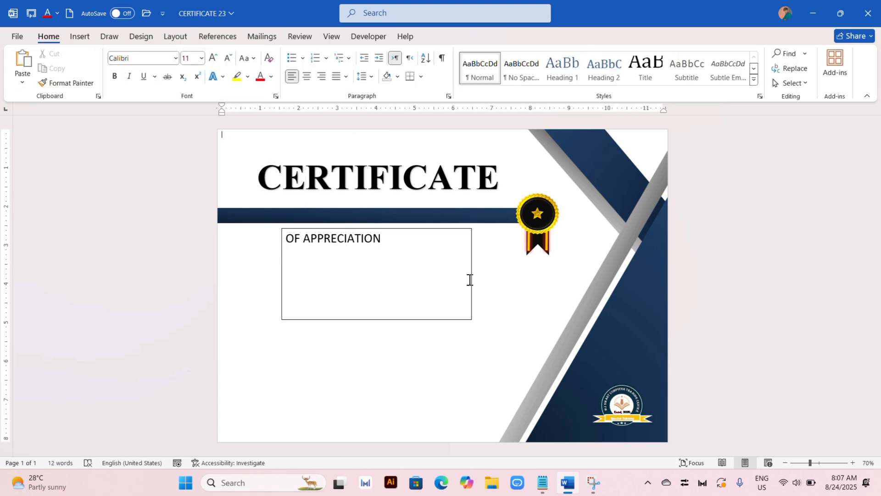
Reselect the whole OF APPRECIATION box and clear its fill and outline again
{"action": "left_click", "coordinate": [441, 241]}
{"action": "left_click", "coordinate": [434, 230]}
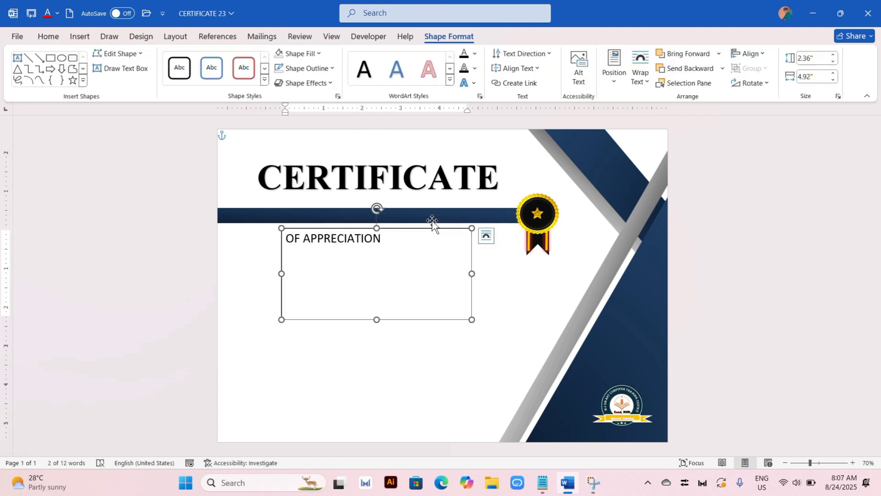
{"action": "left_click", "coordinate": [320, 54]}
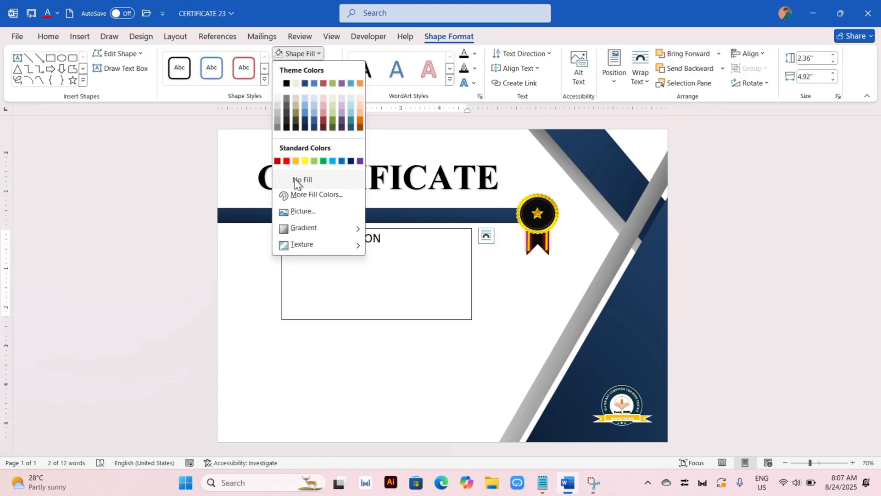
{"action": "left_click", "coordinate": [295, 178]}
{"action": "left_click", "coordinate": [305, 69]}
{"action": "left_click", "coordinate": [296, 194]}
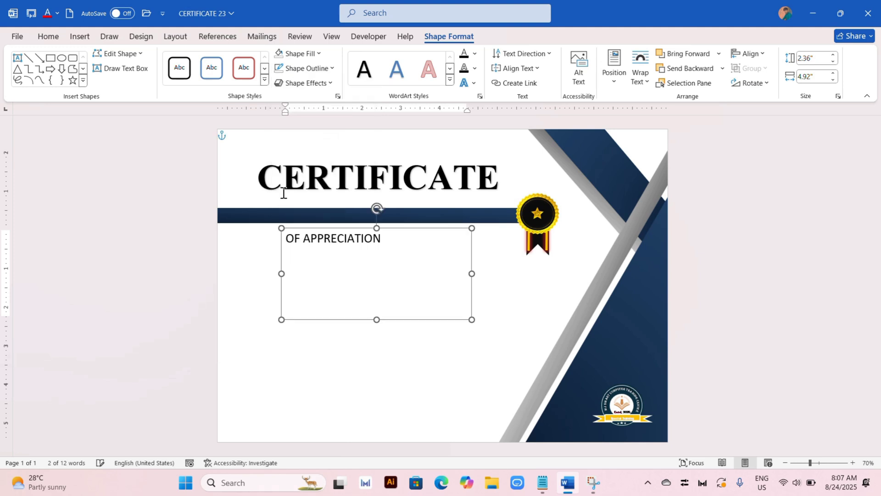
{"action": "left_click", "coordinate": [48, 37]}
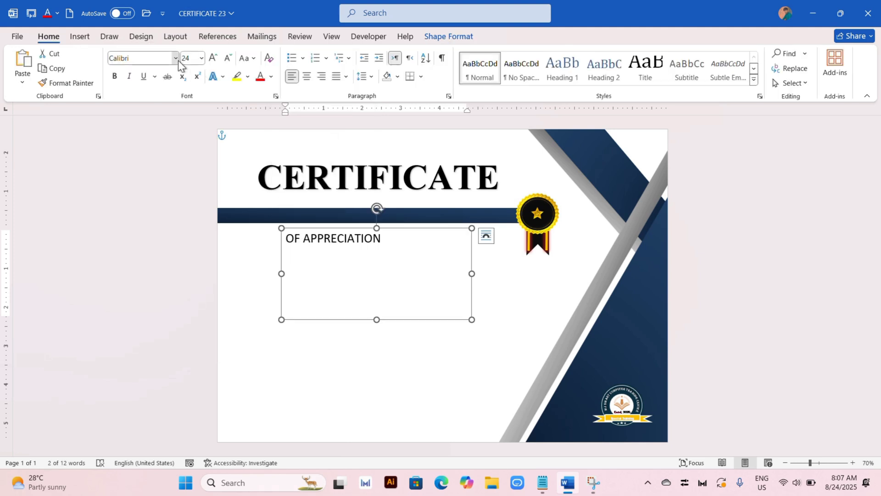
{"action": "left_click", "coordinate": [176, 58]}
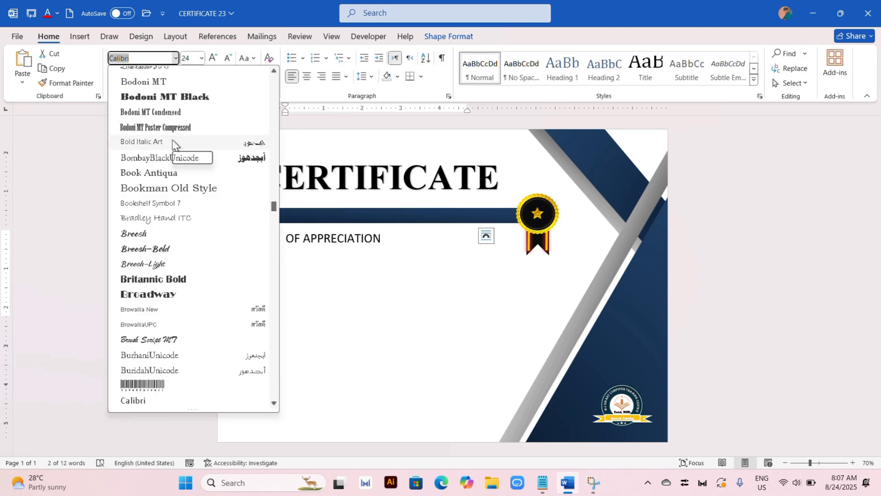
{"action": "key", "text": "Escape"}
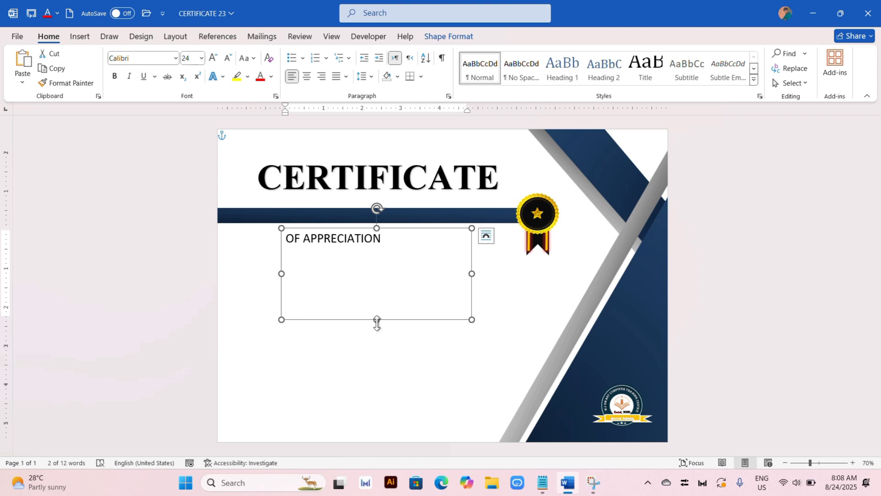
Shrink the box to one line and insert spaces between the letters of OF APPRECIATION
{"action": "left_click_drag", "start_coordinate": [377, 320], "coordinate": [376, 253]}
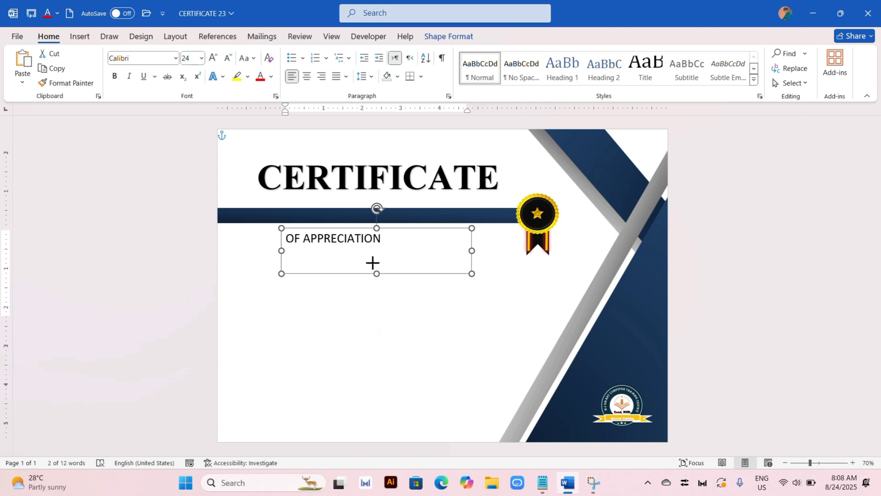
{"action": "left_click", "coordinate": [296, 241]}
{"action": "key", "text": "space"}
{"action": "key", "text": "Right"}
{"action": "key", "text": "space"}
{"action": "key", "text": "Right"}
{"action": "key", "text": "Right"}
{"action": "key", "text": "space"}
{"action": "key", "text": "Right"}
{"action": "key", "text": "space"}
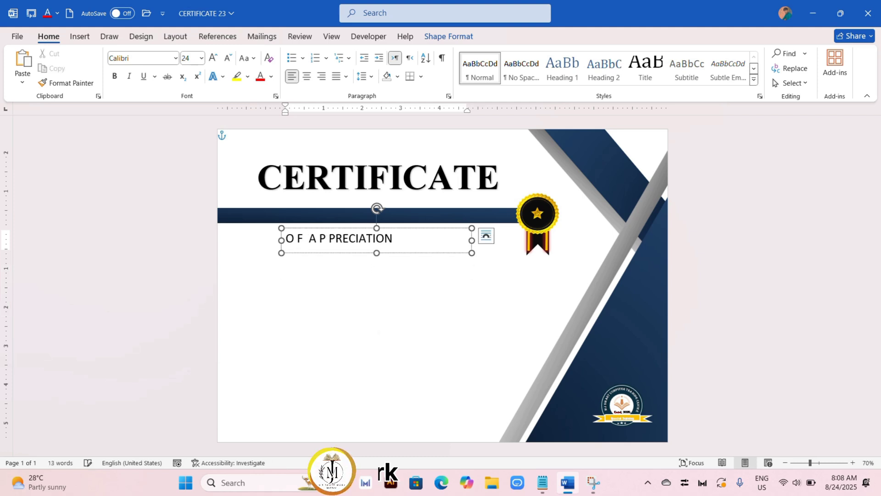
{"action": "key", "text": "Right"}
{"action": "key", "text": "space"}
{"action": "key", "text": "Right"}
{"action": "key", "text": "space"}
{"action": "key", "text": "Right"}
{"action": "key", "text": "space"}
{"action": "key", "text": "Right"}
{"action": "key", "text": "space"}
{"action": "key", "text": "Right"}
{"action": "key", "text": "space"}
{"action": "key", "text": "Right"}
{"action": "key", "text": "space"}
{"action": "key", "text": "Right"}
{"action": "key", "text": "space"}
{"action": "key", "text": "Right"}
{"action": "key", "text": "space"}
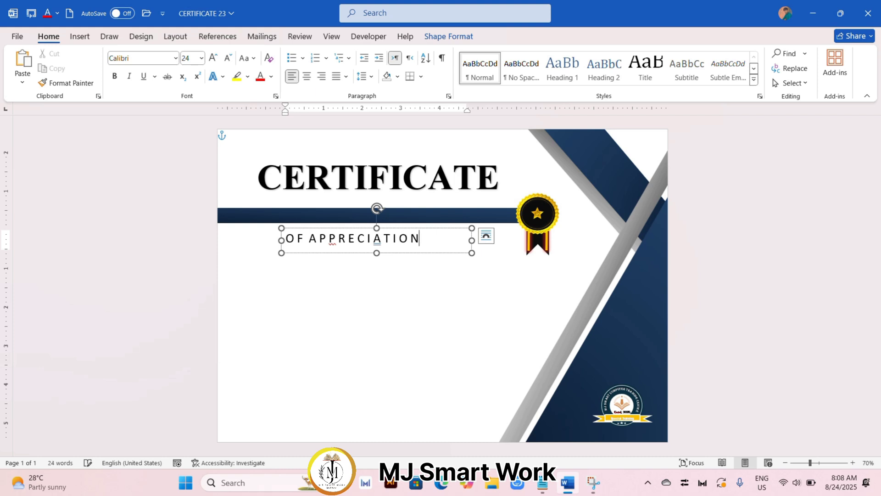
Move OF APPRECIATION up onto the navy bar and colour it white
{"action": "left_click", "coordinate": [409, 227]}
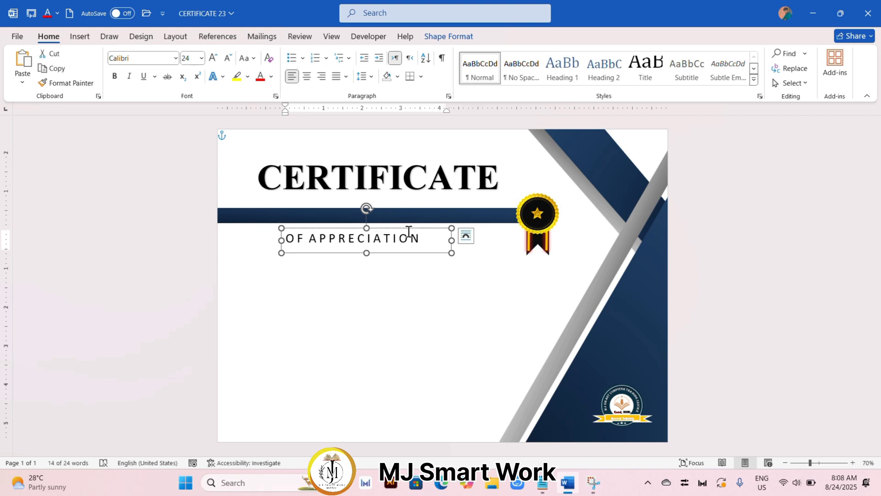
{"action": "left_click_drag", "start_coordinate": [409, 231], "coordinate": [406, 203]}
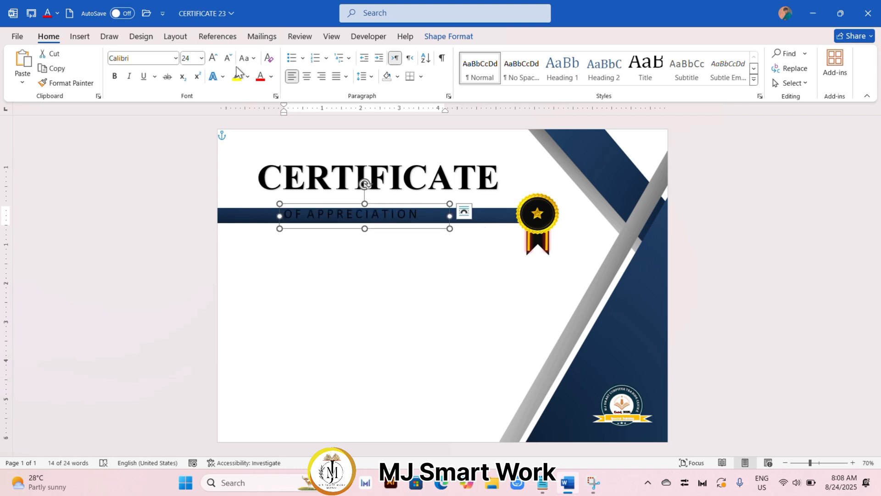
{"action": "left_click", "coordinate": [271, 77]}
{"action": "left_click", "coordinate": [260, 123]}
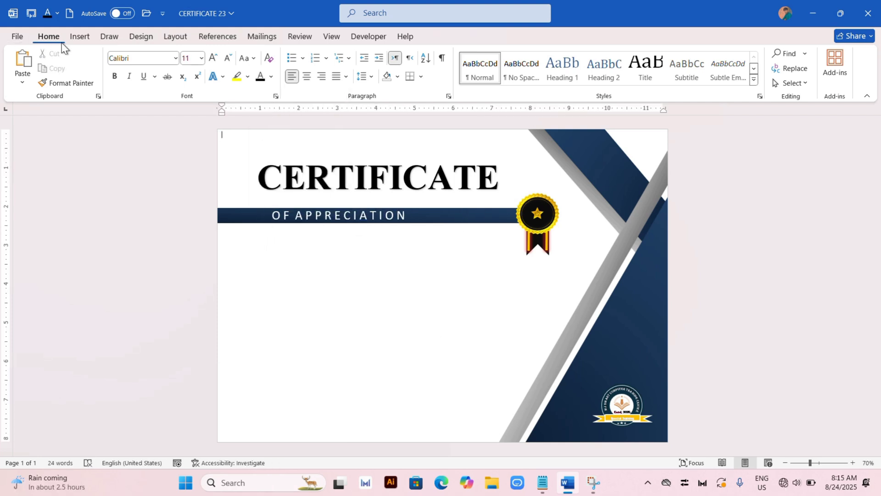
Add a plain black WordArt line reading THE FOLLOWING AWARD IS GIVEN TO under the banner
{"action": "left_click", "coordinate": [78, 40]}
{"action": "left_click", "coordinate": [667, 76]}
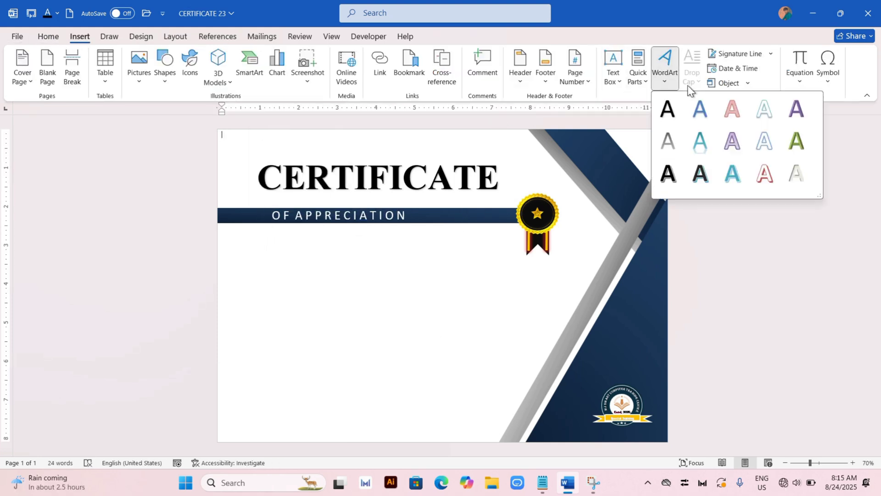
{"action": "left_click", "coordinate": [666, 111]}
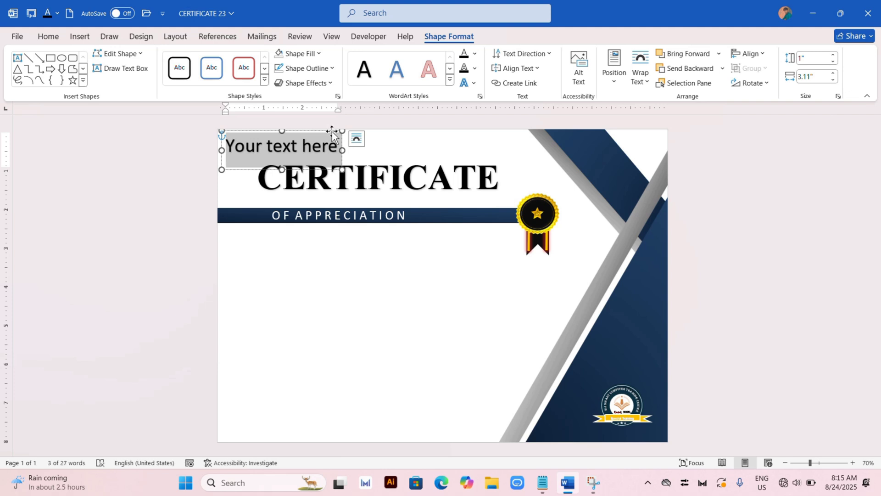
{"action": "mouse_move", "coordinate": [331, 131]}
{"action": "left_mouse_down"}
{"action": "mouse_move", "coordinate": [421, 267]}
{"action": "mouse_move", "coordinate": [277, 291]}
{"action": "left_mouse_up"}
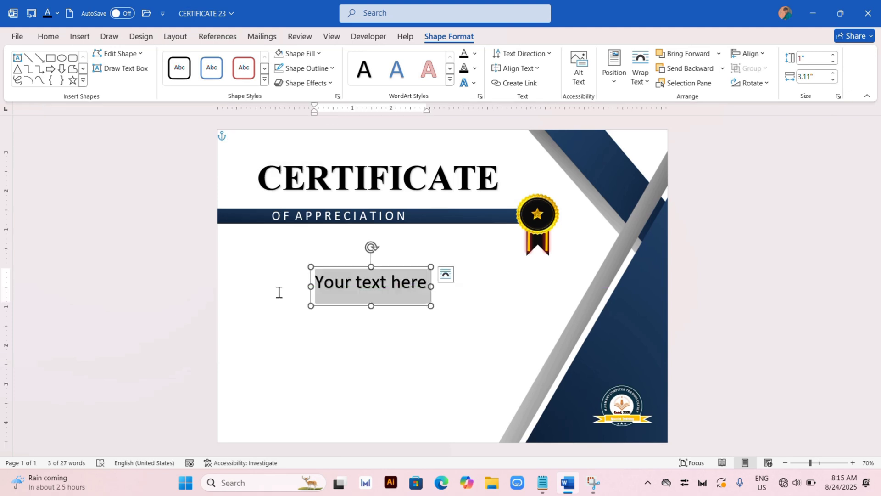
{"action": "type", "text": "THe"}
{"action": "key", "text": "BackSpace"}
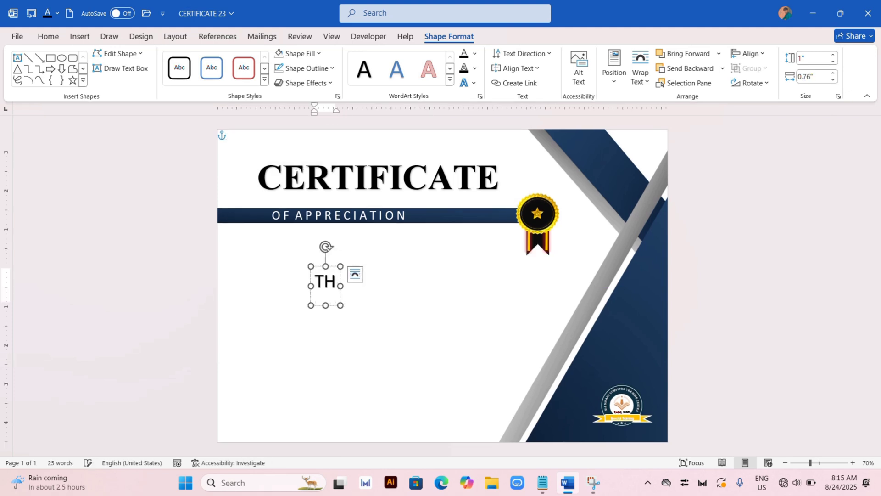
{"action": "type", "text": "E FOLLOWING"}
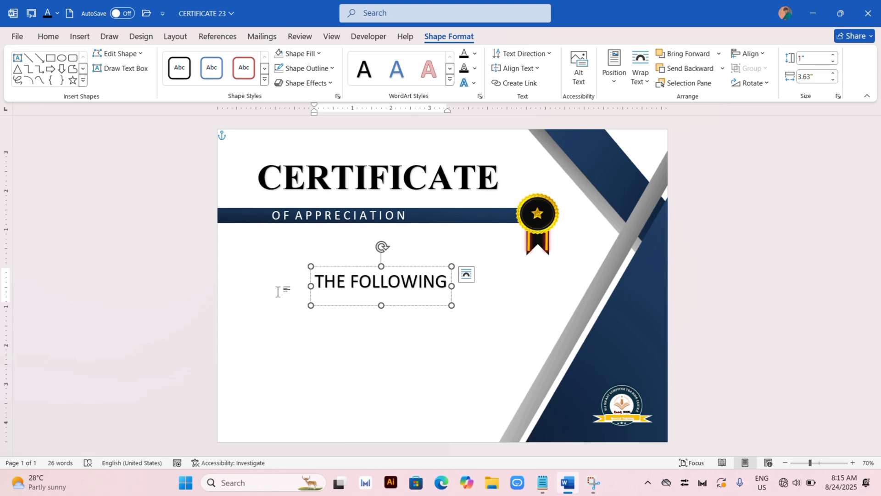
{"action": "type", "text": " AWARD IS G"}
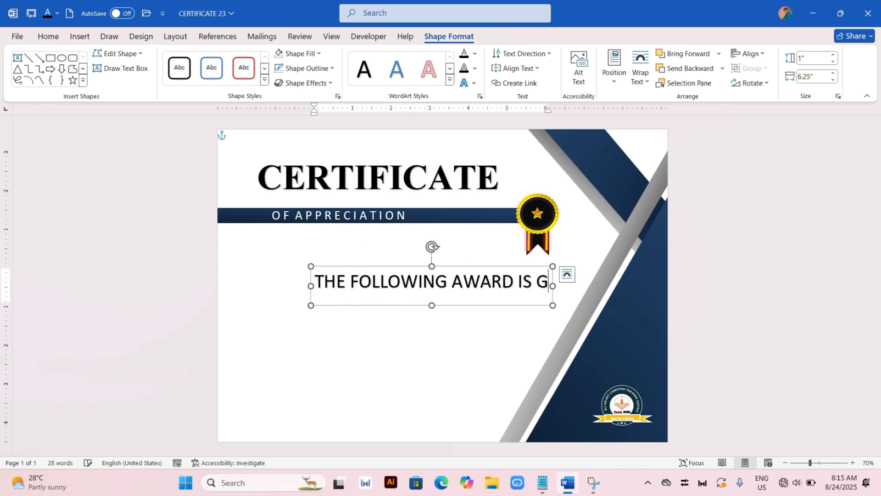
{"action": "type", "text": "IVEN TO"}
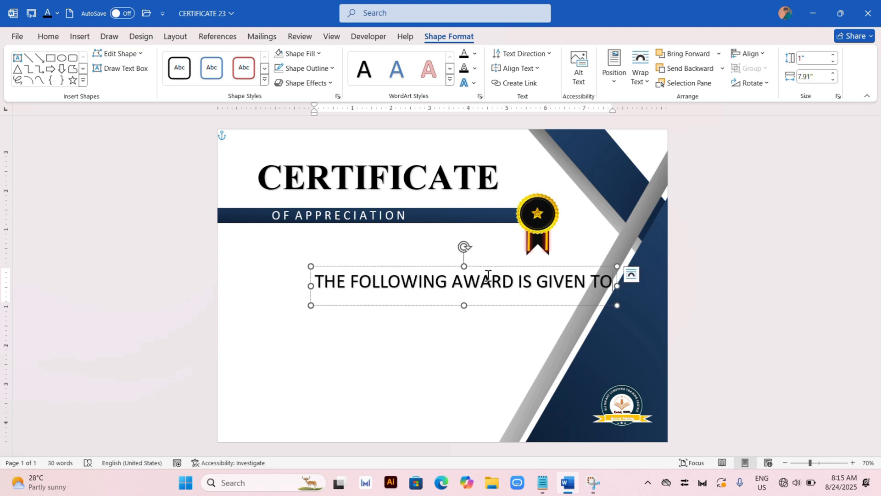
{"action": "left_click_drag", "start_coordinate": [480, 265], "coordinate": [408, 248]}
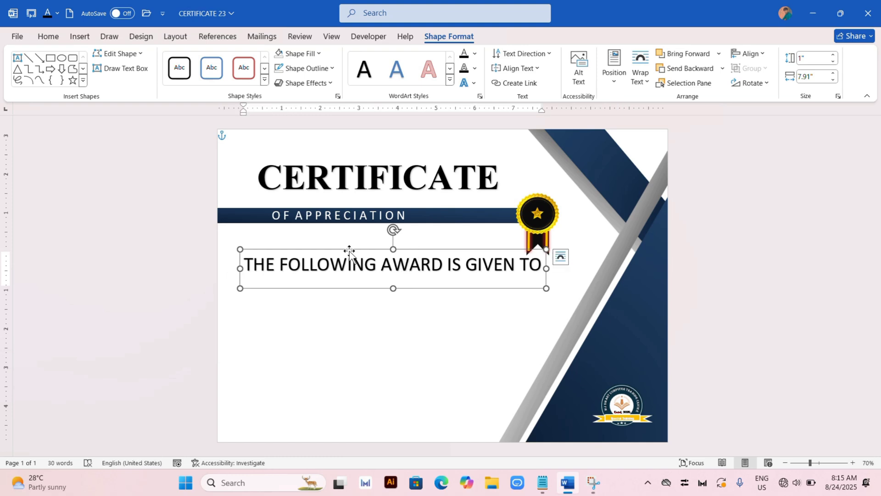
Set the award line to _PDMS_Jauhar at 28 pt and nudge it toward the banner
{"action": "left_click", "coordinate": [48, 36]}
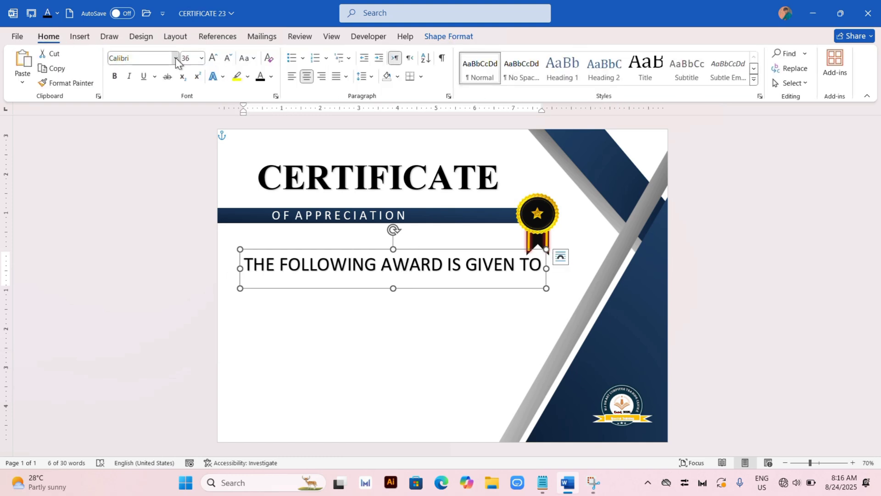
{"action": "left_click", "coordinate": [175, 57]}
{"action": "scroll", "coordinate": [225, 146], "scroll_direction": "up", "scroll_amount": 10}
{"action": "scroll", "coordinate": [225, 146], "scroll_direction": "up", "scroll_amount": 10}
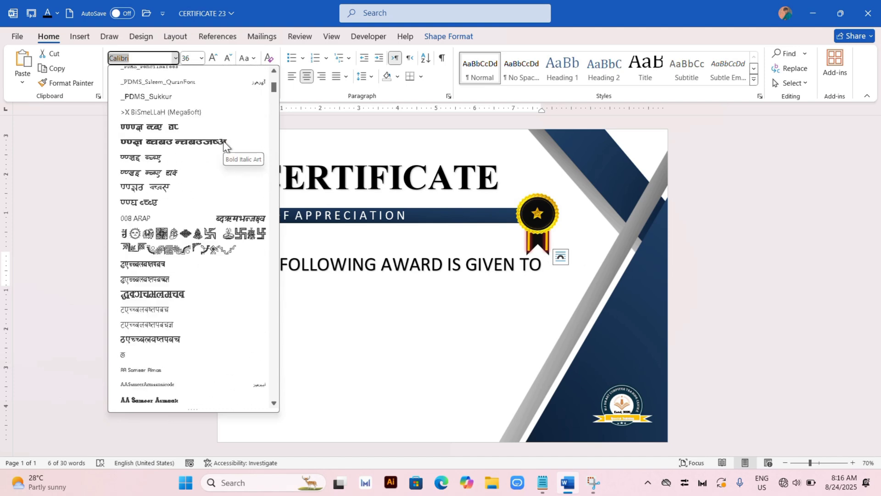
{"action": "scroll", "coordinate": [224, 146], "scroll_direction": "up", "scroll_amount": 10}
{"action": "left_click", "coordinate": [172, 169]}
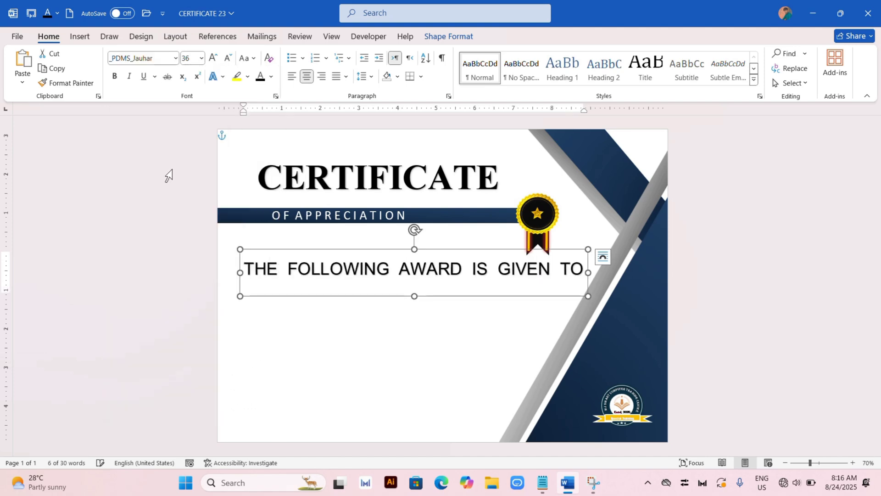
{"action": "left_click", "coordinate": [228, 58]}
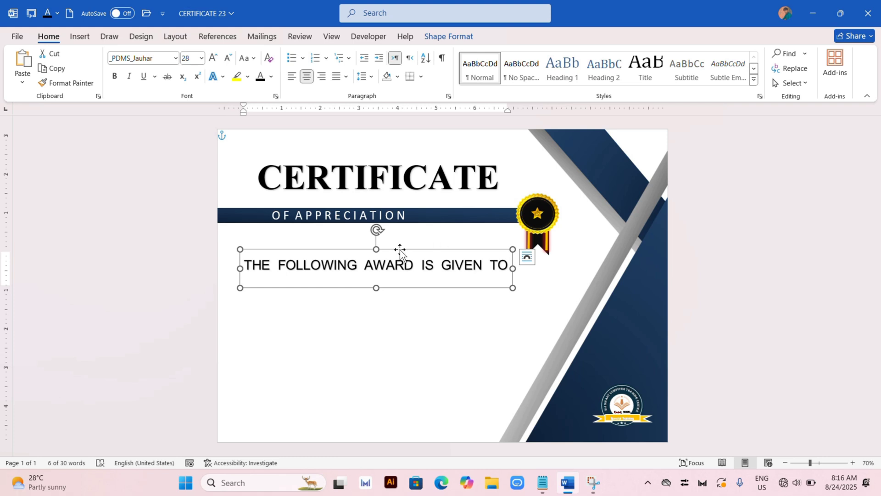
{"action": "left_click_drag", "start_coordinate": [401, 247], "coordinate": [397, 233]}
Nudge the award line into place, then paste a copy below it retyped as 'Name Surname'
{"action": "left_click", "coordinate": [439, 334]}
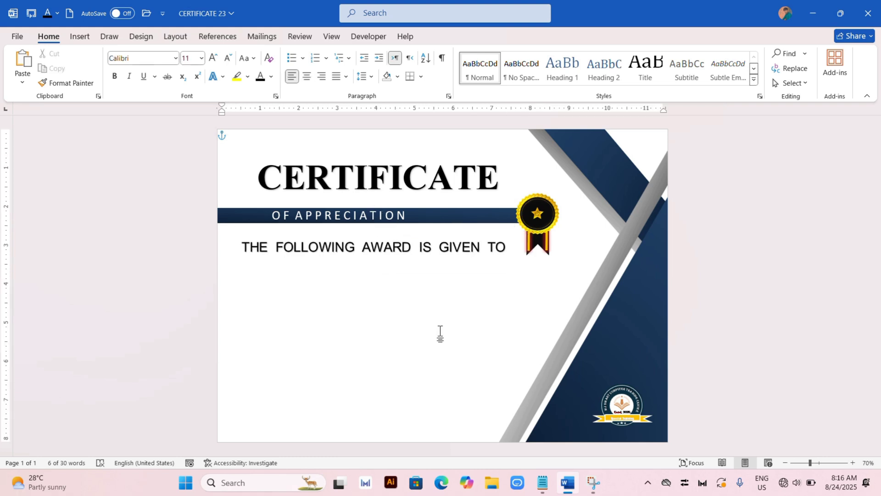
{"action": "left_click", "coordinate": [438, 232]}
{"action": "left_click_drag", "start_coordinate": [439, 232], "coordinate": [441, 233]}
{"action": "left_click", "coordinate": [437, 349]}
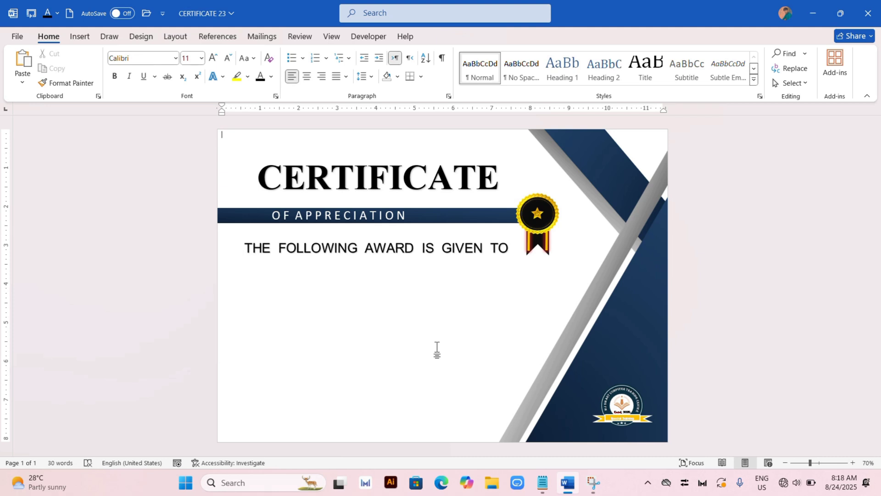
{"action": "key", "text": "ctrl+v"}
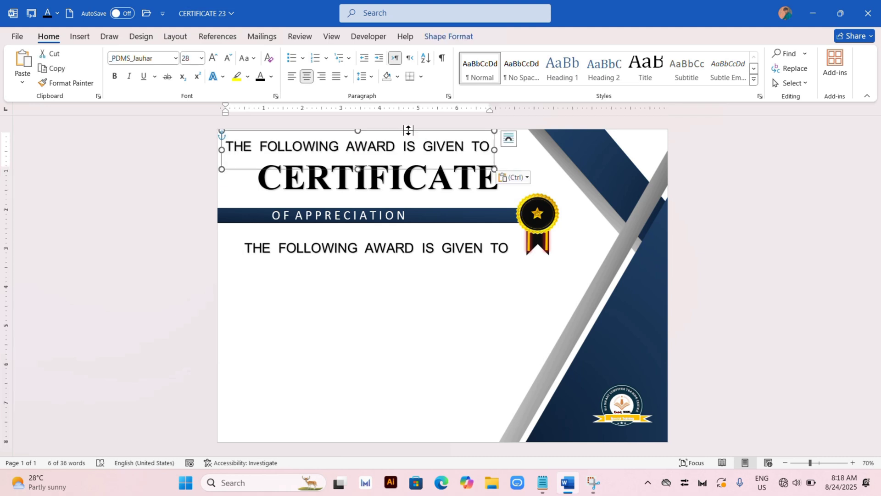
{"action": "left_click_drag", "start_coordinate": [407, 130], "coordinate": [435, 325]}
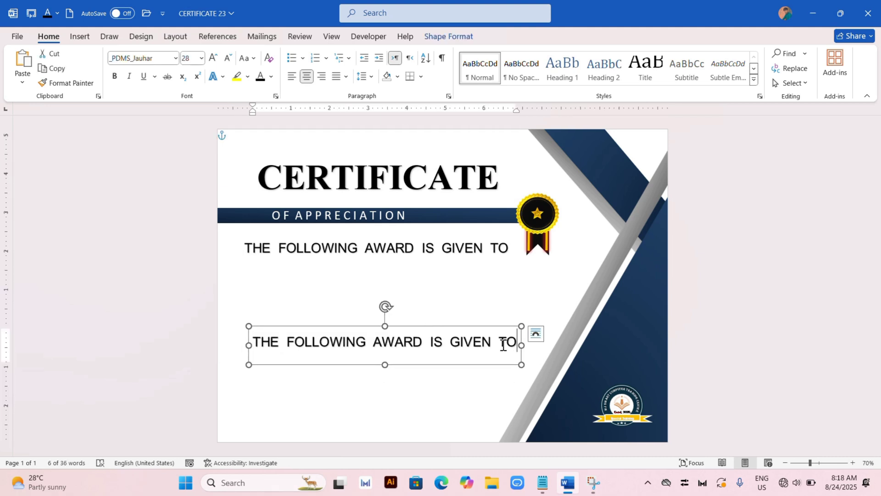
{"action": "left_click_drag", "start_coordinate": [503, 345], "coordinate": [211, 356]}
{"action": "key", "text": "Delete"}
{"action": "type", "text": "N"}
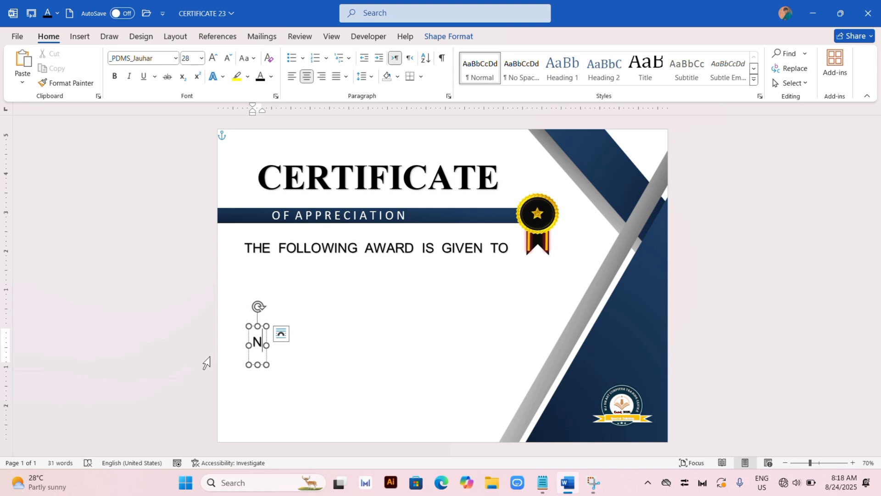
{"action": "type", "text": "ame Su"}
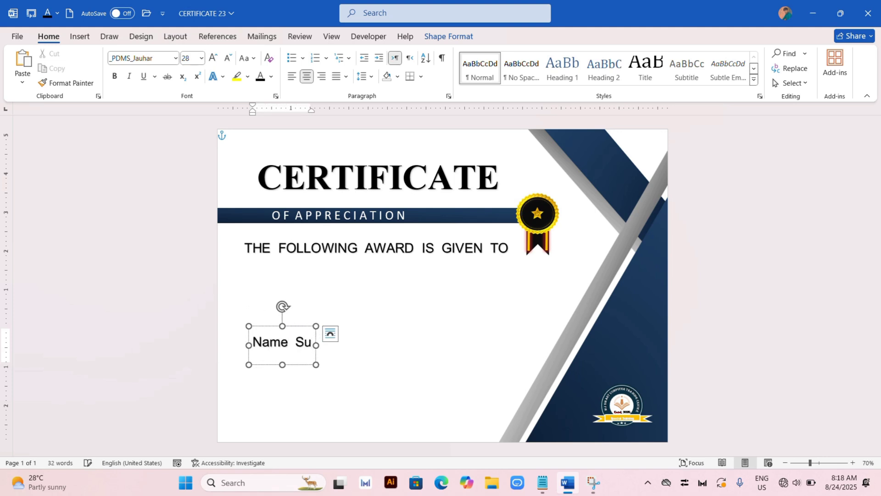
{"action": "type", "text": "rname"}
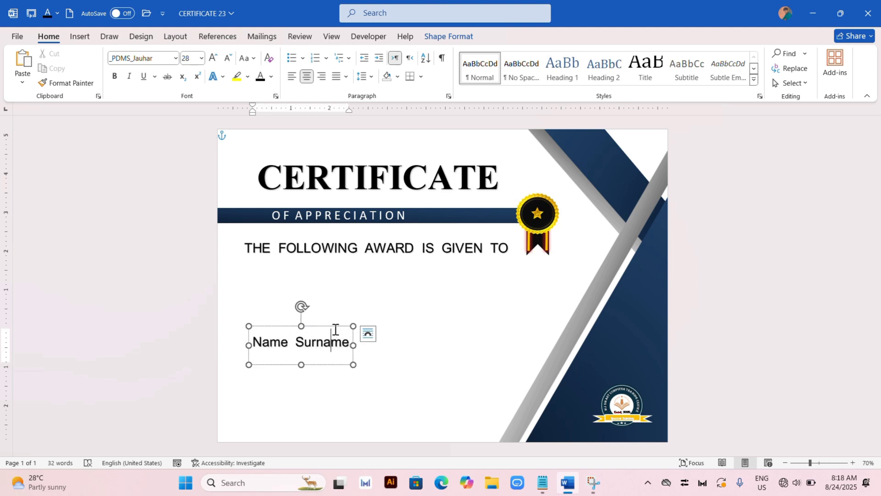
Set Name Surname in 72-pt GoodVibrations, enlarge its box, and place it below the GIVEN TO line
{"action": "left_click", "coordinate": [344, 325]}
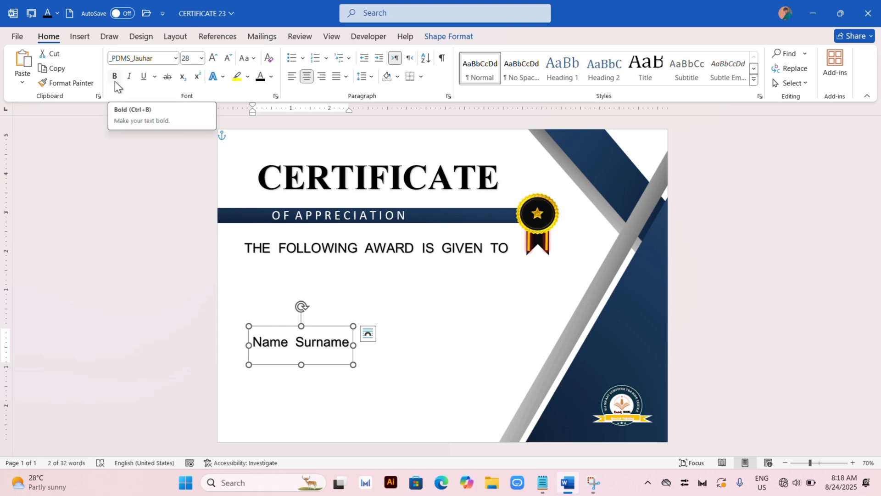
{"action": "left_click", "coordinate": [175, 59]}
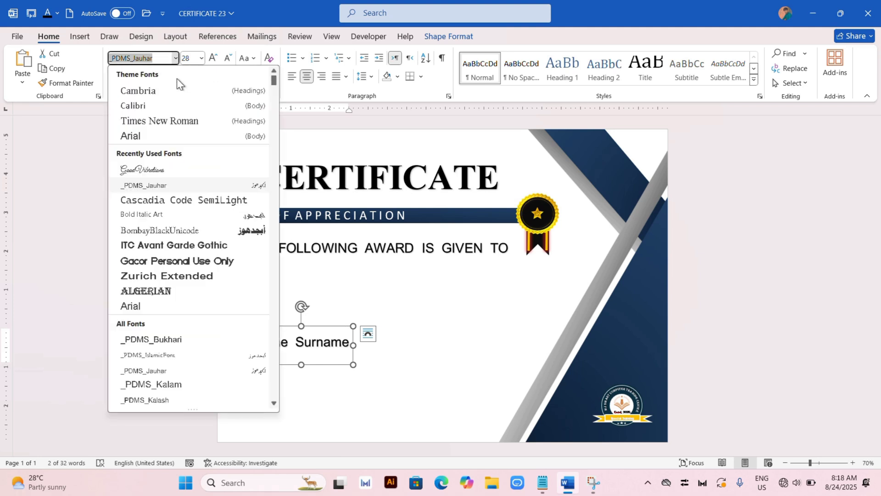
{"action": "left_click", "coordinate": [166, 170]}
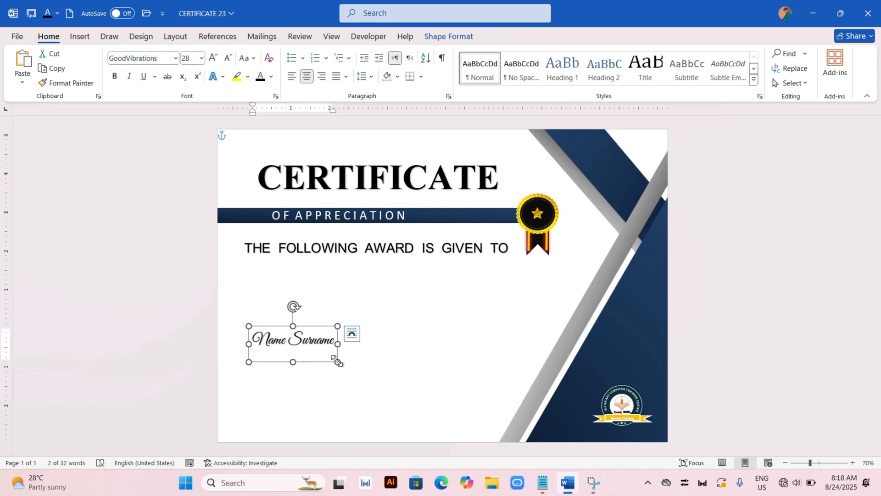
{"action": "left_click_drag", "start_coordinate": [345, 363], "coordinate": [422, 372]}
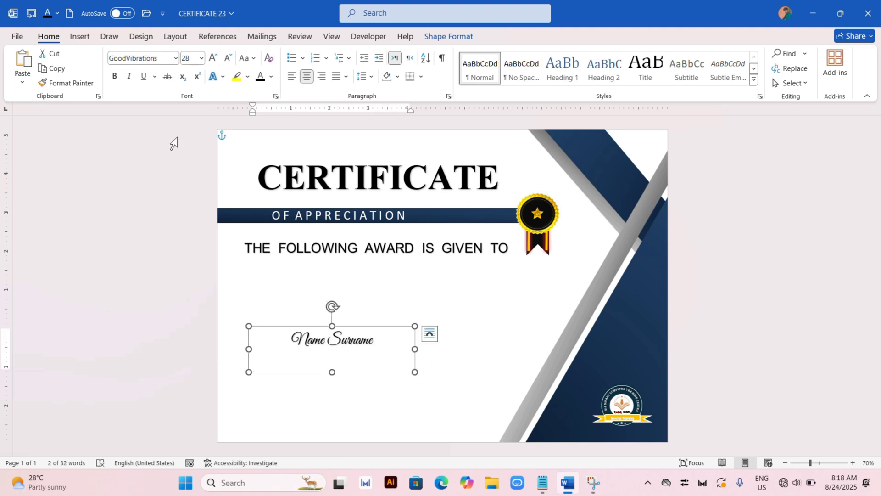
{"action": "left_click", "coordinate": [218, 57]}
{"action": "left_click", "coordinate": [219, 57]}
{"action": "left_click", "coordinate": [219, 57]}
{"action": "left_click", "coordinate": [219, 57]}
{"action": "left_click", "coordinate": [219, 57]}
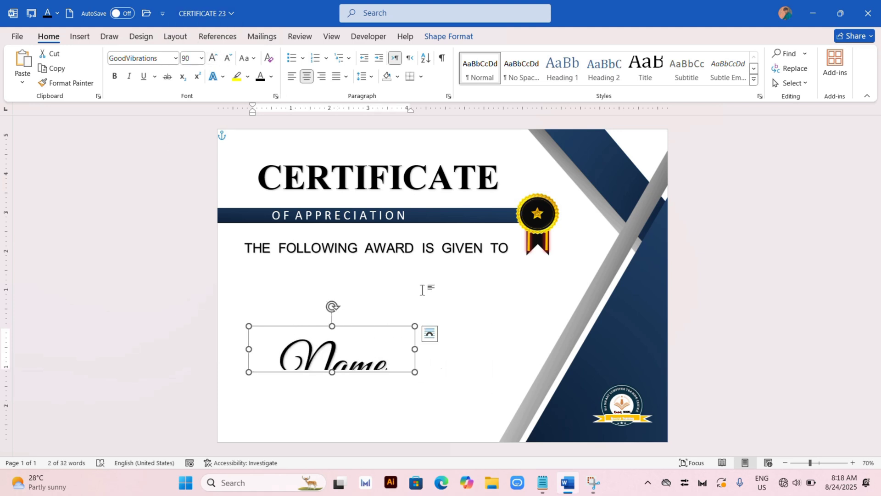
{"action": "left_click_drag", "start_coordinate": [415, 372], "coordinate": [545, 425]}
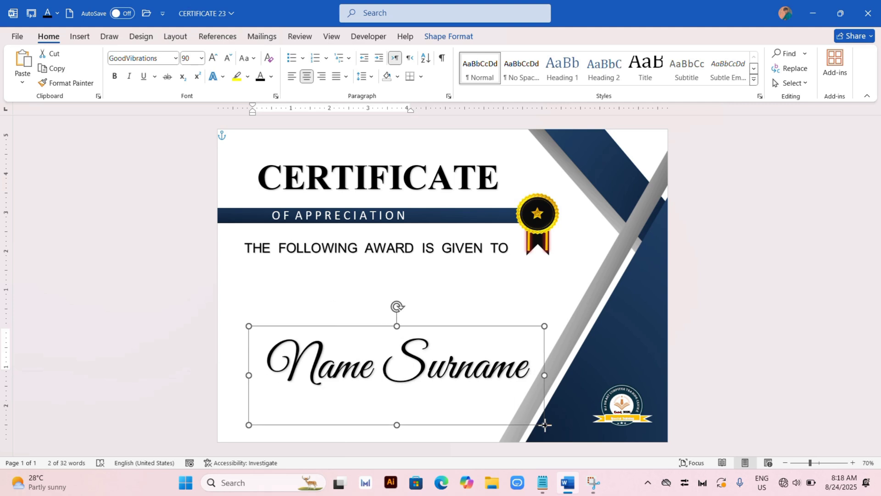
{"action": "left_click_drag", "start_coordinate": [464, 308], "coordinate": [451, 237]}
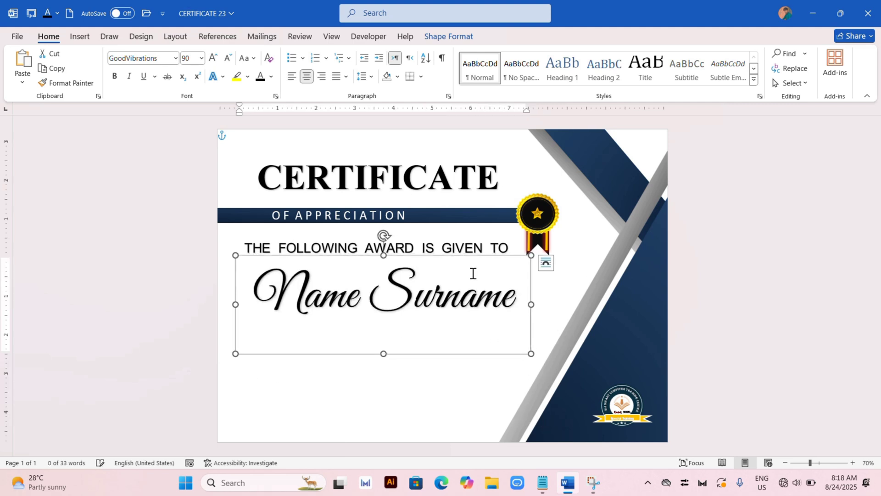
{"action": "left_click", "coordinate": [234, 59]}
{"action": "left_click", "coordinate": [234, 59]}
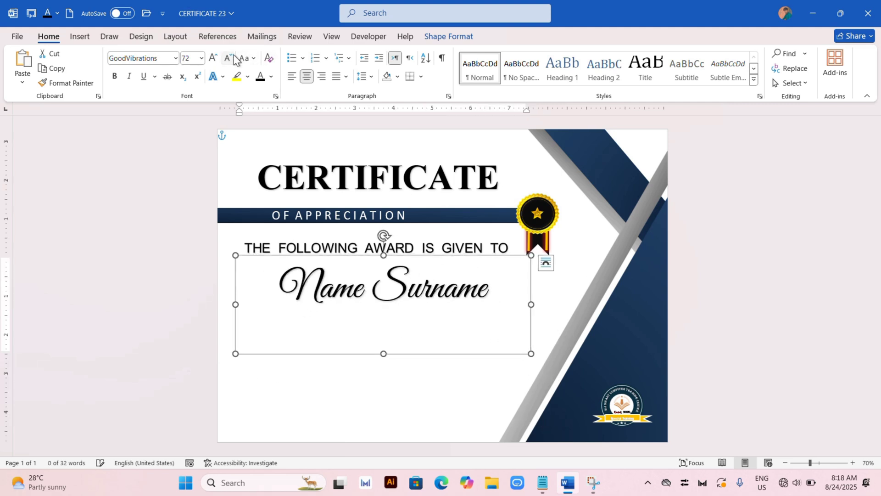
{"action": "left_click", "coordinate": [546, 294]}
Insert a simple text box below Name Surname and paste in the Bachelor of Science description
{"action": "left_click", "coordinate": [80, 36]}
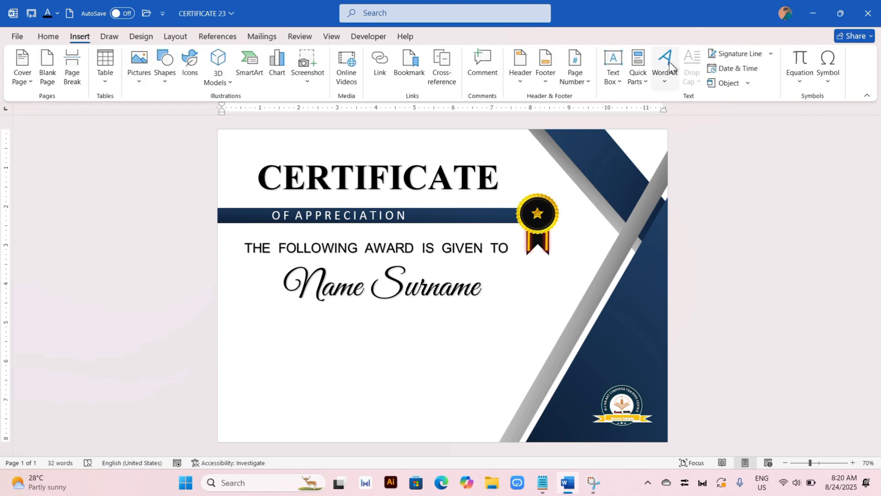
{"action": "left_click", "coordinate": [610, 70]}
{"action": "left_click", "coordinate": [636, 111]}
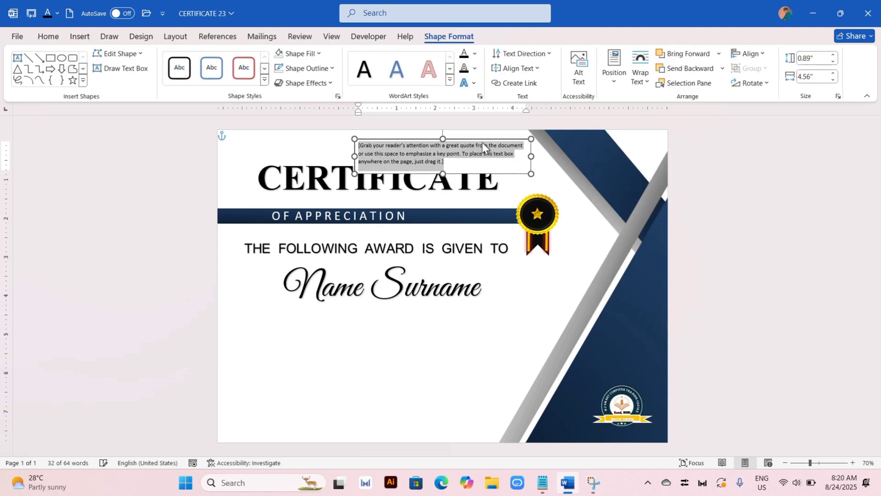
{"action": "left_click_drag", "start_coordinate": [475, 139], "coordinate": [397, 338]}
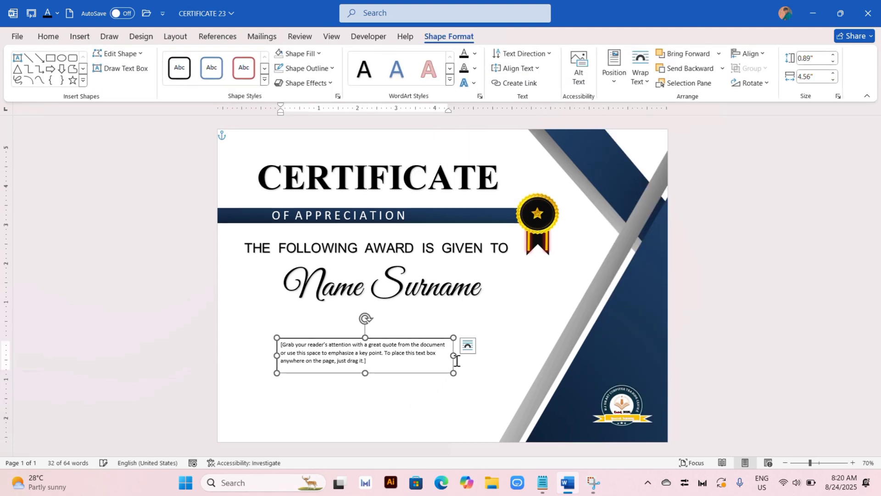
{"action": "left_click", "coordinate": [351, 346]}
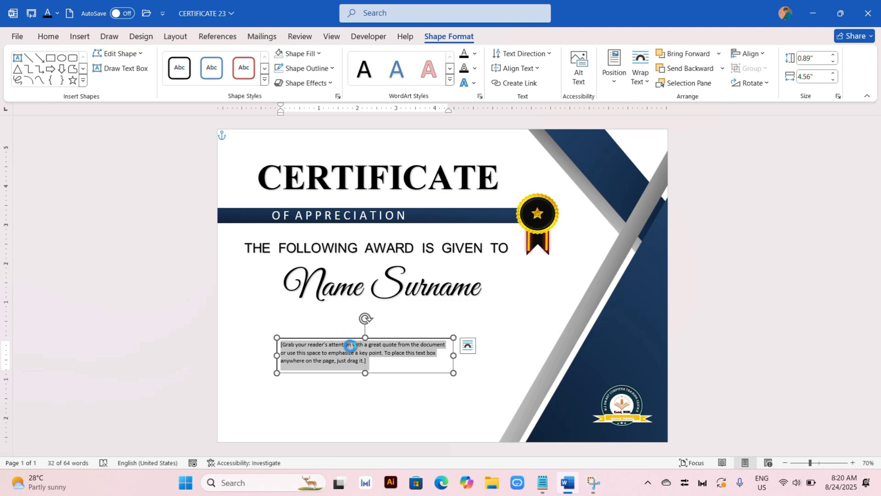
{"action": "type", "text": "For success in completing the program for the degree of Bachelor of Science in Computer Programing"}
Remove the description box's fill and outline
{"action": "left_click", "coordinate": [452, 379]}
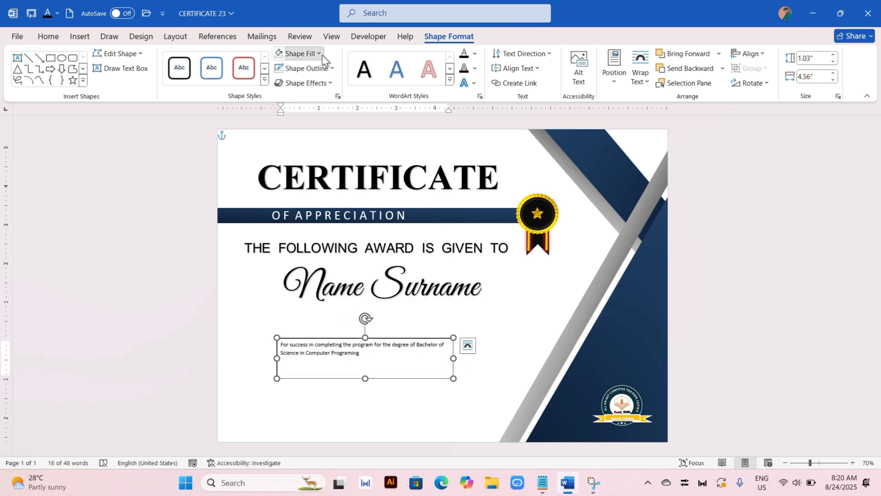
{"action": "left_click", "coordinate": [298, 53]}
{"action": "left_click", "coordinate": [294, 179]}
{"action": "left_click", "coordinate": [322, 68]}
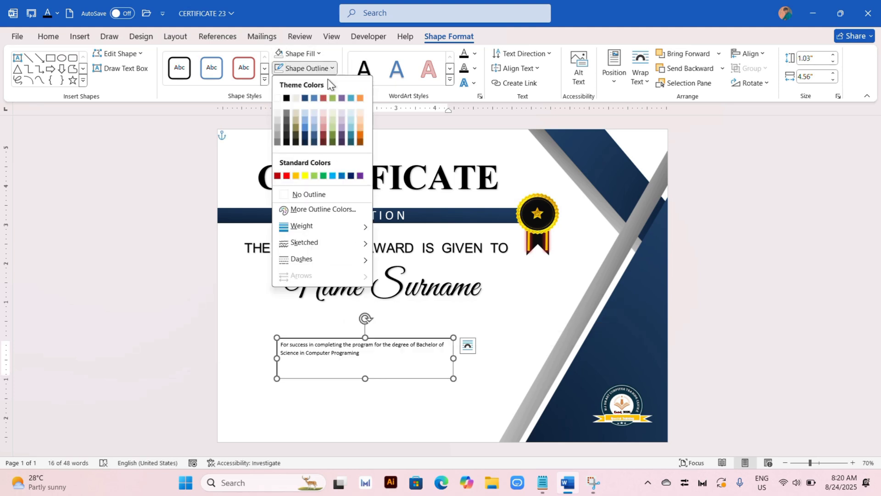
{"action": "left_click", "coordinate": [294, 193]}
{"action": "left_click", "coordinate": [282, 189]}
Increase the description to 18 pt and widen its box so the text wraps onto two lines
{"action": "left_click", "coordinate": [402, 358]}
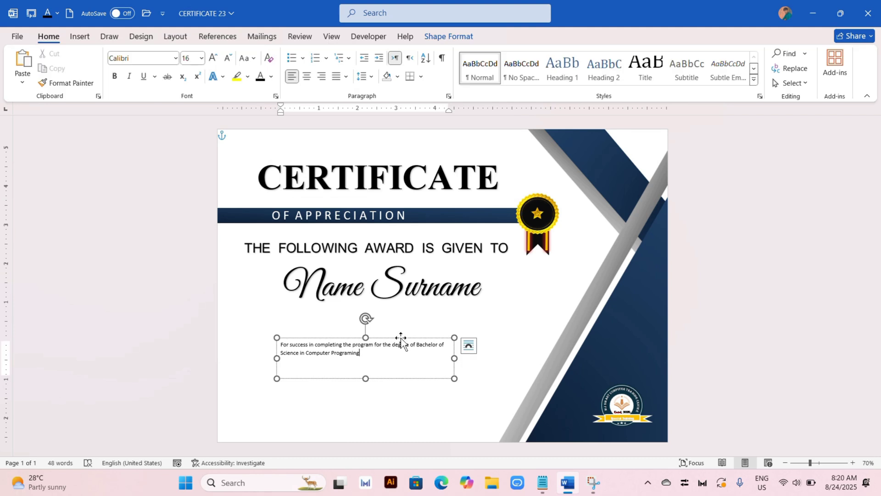
{"action": "left_click", "coordinate": [401, 339]}
{"action": "left_click", "coordinate": [213, 58]}
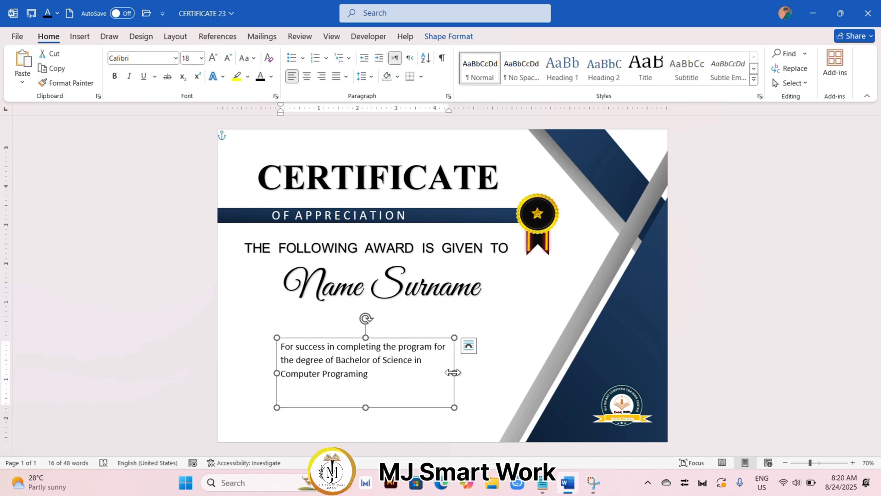
{"action": "mouse_move", "coordinate": [454, 372]}
{"action": "left_mouse_down"}
{"action": "mouse_move", "coordinate": [557, 371]}
{"action": "mouse_move", "coordinate": [516, 371]}
{"action": "left_mouse_up"}
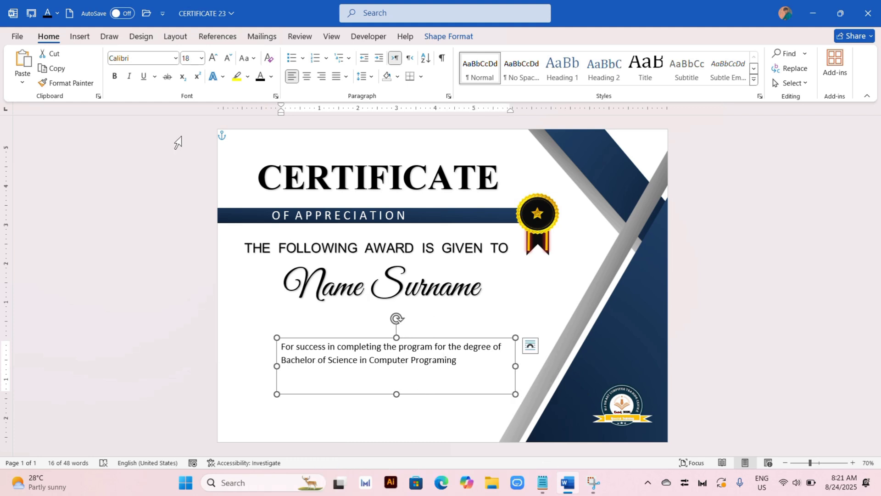
{"action": "left_click", "coordinate": [173, 60]}
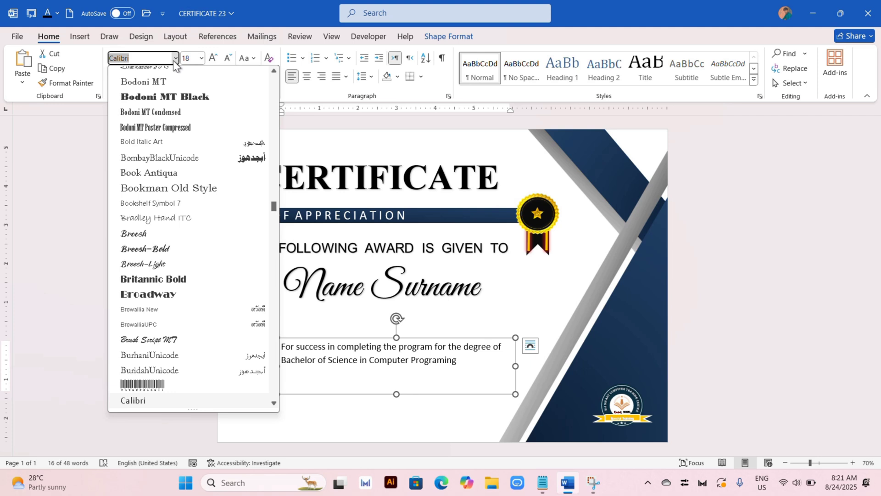
Apply Goudy Old Style to the description and shorten its box from the bottom
{"action": "scroll", "coordinate": [188, 167], "scroll_direction": "down", "scroll_amount": 15}
{"action": "left_click", "coordinate": [180, 216]}
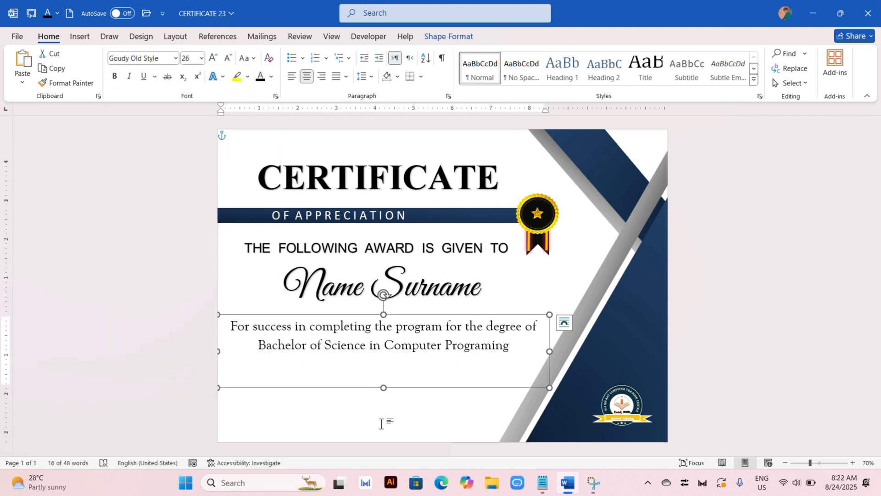
{"action": "left_click_drag", "start_coordinate": [384, 387], "coordinate": [384, 351]}
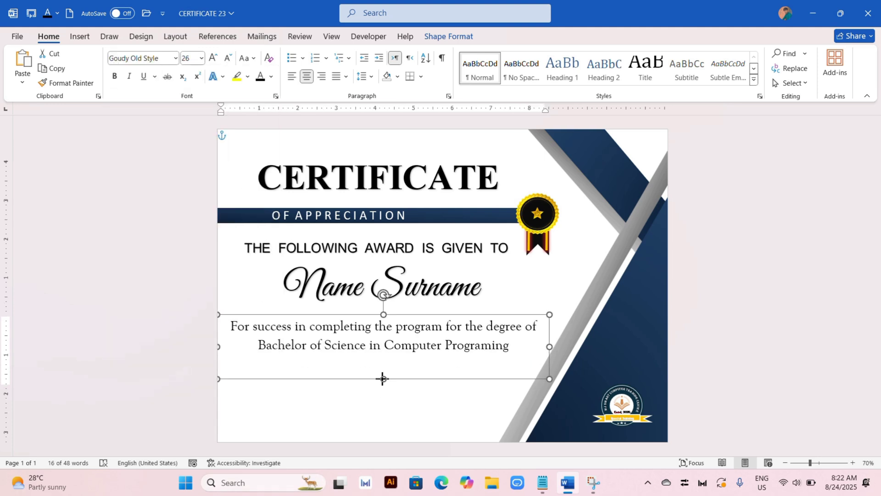
{"action": "left_click", "coordinate": [740, 329]}
Shrink the GIVEN TO line's text down to 20 pt
{"action": "left_click", "coordinate": [413, 237]}
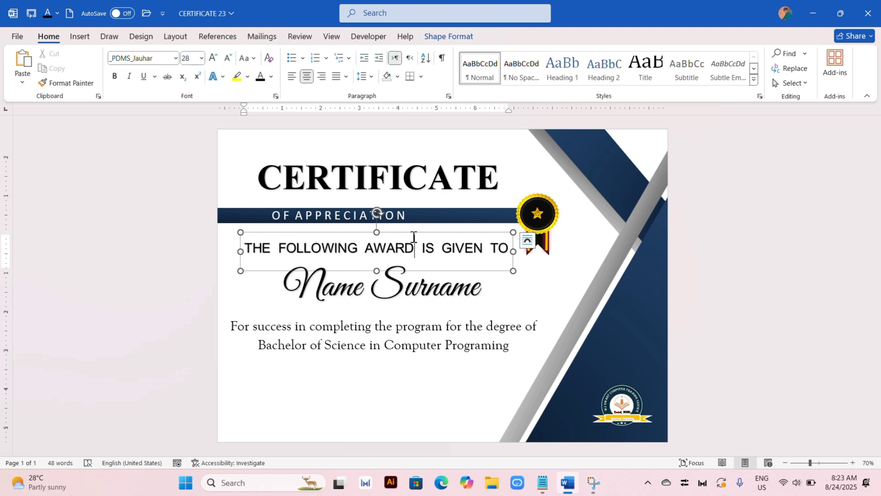
{"action": "key", "text": "Escape"}
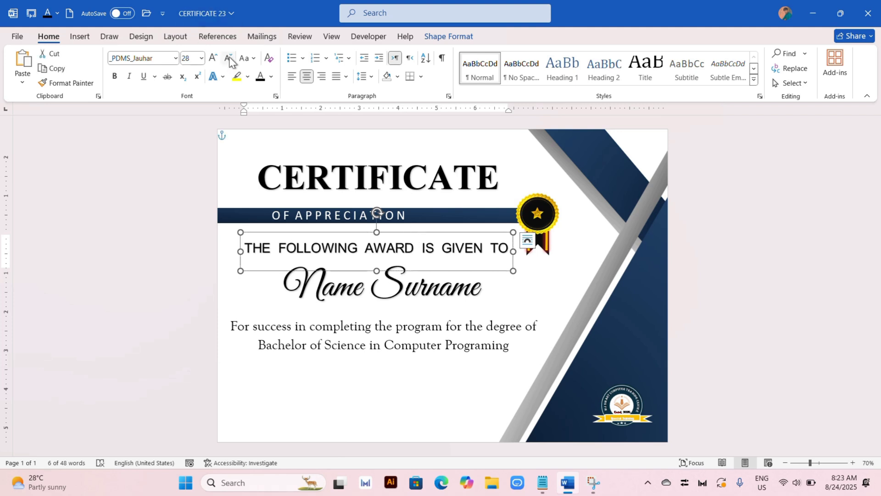
{"action": "left_click", "coordinate": [229, 59]}
{"action": "left_click", "coordinate": [229, 60]}
{"action": "left_click", "coordinate": [231, 60]}
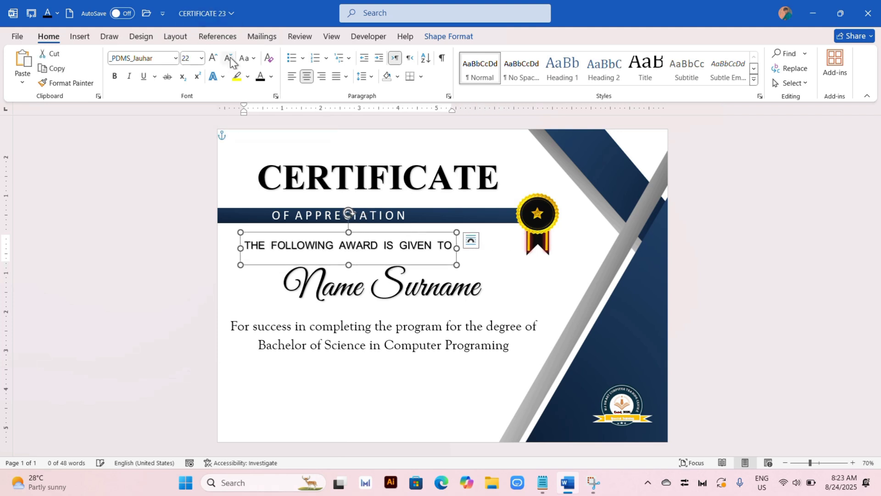
{"action": "left_click", "coordinate": [231, 60]}
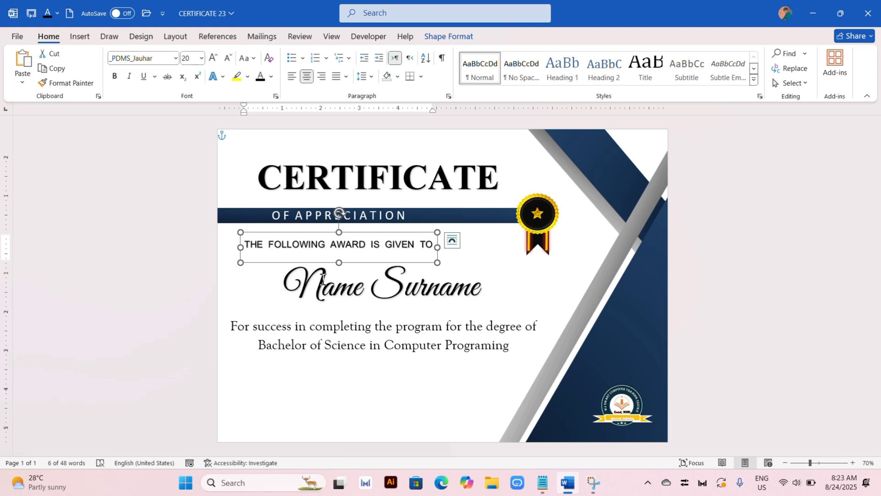
Reduce the description to 22 pt, narrow its box, and settle it just below Name Surname
{"action": "left_click", "coordinate": [407, 317]}
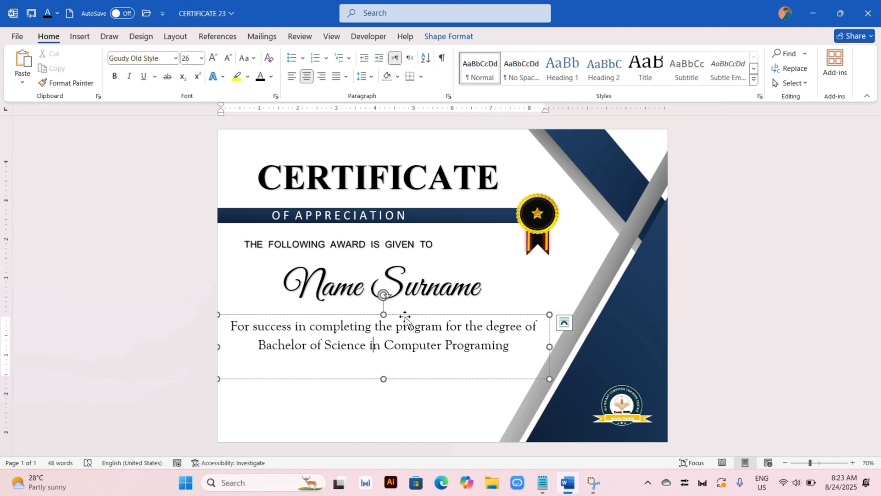
{"action": "left_click", "coordinate": [406, 316]}
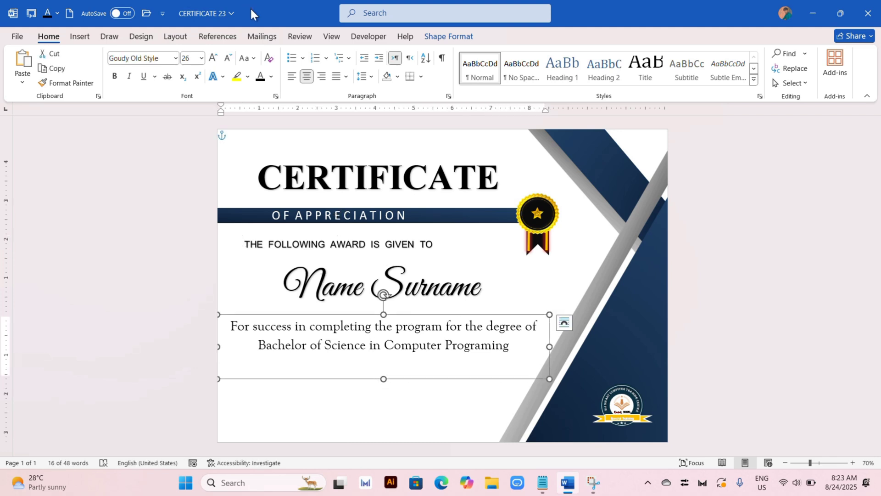
{"action": "left_click", "coordinate": [230, 59]}
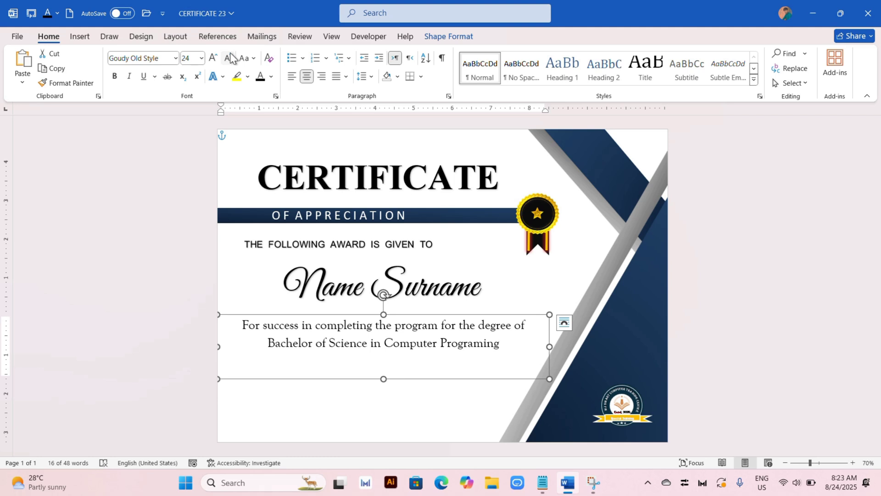
{"action": "left_click", "coordinate": [231, 59]}
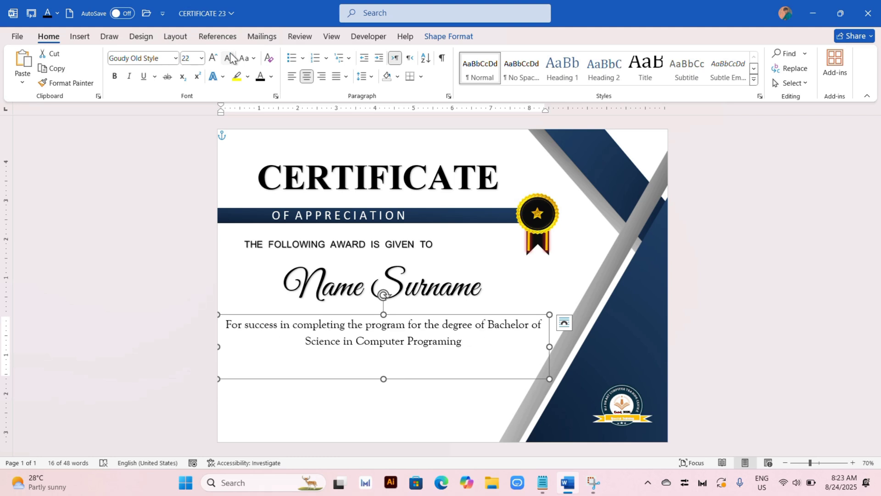
{"action": "left_click_drag", "start_coordinate": [532, 350], "coordinate": [525, 350]}
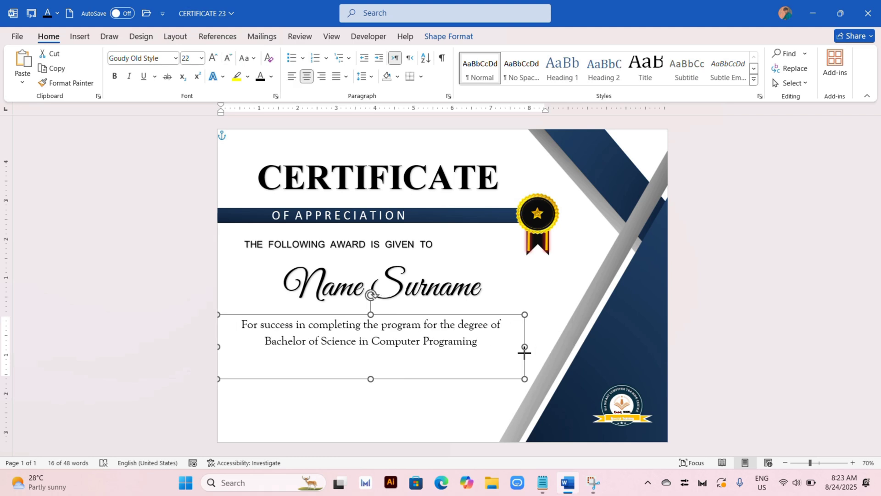
{"action": "left_click_drag", "start_coordinate": [478, 312], "coordinate": [487, 328]}
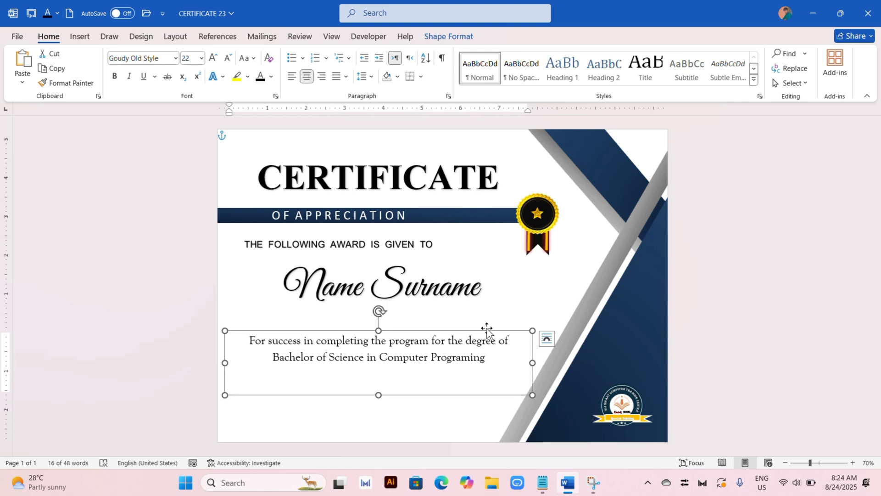
{"action": "left_click", "coordinate": [720, 307]}
Draw a straight horizontal line beneath Name Surname
{"action": "left_click", "coordinate": [80, 36]}
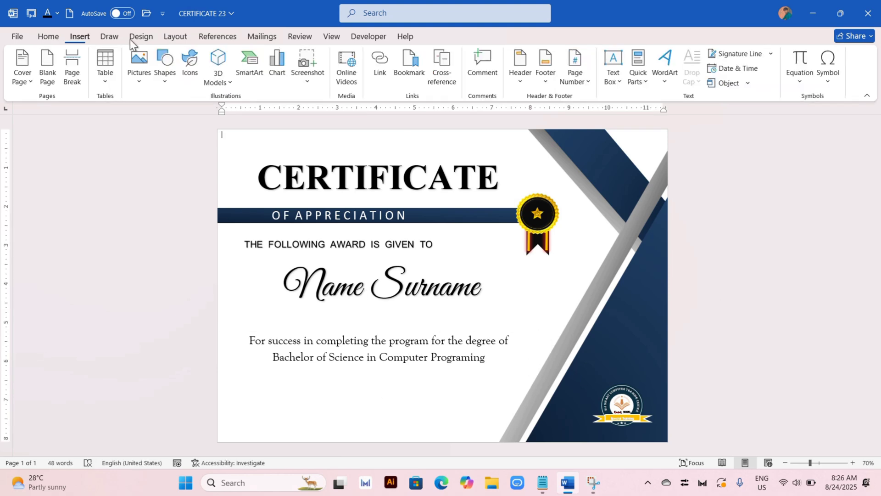
{"action": "left_click", "coordinate": [159, 75]}
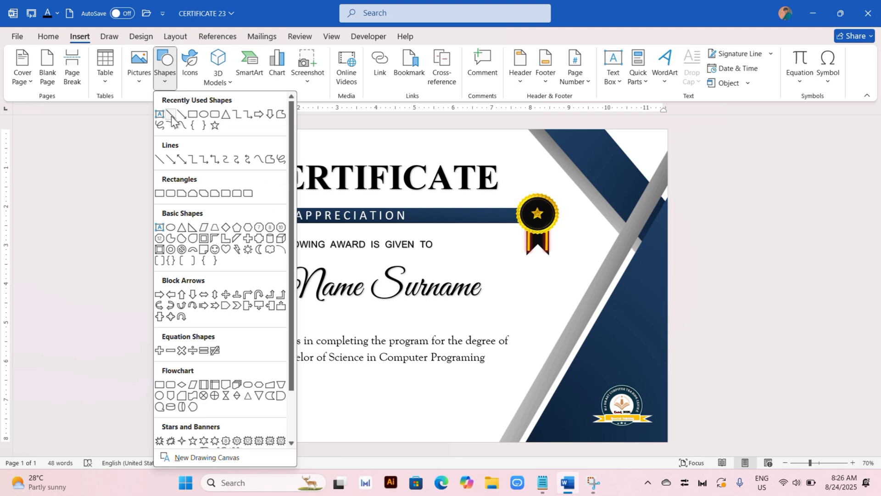
{"action": "left_click", "coordinate": [171, 116]}
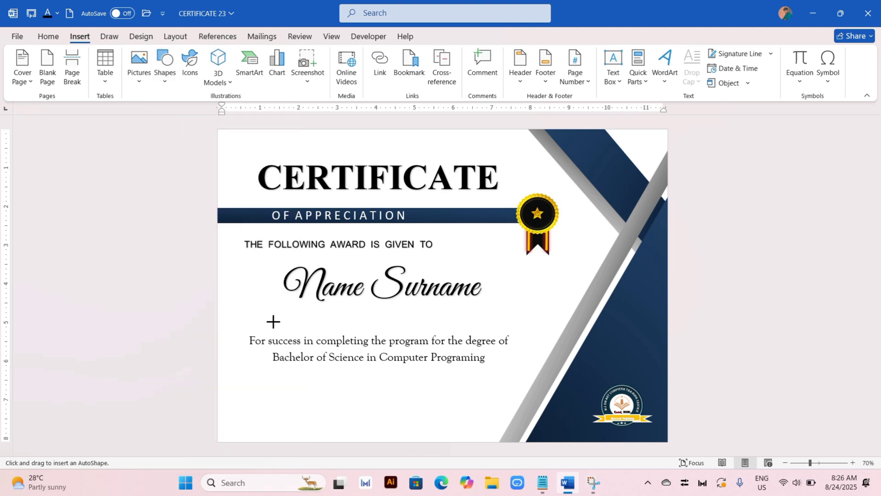
{"action": "left_click_drag", "start_coordinate": [273, 321], "coordinate": [489, 325]}
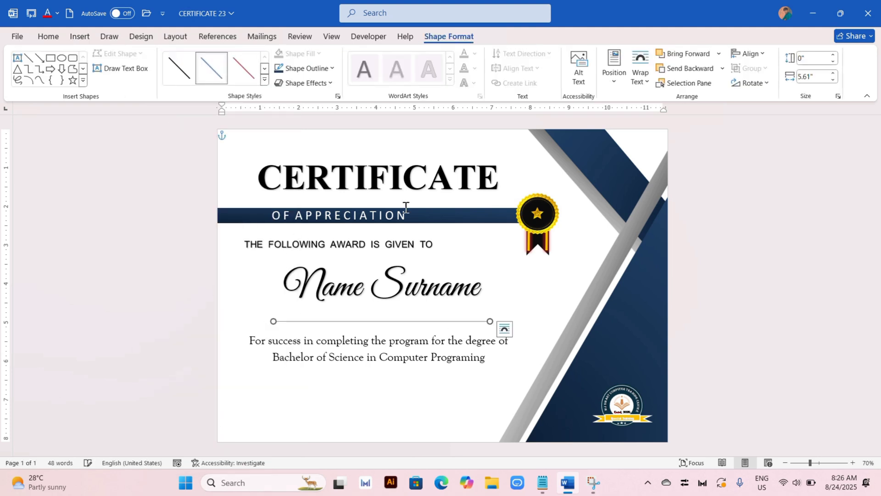
Make the line dark blue and heavier, then nudge it down toward the description
{"action": "left_click", "coordinate": [306, 68]}
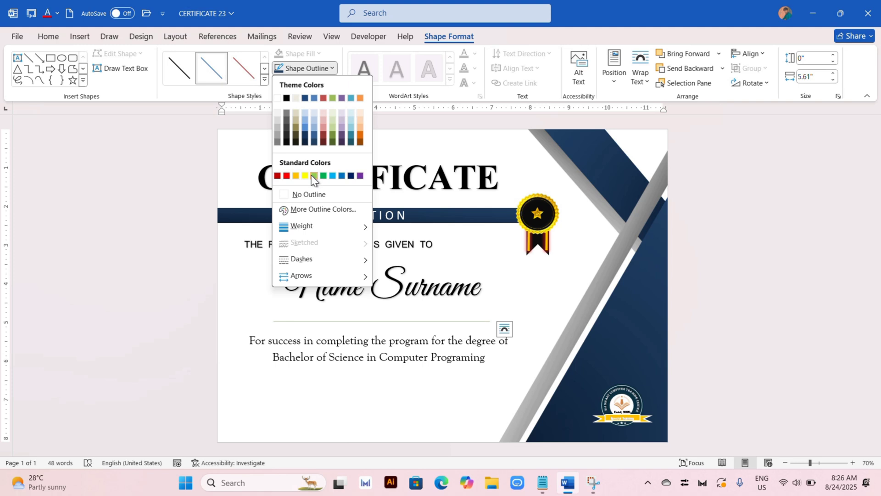
{"action": "left_click", "coordinate": [305, 142]}
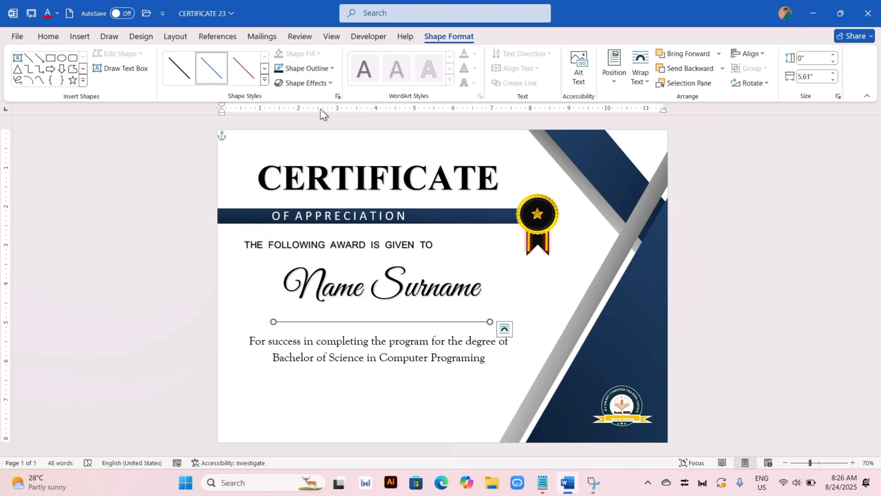
{"action": "left_click", "coordinate": [326, 72]}
{"action": "mouse_move", "coordinate": [301, 226]}
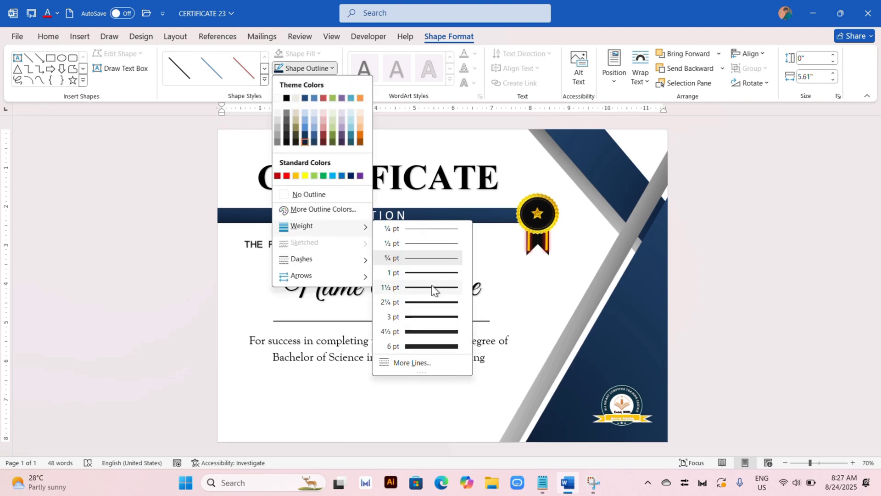
{"action": "left_click", "coordinate": [440, 287]}
{"action": "left_click", "coordinate": [418, 324]}
{"action": "left_click", "coordinate": [417, 320]}
{"action": "key", "text": "Down"}
{"action": "key", "text": "Down"}
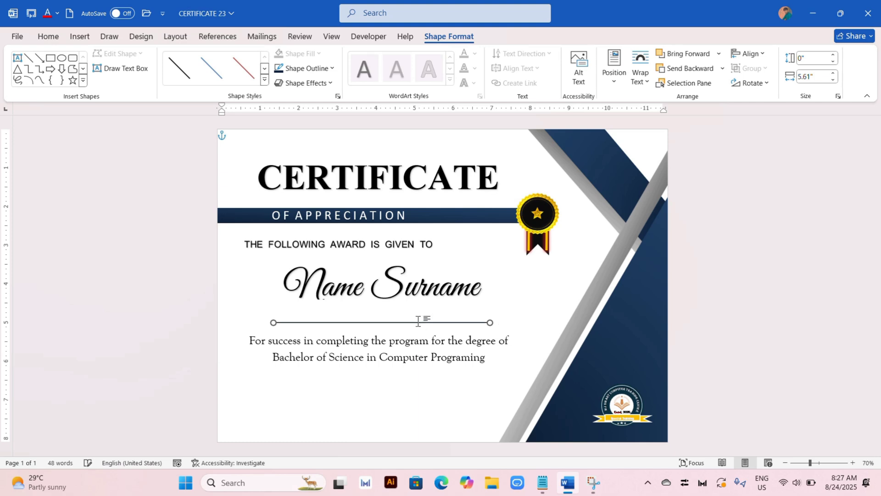
{"action": "key", "text": "Down"}
{"action": "key", "text": "Down"}
{"action": "key", "text": "Down"}
{"action": "key", "text": "Down"}
{"action": "key", "text": "Down"}
{"action": "key", "text": "Down"}
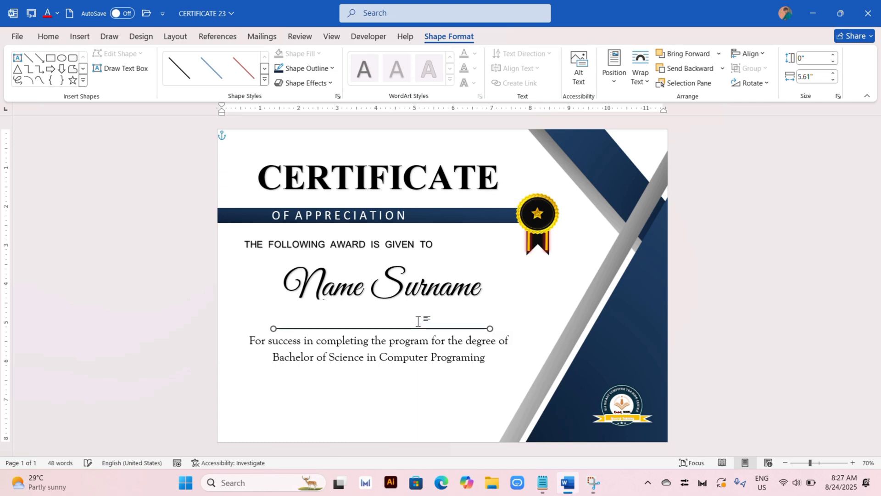
Draw a short horizontal line near the bottom left of the certificate
{"action": "left_click", "coordinate": [559, 312]}
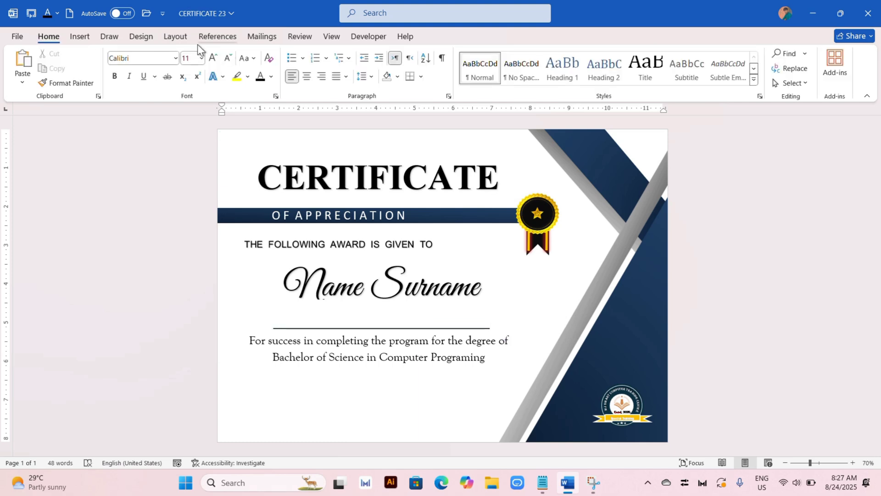
{"action": "left_click", "coordinate": [86, 41]}
{"action": "left_click", "coordinate": [173, 61]}
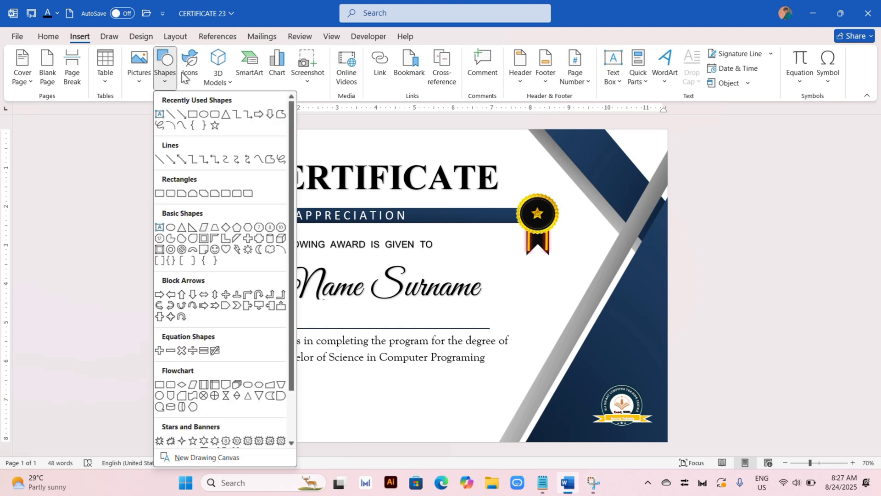
{"action": "key", "text": "Escape"}
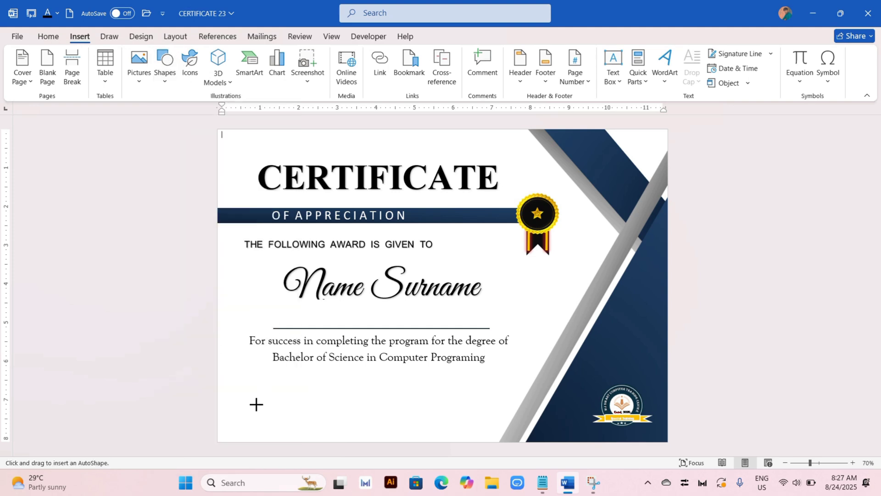
{"action": "left_click_drag", "start_coordinate": [253, 401], "coordinate": [321, 401]}
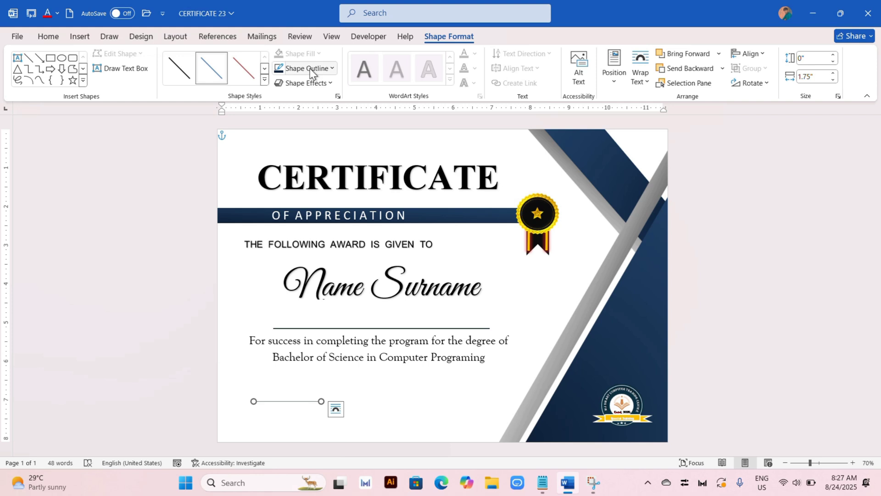
Give the short line a 1 pt weight and place a matching copy to its right
{"action": "left_click", "coordinate": [333, 67]}
{"action": "mouse_move", "coordinate": [321, 225]}
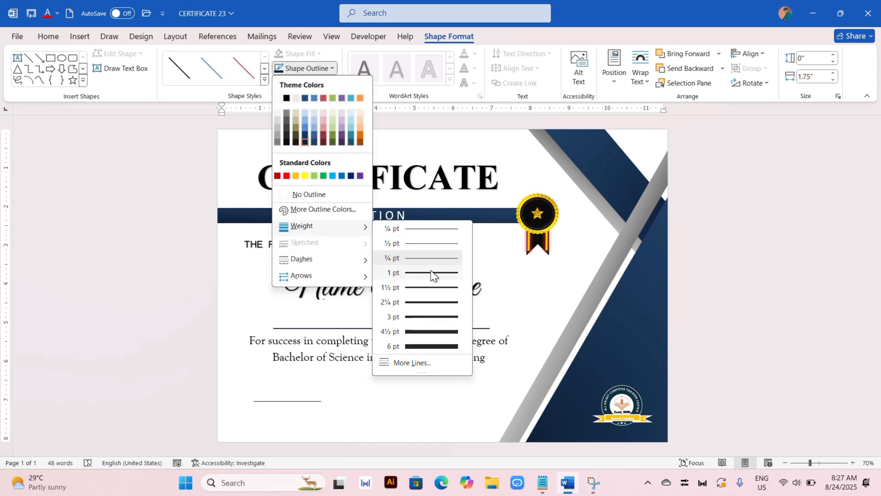
{"action": "left_click", "coordinate": [430, 273]}
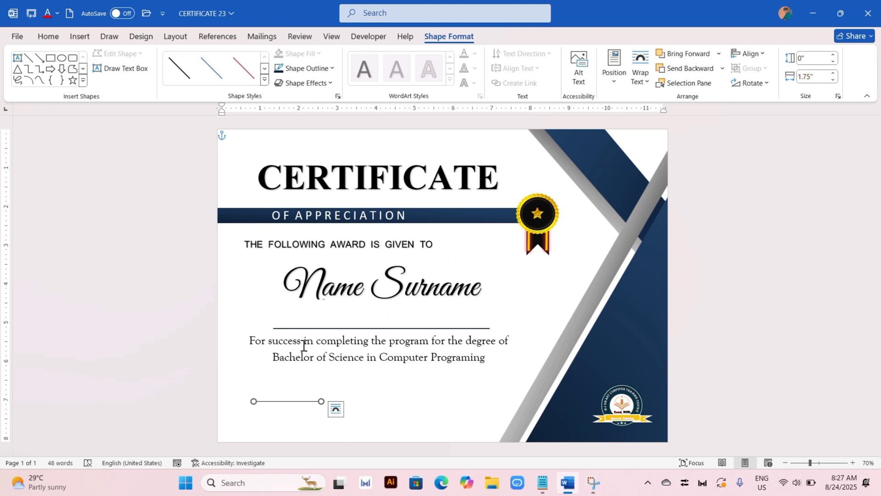
{"action": "key", "text": "Right"}
{"action": "key", "text": "Down"}
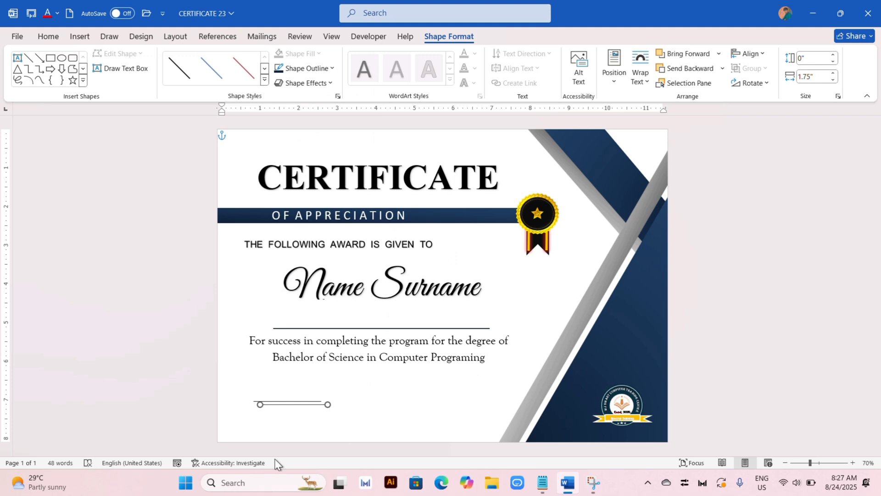
{"action": "key", "text": "Up"}
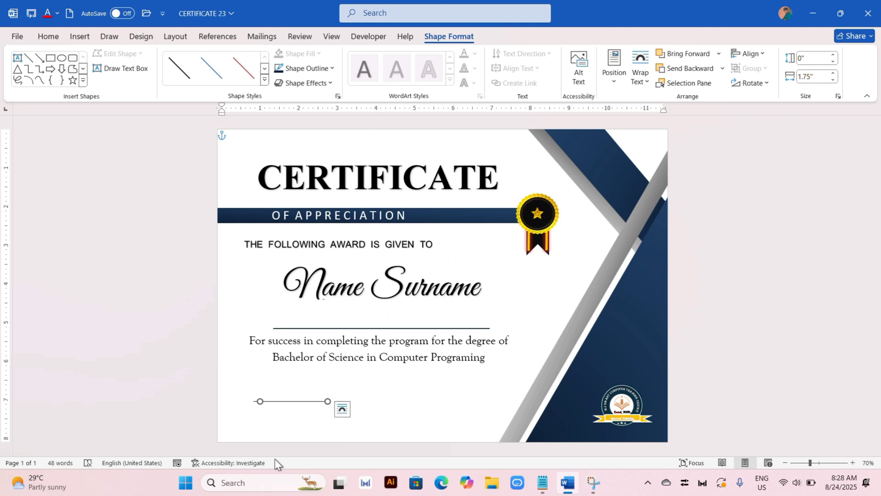
{"action": "key", "text": "Right"}
{"action": "key", "text": "Right"}
{"action": "key", "text": "Right"}
{"action": "key", "text": "Right"}
{"action": "key", "text": "Right"}
{"action": "key", "text": "Right"}
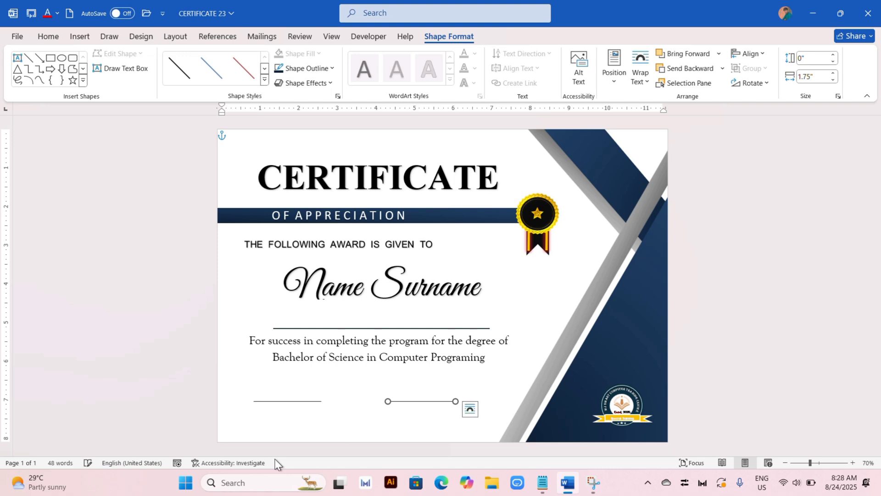
{"action": "key", "text": "Right"}
{"action": "key", "text": "Right"}
{"action": "key", "text": "Right"}
{"action": "key", "text": "Right"}
{"action": "key", "text": "Right"}
Paste a copy of the description text box, shrink it and place it below the left line
{"action": "left_click", "coordinate": [422, 431]}
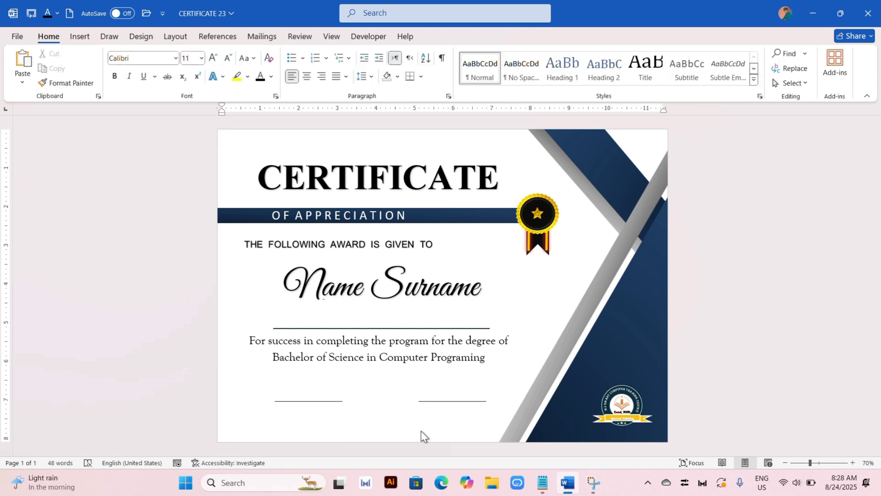
{"action": "key", "text": "ctrl+v"}
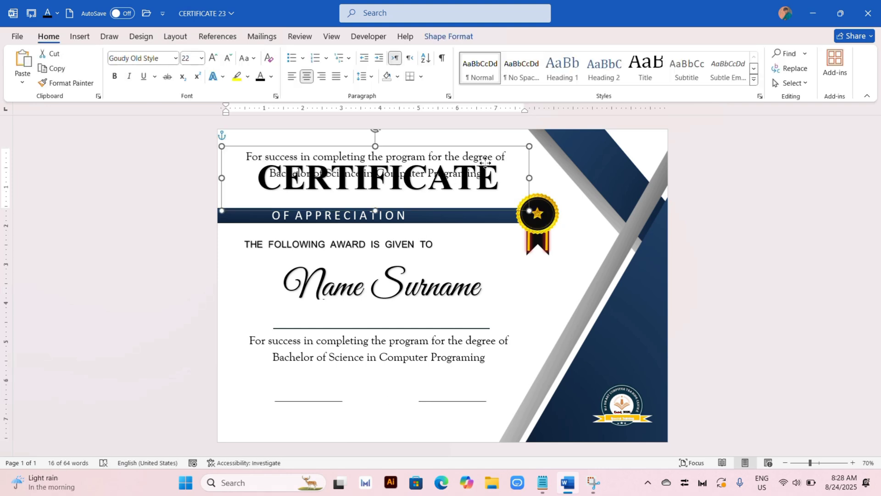
{"action": "left_click_drag", "start_coordinate": [485, 163], "coordinate": [481, 353]}
{"action": "left_click_drag", "start_coordinate": [524, 402], "coordinate": [305, 375]}
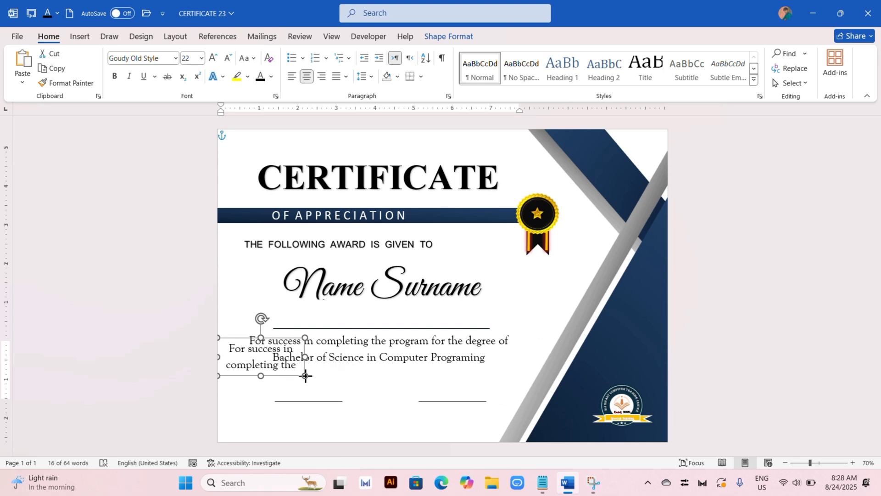
{"action": "left_click_drag", "start_coordinate": [298, 342], "coordinate": [338, 408]}
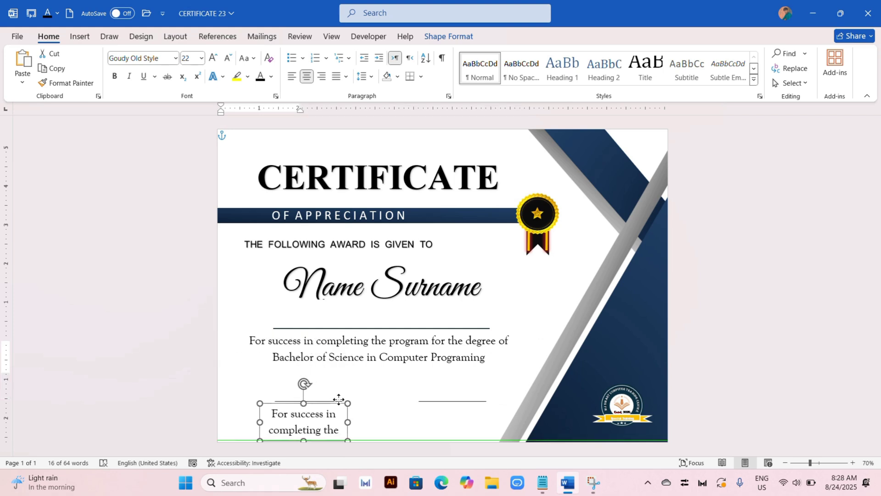
Replace the box's text with 'Date', reduce its height and centre it under the left line
{"action": "triple_click", "coordinate": [327, 431]}
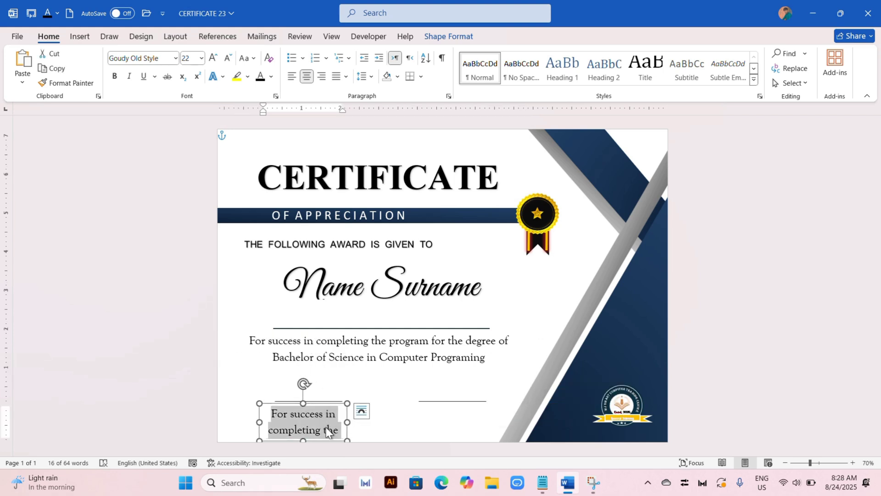
{"action": "key", "text": "Delete"}
{"action": "type", "text": "Date"}
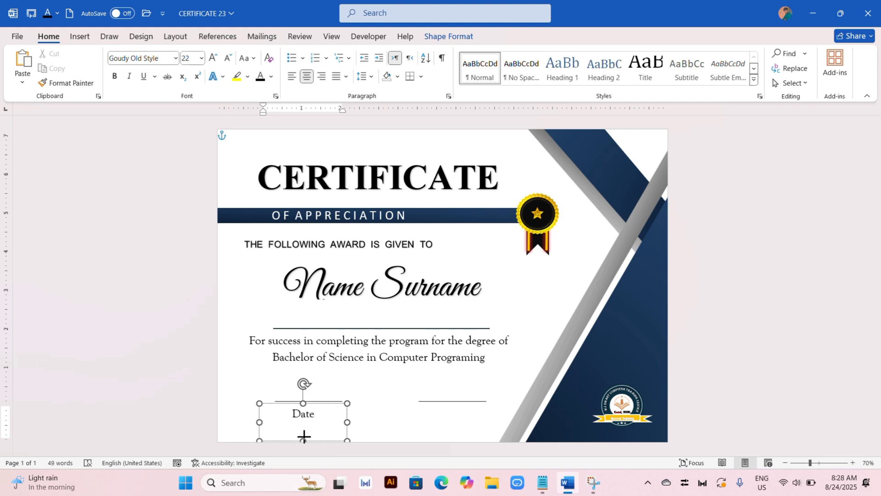
{"action": "mouse_move", "coordinate": [304, 436]}
{"action": "left_mouse_down"}
{"action": "mouse_move", "coordinate": [303, 420]}
{"action": "mouse_move", "coordinate": [321, 413]}
{"action": "mouse_move", "coordinate": [278, 413]}
{"action": "left_mouse_up"}
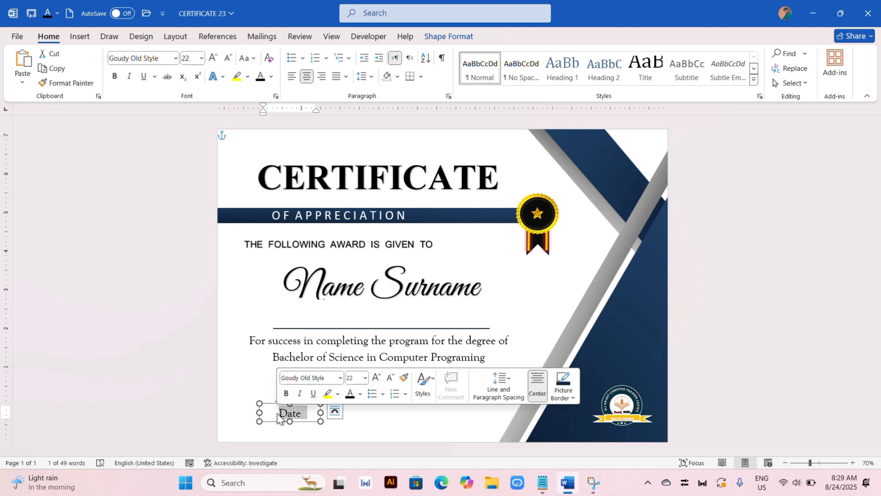
{"action": "left_click", "coordinate": [410, 437]}
{"action": "left_click", "coordinate": [309, 407]}
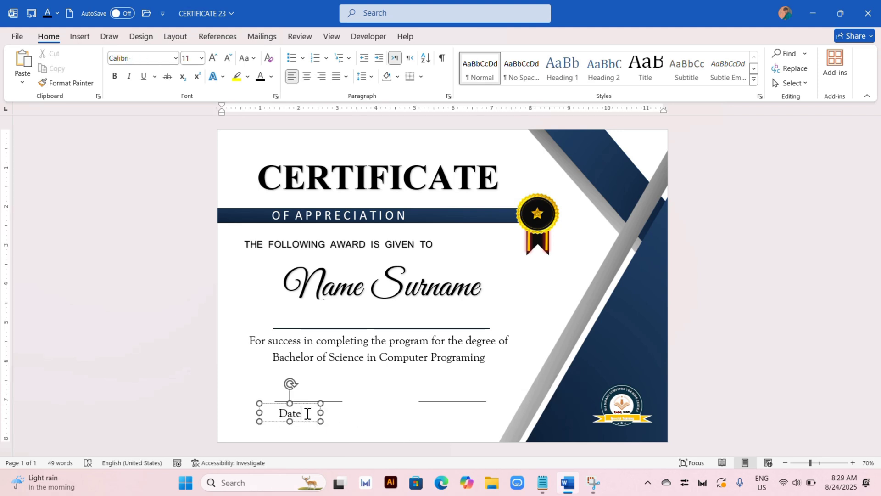
{"action": "left_click_drag", "start_coordinate": [308, 412], "coordinate": [327, 415]}
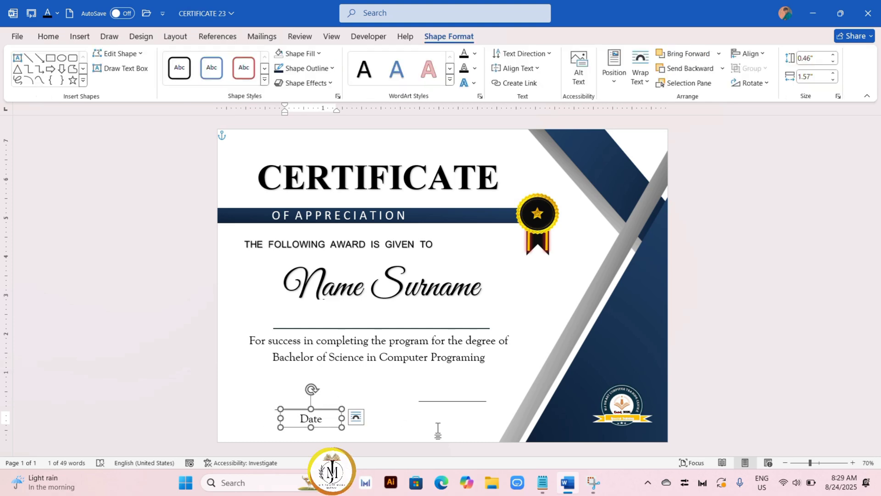
Copy the Date label to sit beneath the right signature line
{"action": "left_click", "coordinate": [474, 401]}
{"action": "left_click", "coordinate": [327, 409]}
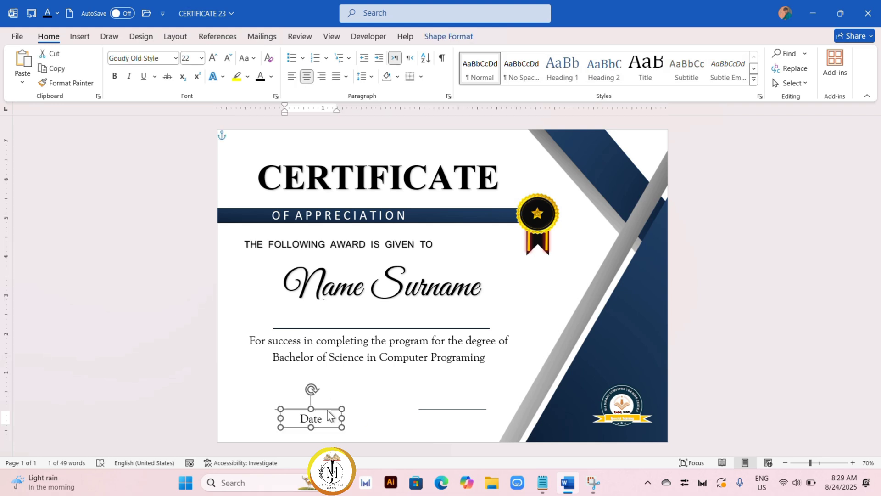
{"action": "left_click_drag", "start_coordinate": [326, 409], "coordinate": [470, 406]}
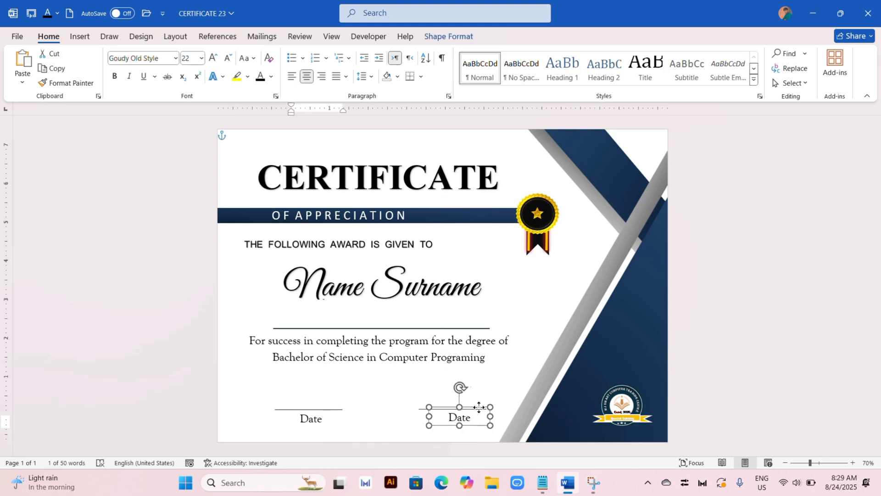
Change the copied label to 'Signature', fixing the misspelling with the spelling suggestion
{"action": "double_click", "coordinate": [454, 415]}
{"action": "type", "text": "SI"}
{"action": "key", "text": "BackSpace"}
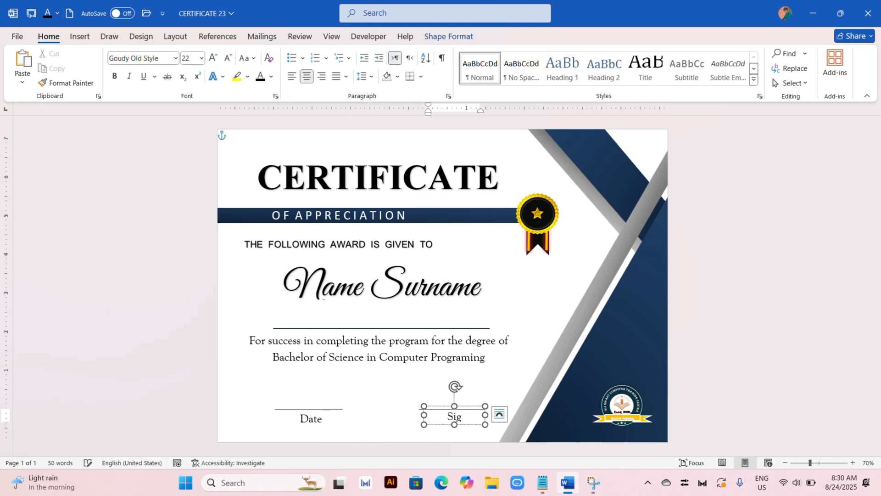
{"action": "type", "text": "natuire"}
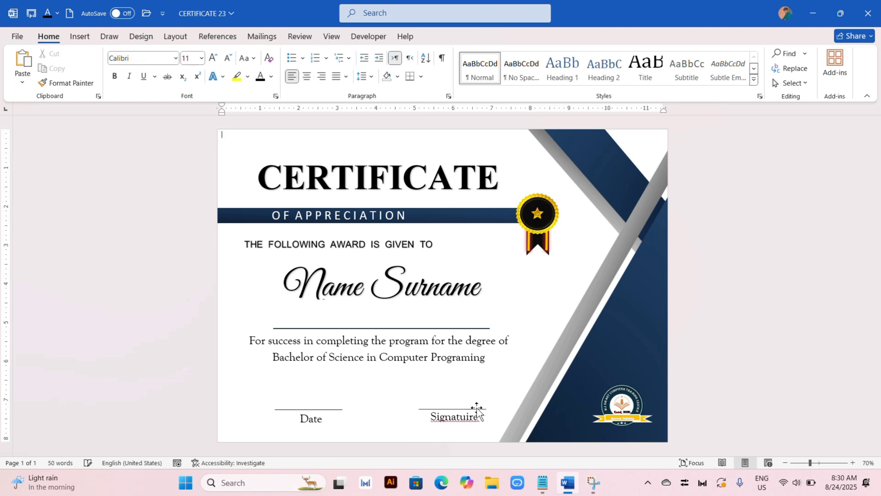
{"action": "right_click", "coordinate": [465, 416]}
{"action": "left_click", "coordinate": [419, 172]}
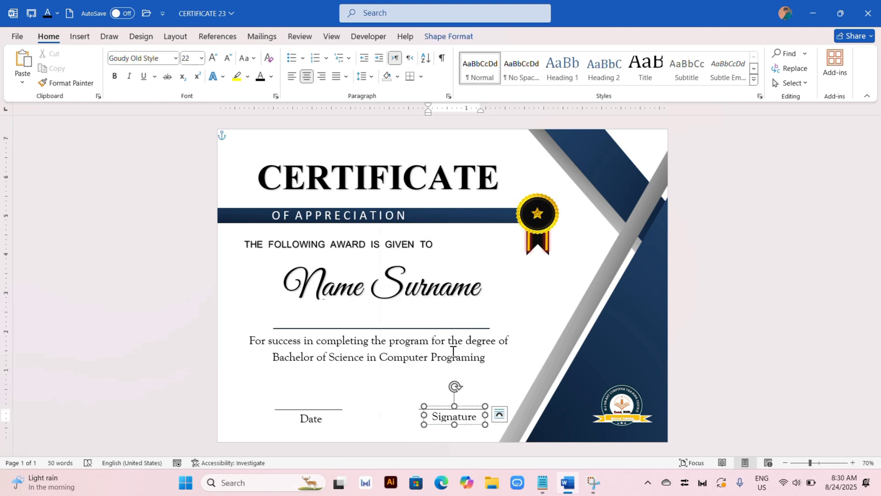
{"action": "left_click", "coordinate": [461, 433]}
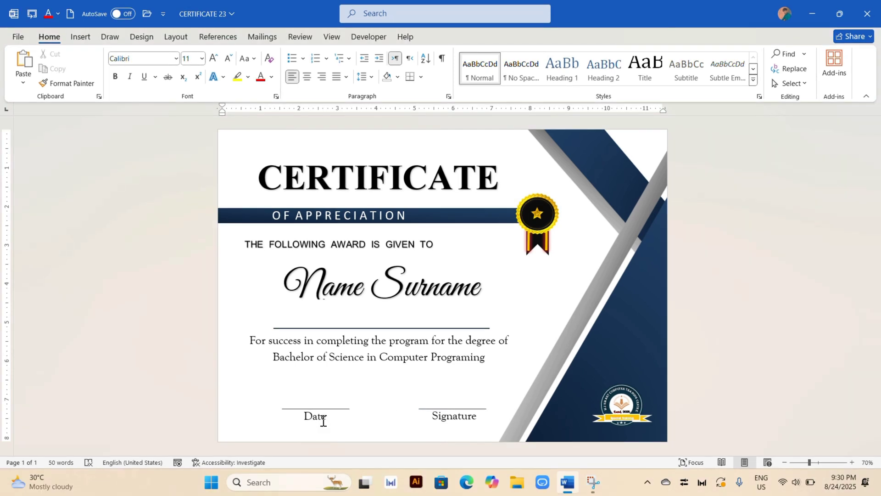
Copy the Date label above the left line as '24 Aug 2025', widened, at 18 pt
{"action": "left_click", "coordinate": [323, 421]}
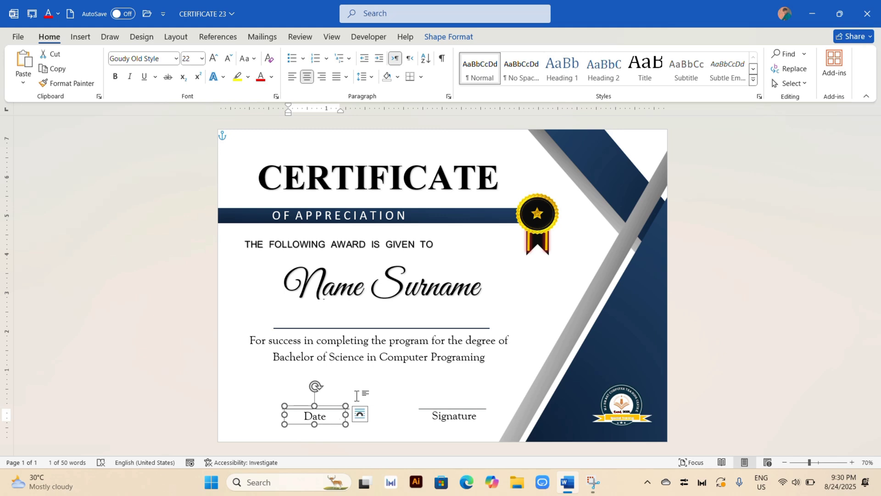
{"action": "mouse_move", "coordinate": [346, 415]}
{"action": "left_mouse_down", "text": "ctrl"}
{"action": "mouse_move", "coordinate": [353, 418]}
{"action": "mouse_move", "coordinate": [351, 398]}
{"action": "left_mouse_up", "text": "ctrl"}
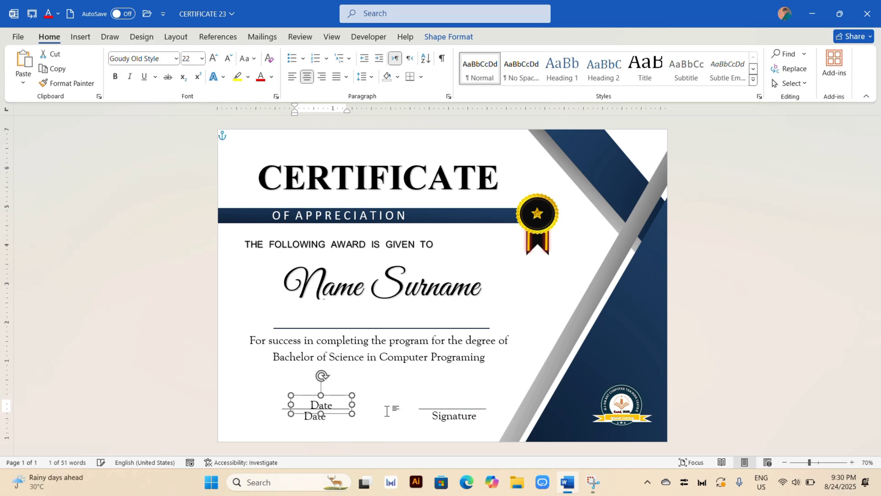
{"action": "type", "text": "24"}
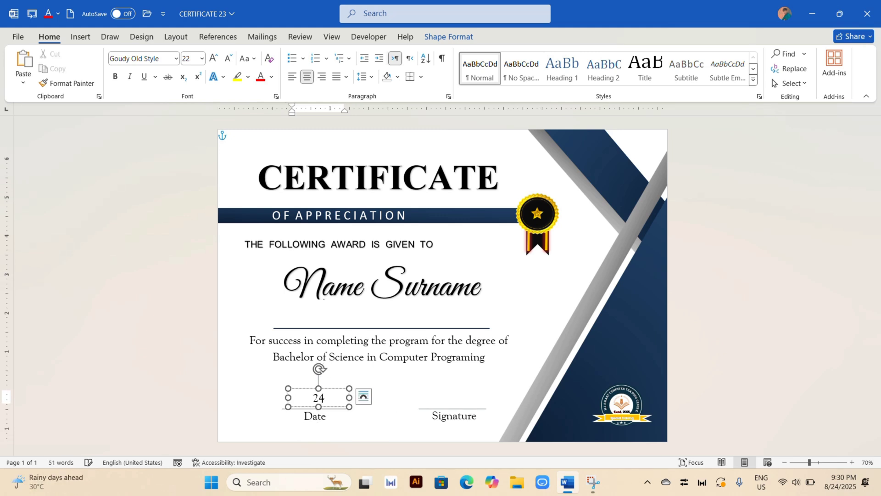
{"action": "type", "text": " Aug 20"}
{"action": "mouse_move", "coordinate": [349, 394]}
{"action": "left_mouse_down"}
{"action": "mouse_move", "coordinate": [366, 395]}
{"action": "mouse_move", "coordinate": [331, 390]}
{"action": "left_mouse_up"}
{"action": "left_click", "coordinate": [228, 59]}
{"action": "left_click", "coordinate": [228, 58]}
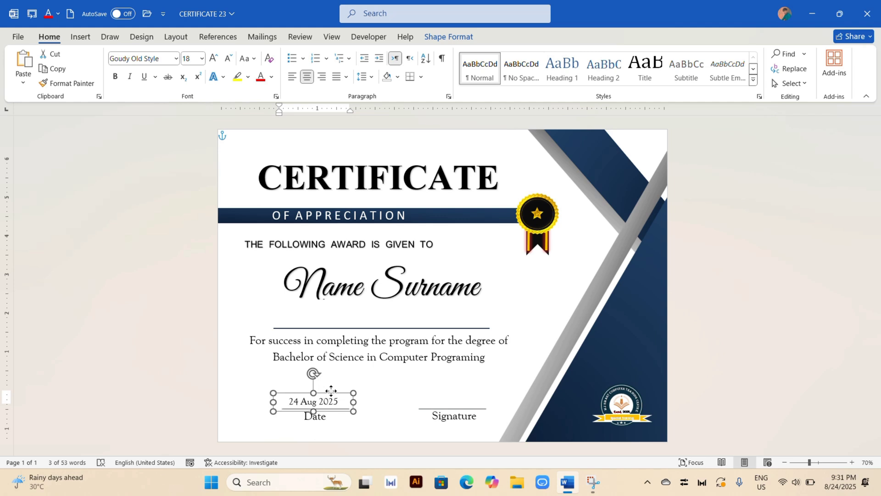
{"action": "left_click", "coordinate": [396, 394]}
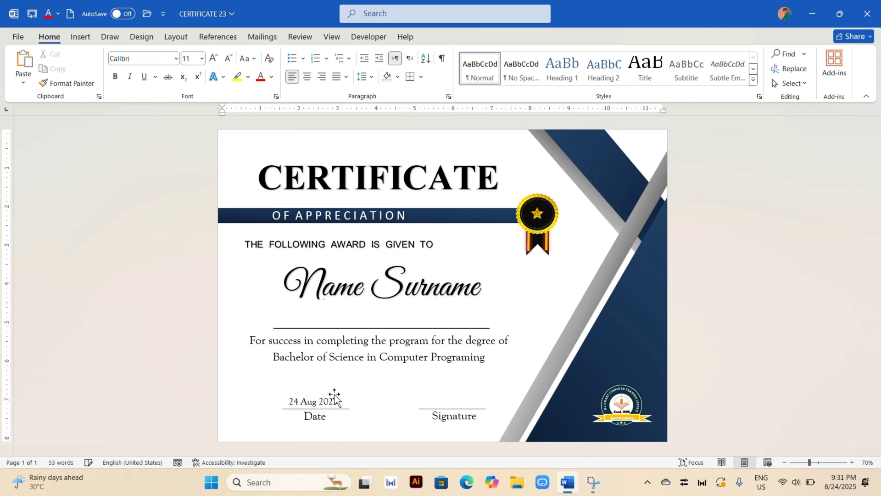
Copy the Signature label above the right line, set Southern Beach font and type the signer's name
{"action": "left_click", "coordinate": [437, 411]}
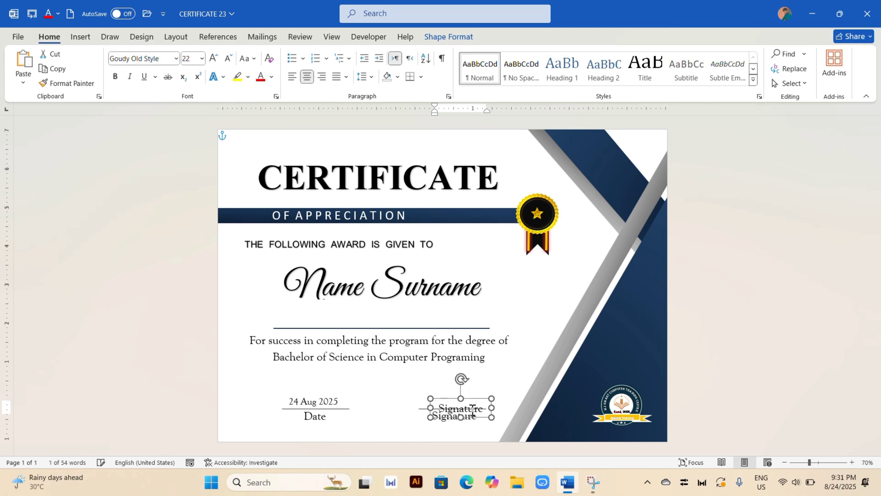
{"action": "left_click_drag", "start_coordinate": [462, 410], "coordinate": [469, 396]}
{"action": "key", "text": "Left"}
{"action": "key", "text": "Left"}
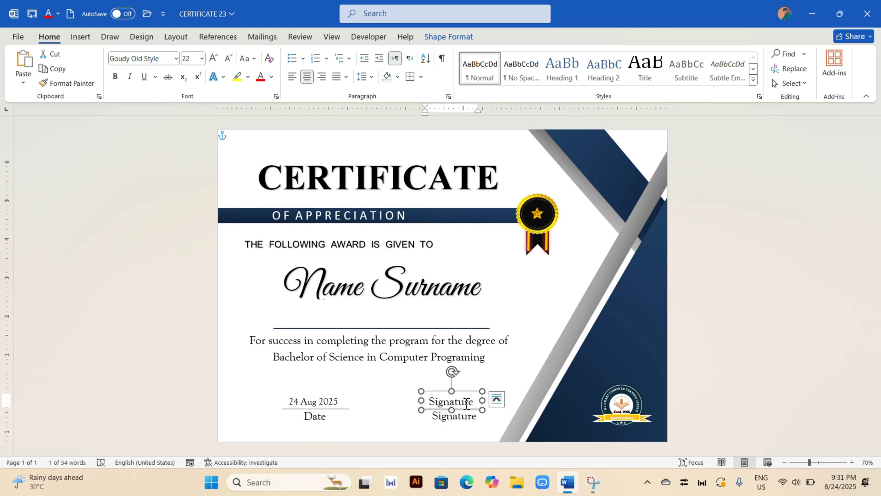
{"action": "left_click", "coordinate": [177, 59]}
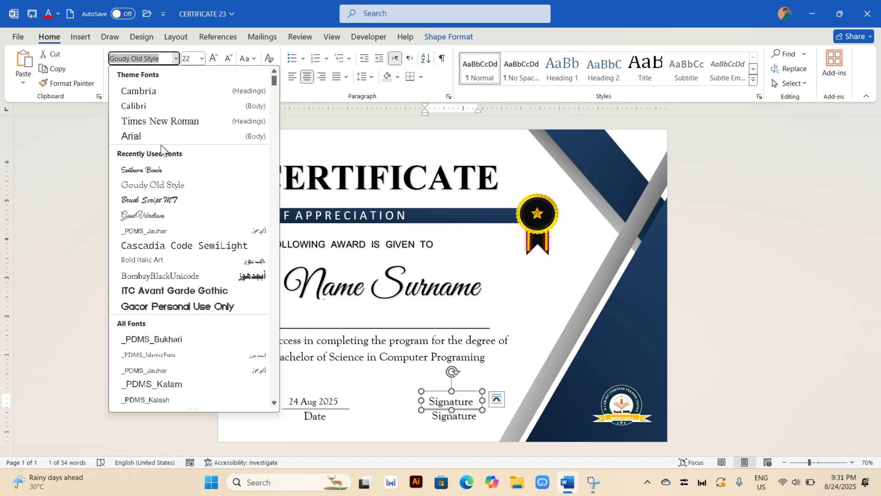
{"action": "left_click", "coordinate": [164, 171]}
{"action": "type", "text": "Jami"}
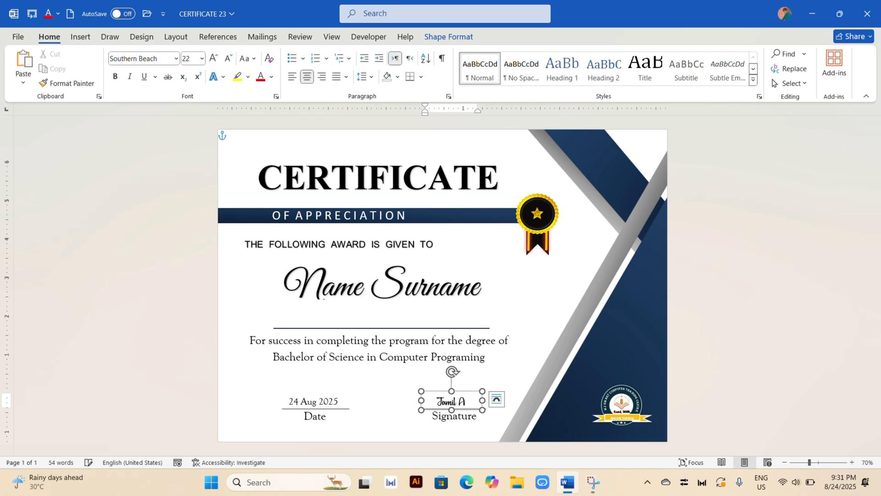
{"action": "type", "text": "l Ansari"}
{"action": "left_click", "coordinate": [421, 221]}
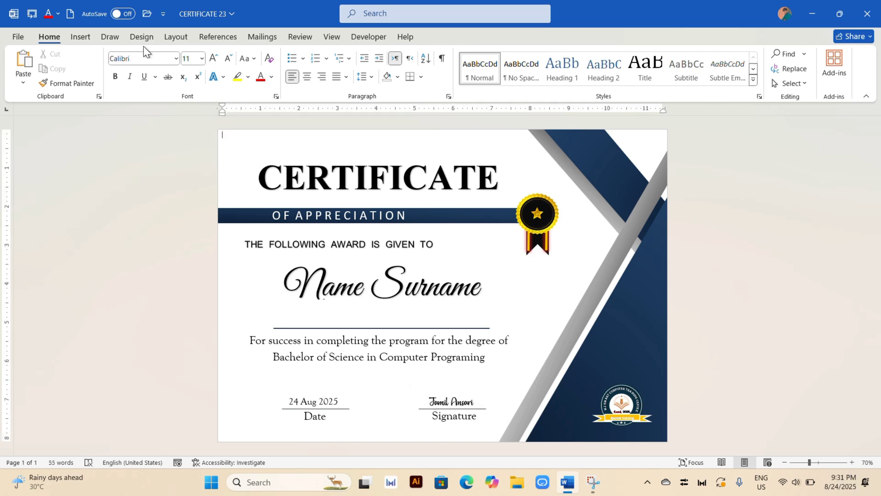
Draw a rectangle at the page's top-left corner
{"action": "left_click", "coordinate": [79, 37]}
{"action": "left_click", "coordinate": [165, 66]}
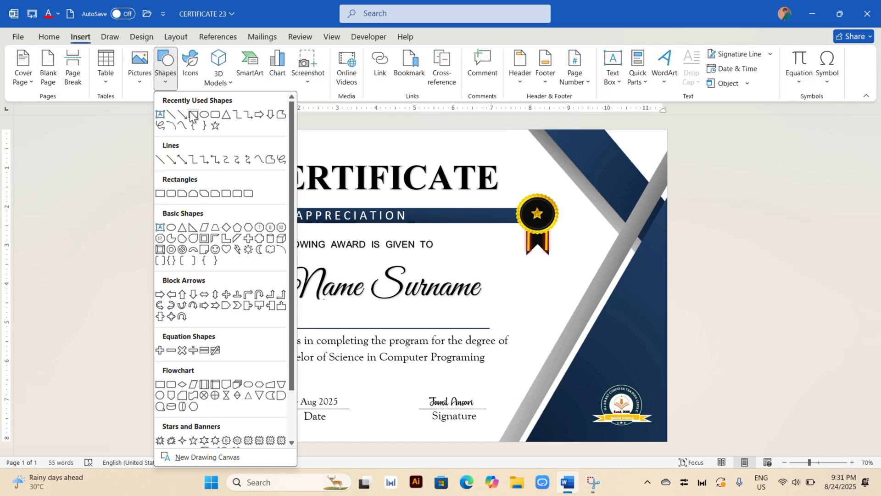
{"action": "left_click", "coordinate": [193, 115]}
{"action": "mouse_move", "coordinate": [223, 134]}
{"action": "left_mouse_down"}
{"action": "mouse_move", "coordinate": [309, 169]}
{"action": "mouse_move", "coordinate": [314, 193]}
{"action": "left_mouse_up"}
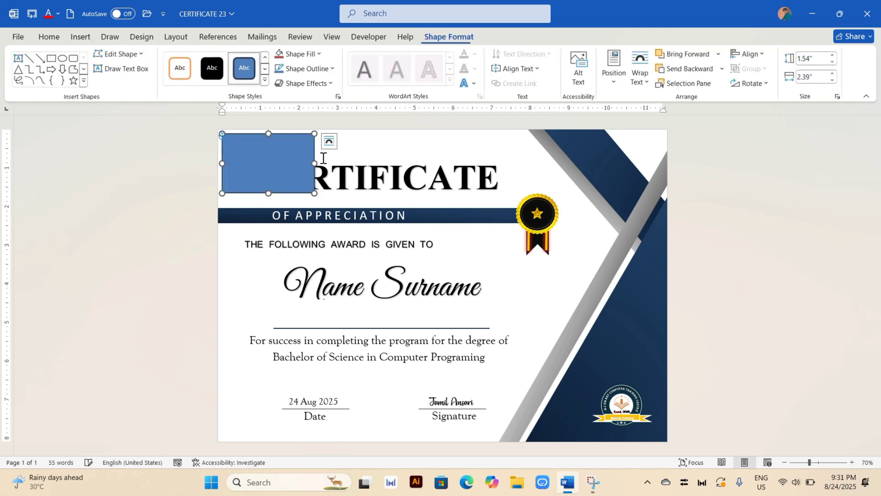
Give the rectangle a 6 pt grey outline, no fill, and stretch it over the certificate
{"action": "left_click", "coordinate": [331, 70]}
{"action": "mouse_move", "coordinate": [301, 226]}
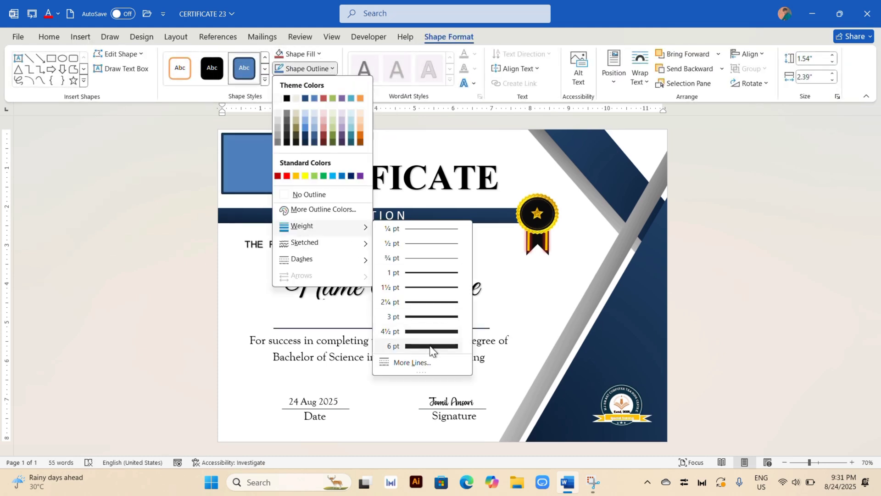
{"action": "left_click", "coordinate": [426, 348]}
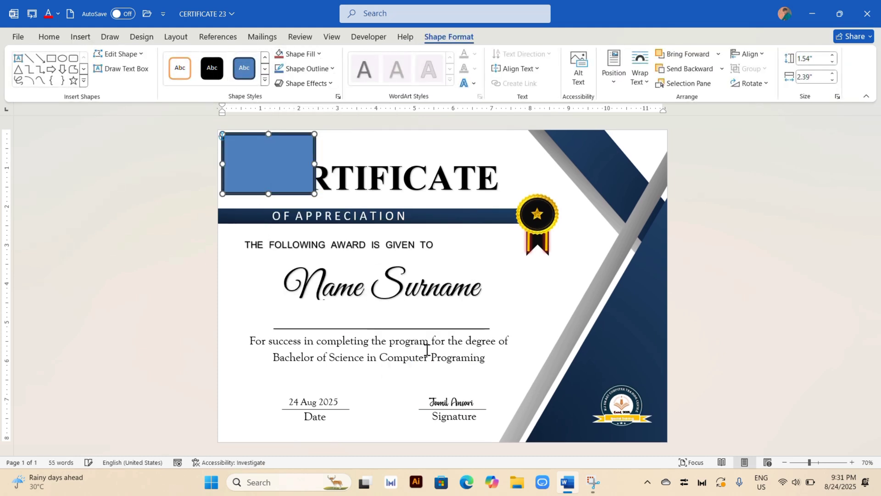
{"action": "left_click", "coordinate": [319, 54]}
{"action": "left_click", "coordinate": [282, 179]}
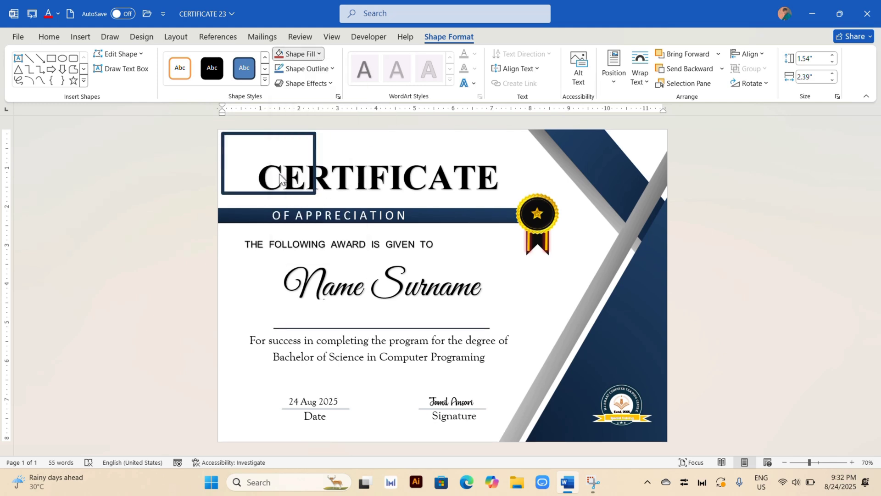
{"action": "left_click", "coordinate": [323, 68]}
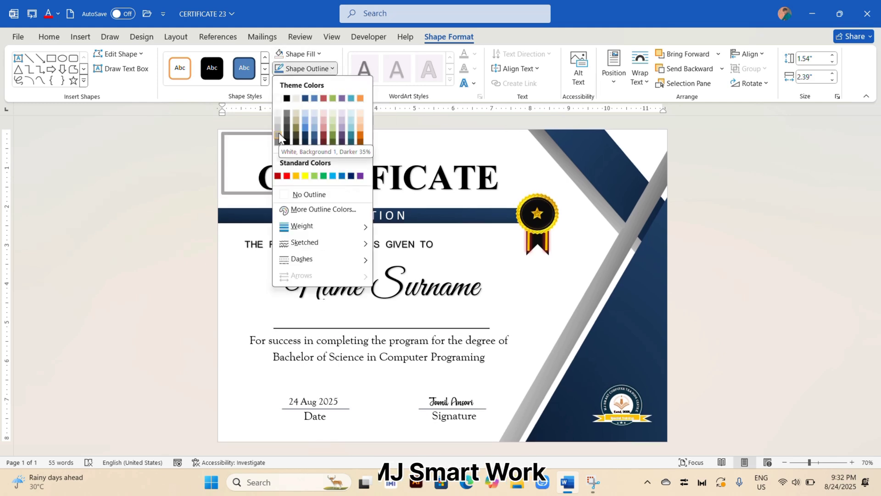
{"action": "left_click", "coordinate": [279, 133]}
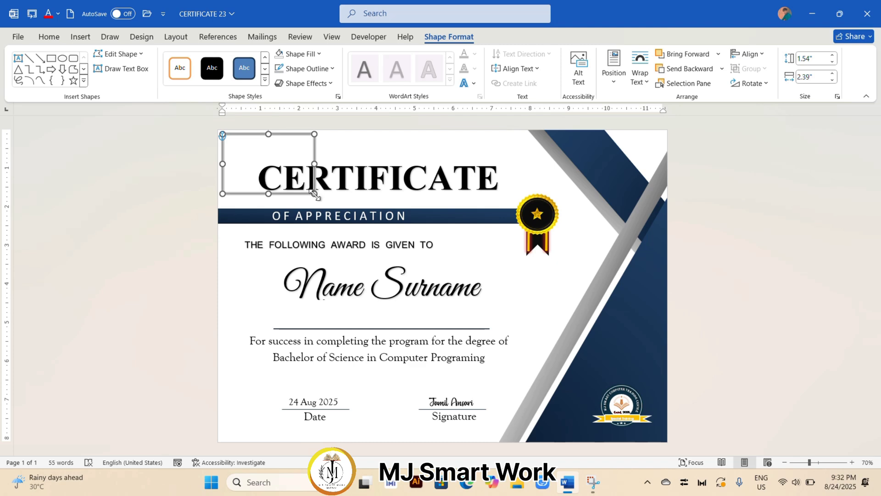
{"action": "left_click_drag", "start_coordinate": [315, 195], "coordinate": [667, 440]}
Raise the grey border's top edge to the page edge, making it 8" by 11.61"
{"action": "left_click", "coordinate": [852, 463]}
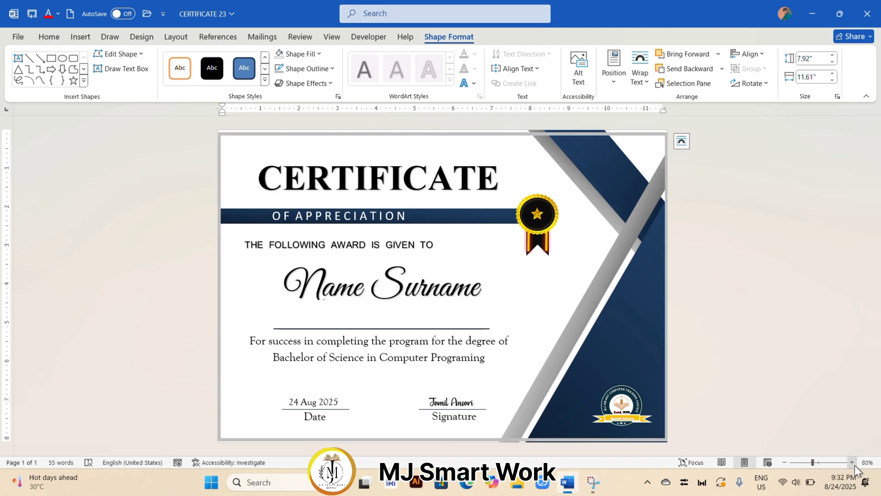
{"action": "left_click", "coordinate": [852, 462]}
{"action": "left_click", "coordinate": [852, 463]}
{"action": "left_click", "coordinate": [852, 463]}
{"action": "left_click", "coordinate": [853, 463]}
{"action": "left_click", "coordinate": [852, 463]}
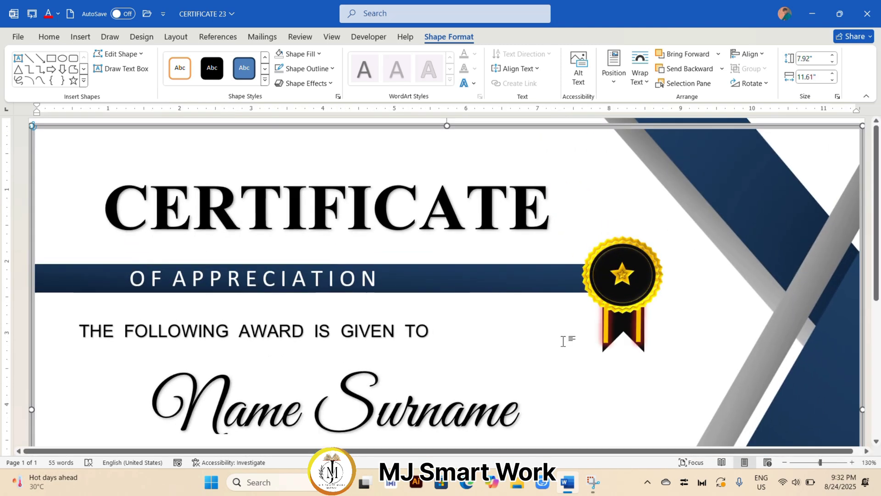
{"action": "left_click_drag", "start_coordinate": [448, 125], "coordinate": [451, 117]}
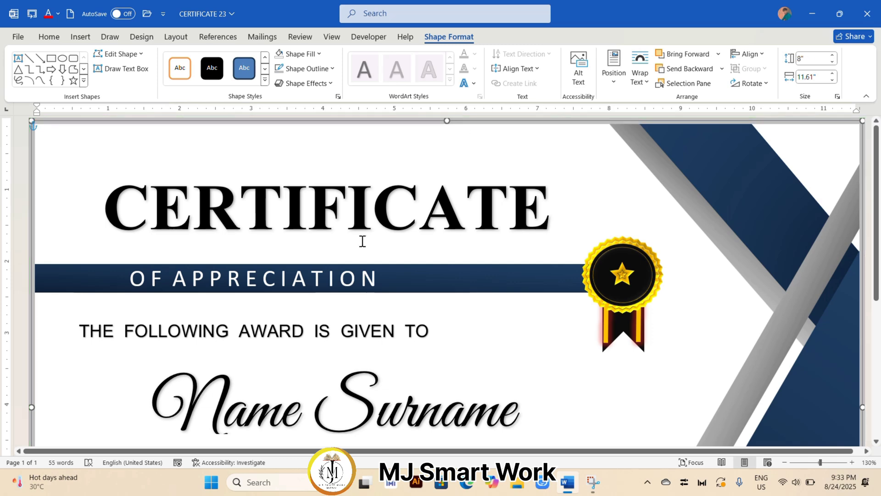
{"action": "scroll", "coordinate": [621, 374], "scroll_direction": "down", "scroll_amount": 5}
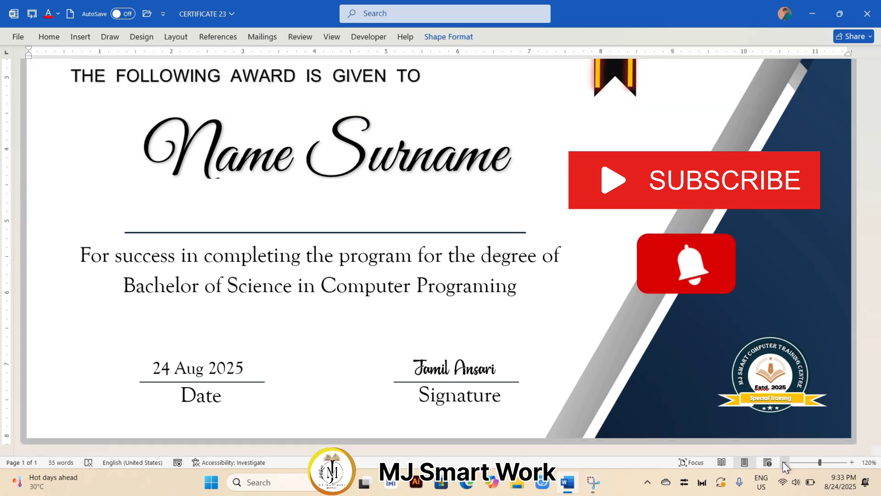
{"action": "left_click", "coordinate": [782, 461]}
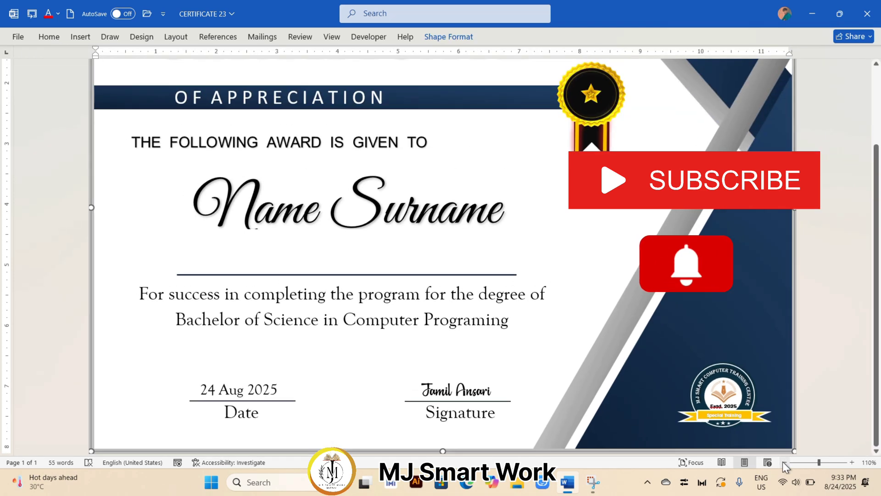
{"action": "left_click", "coordinate": [783, 462]}
{"action": "left_click", "coordinate": [783, 462]}
{"action": "left_click", "coordinate": [783, 461]}
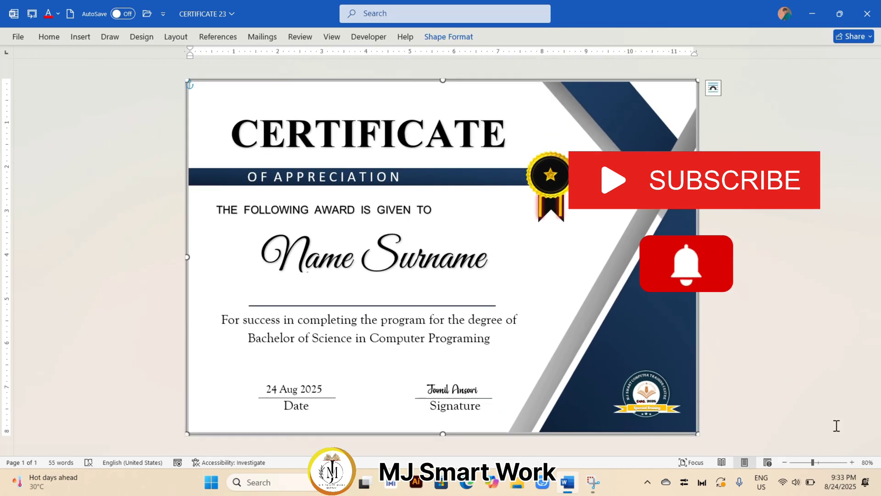